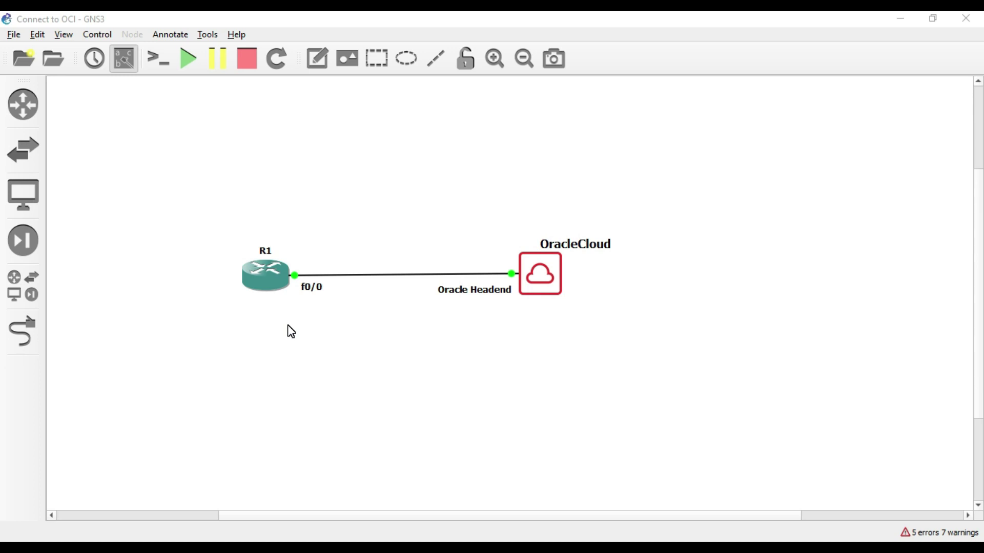
Bring the Solar-PuTTY R1 console back to the front, showing the R1# prompt.
key(alt+Tab)
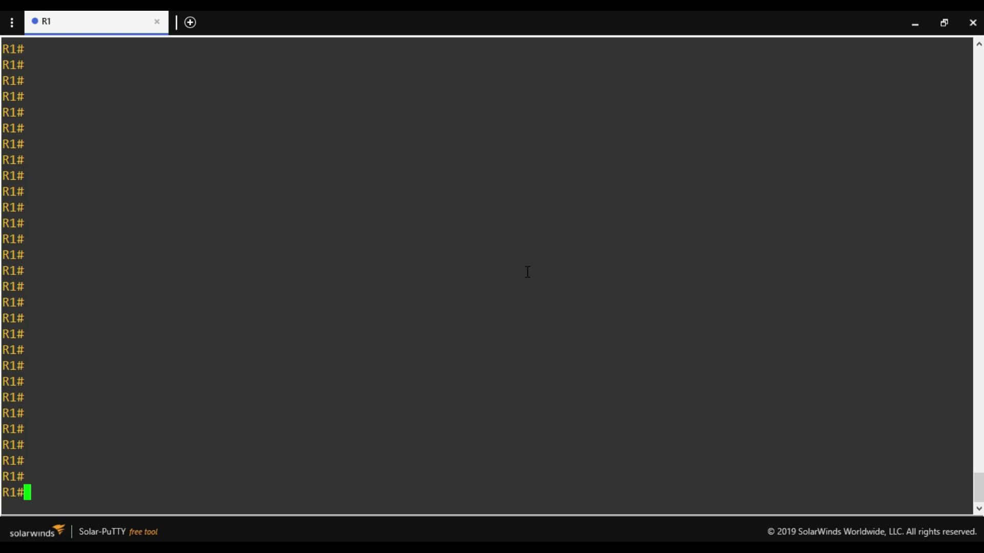
Run sh ip int br on R1 and select FastEthernet0/0's address 192.168.1.110.
text(sh ip int br)
key(Return)
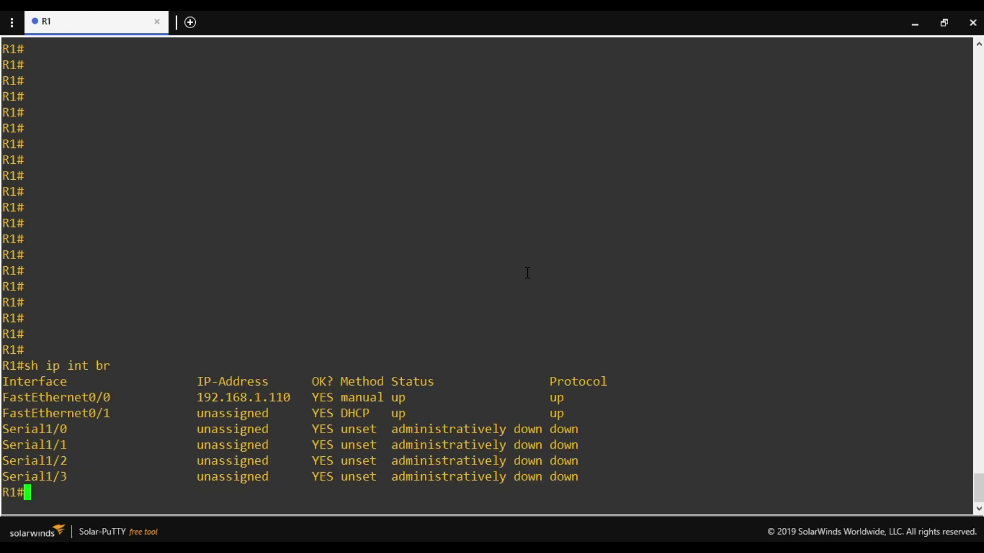
drag(120, 397, 3, 399)
key(Return)
key(Return)
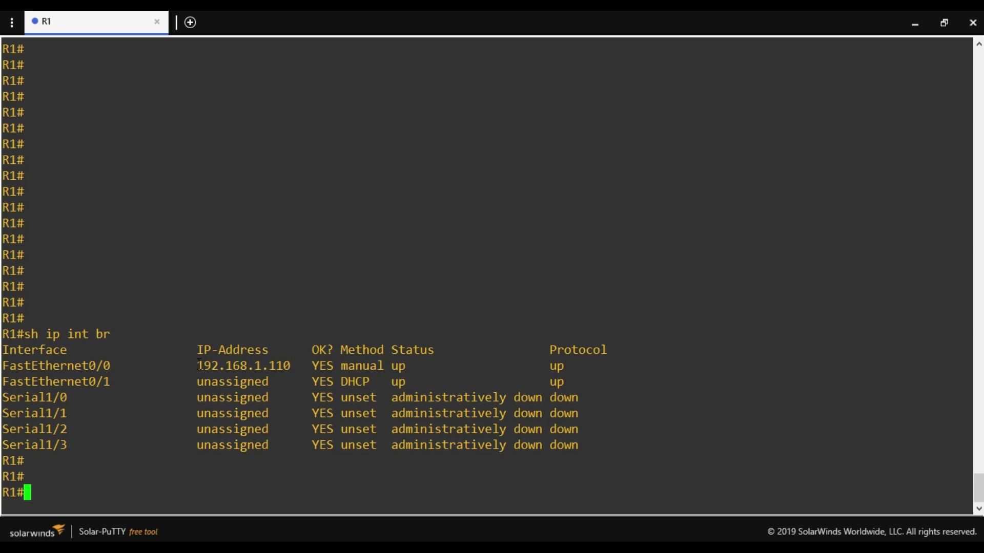
drag(199, 365, 286, 361)
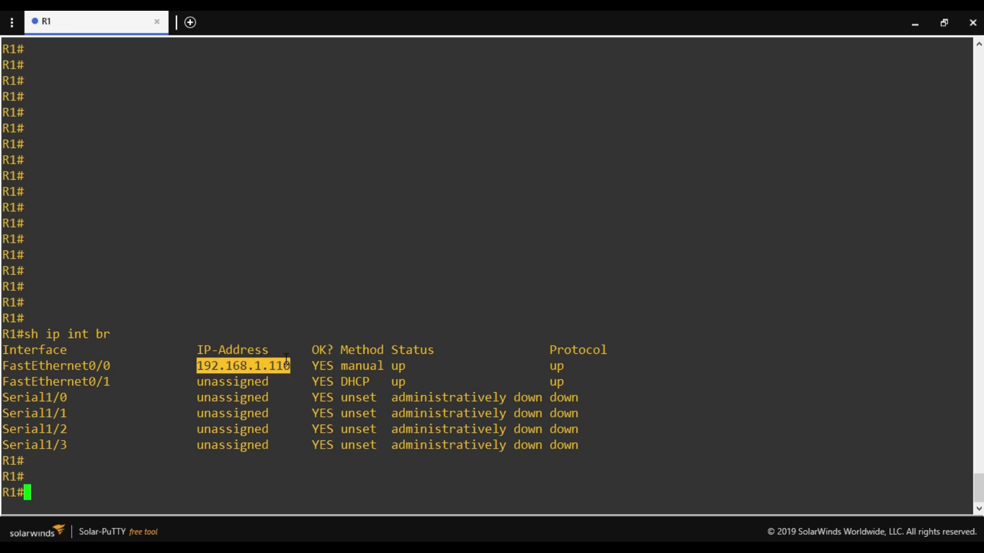
drag(197, 365, 210, 365)
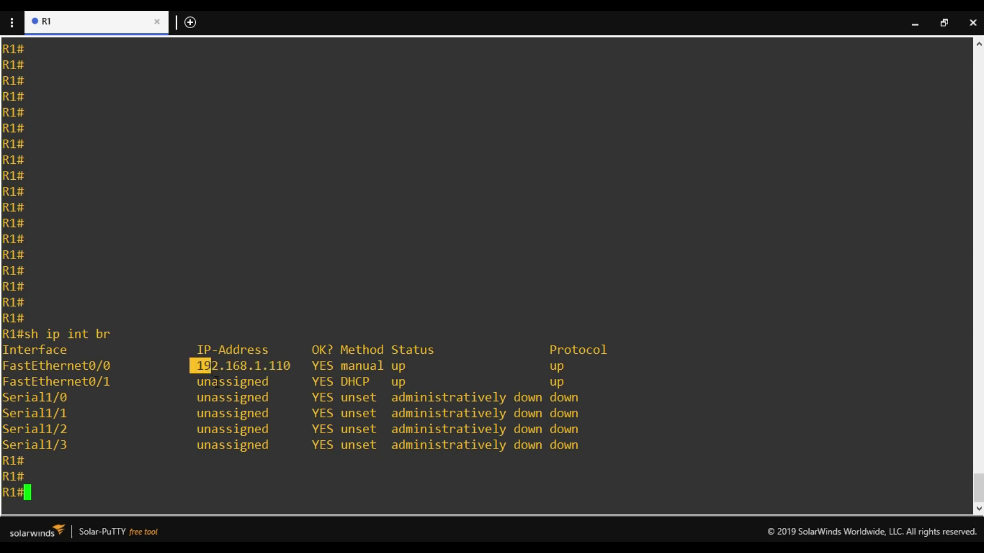
double_click(228, 367)
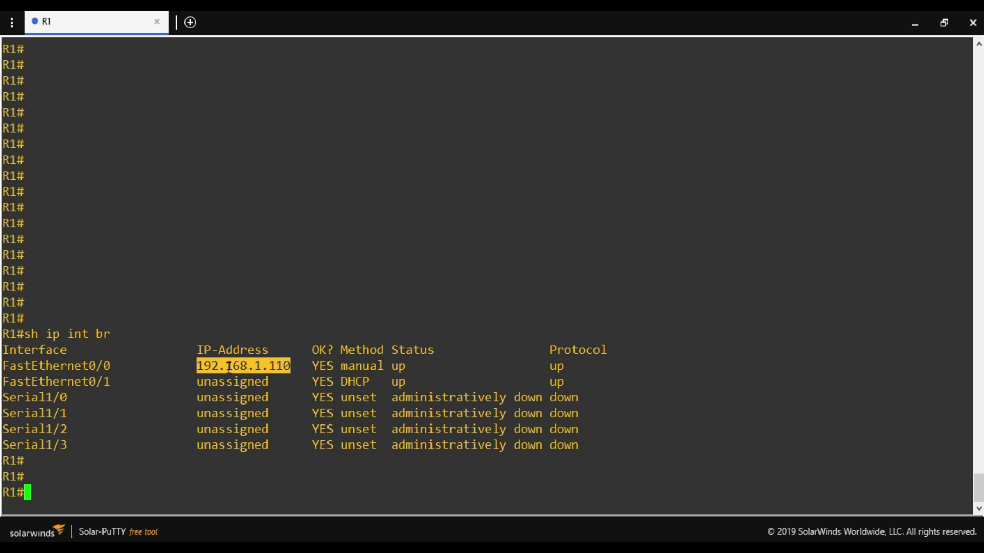
click(151, 470)
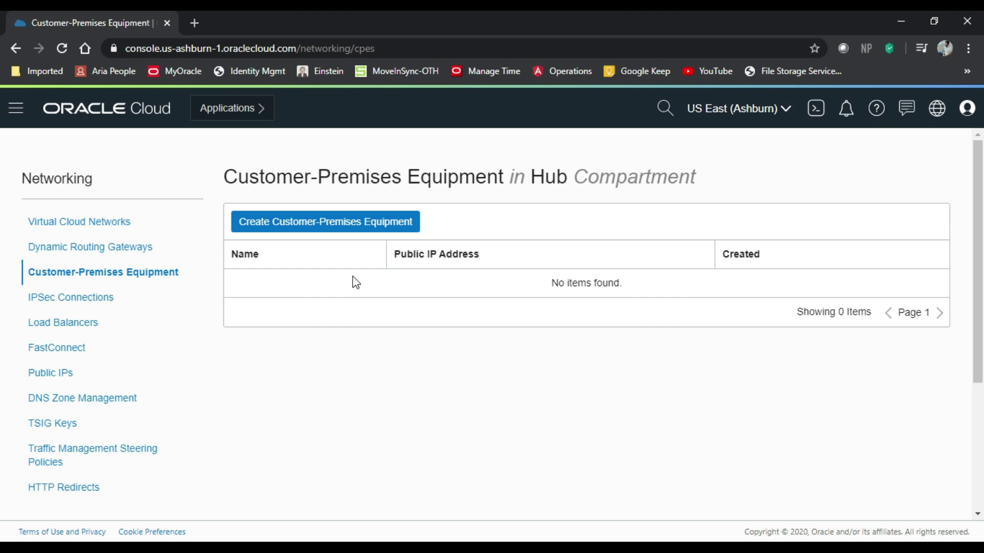
Create an Oracle Cloud CPE entry with public IP 192.168.1.110.
click(346, 230)
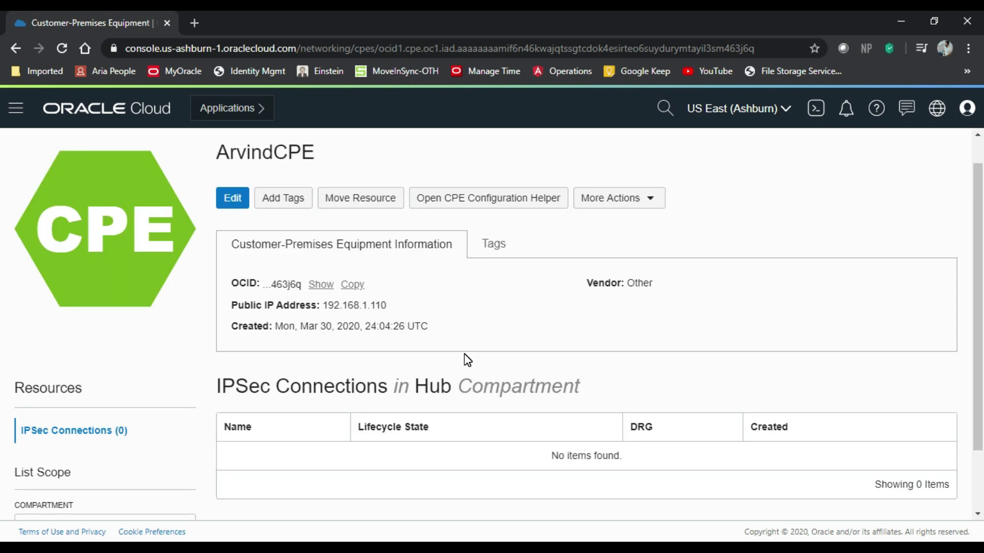
click(16, 109)
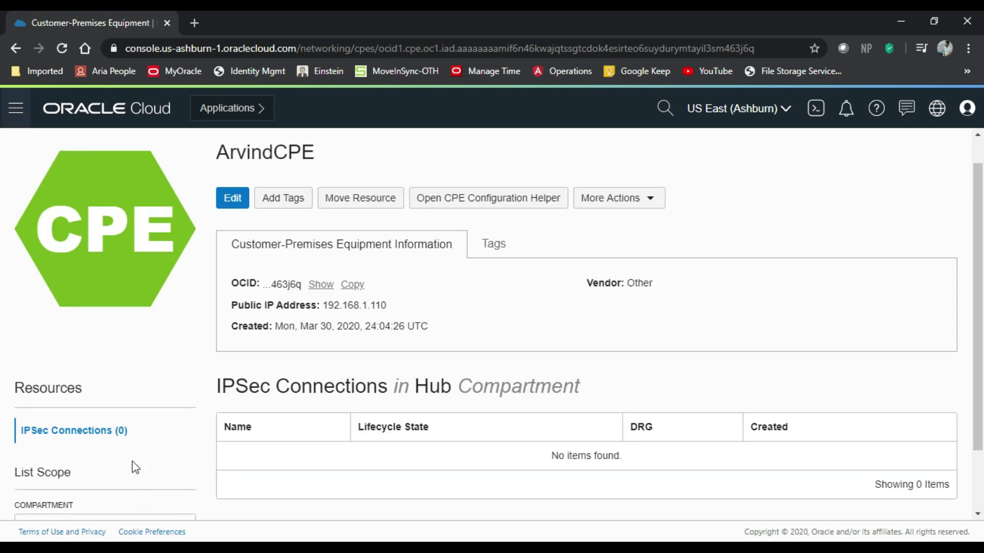
mouse_move(84, 339)
click(653, 288)
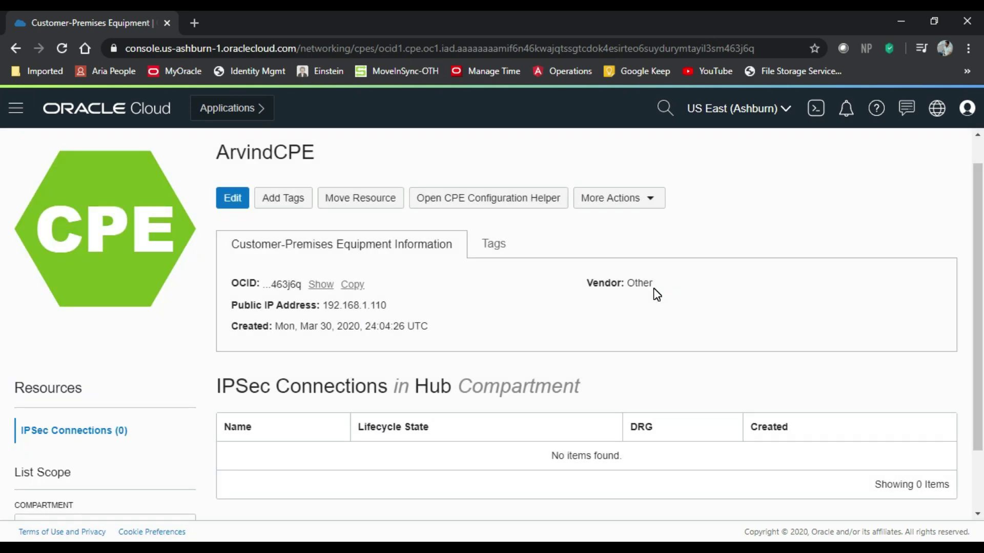
click(16, 109)
Create IPSec connection IPSecArvind using ArvindCPE, DRG-Arvind and static route 0.0.0.0/0.
mouse_move(71, 337)
click(272, 313)
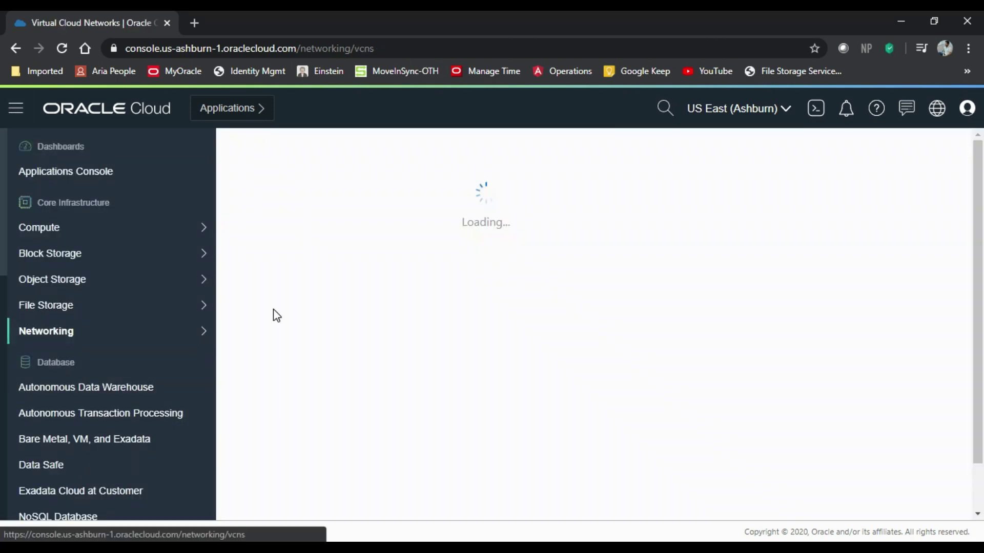
click(282, 221)
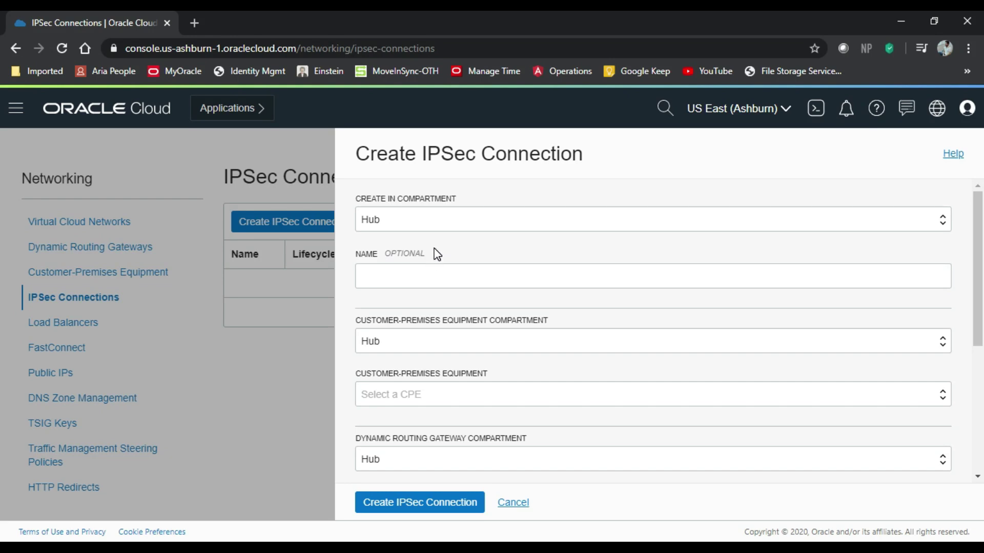
click(425, 272)
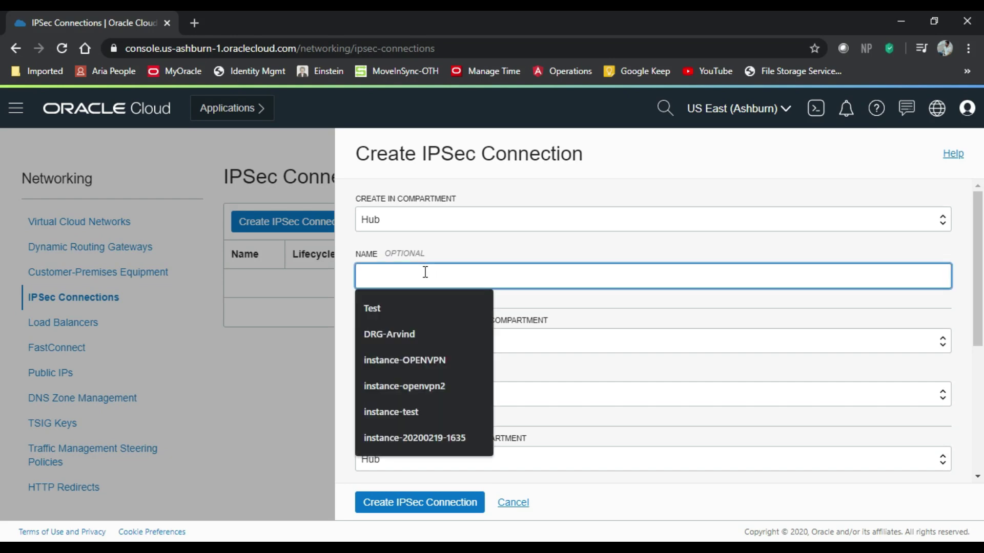
text(IPSecArvind)
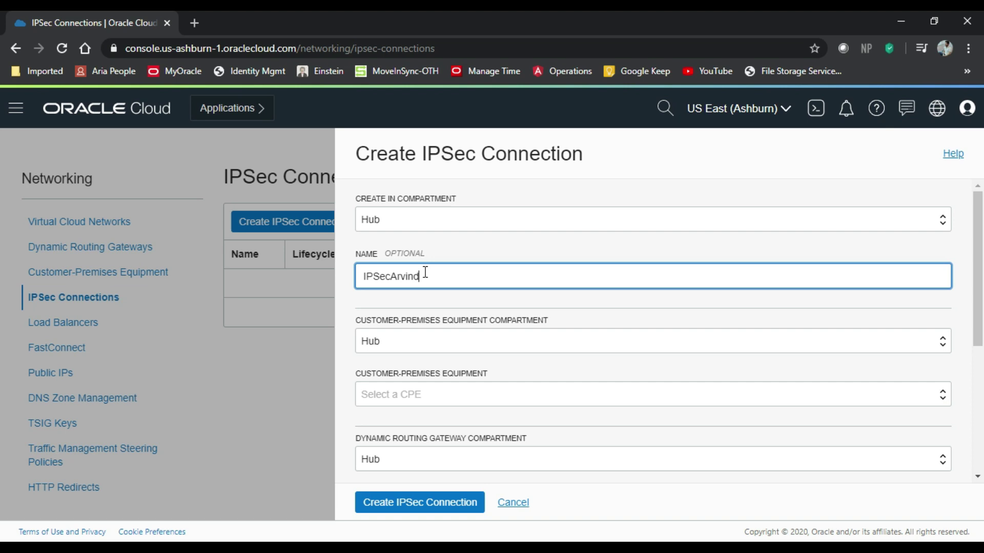
click(420, 404)
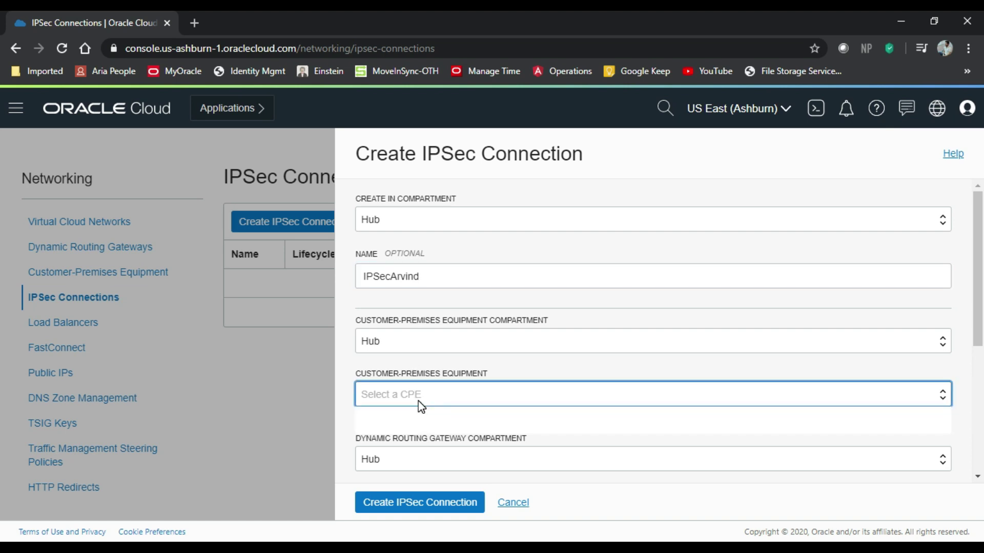
click(403, 425)
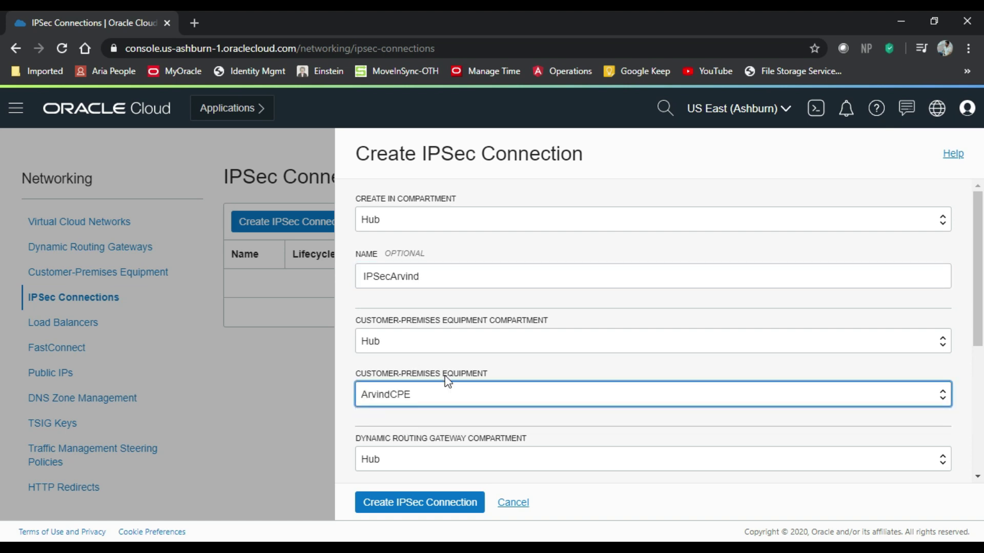
scroll(456, 355, down, 3)
scroll(456, 354, down, 1)
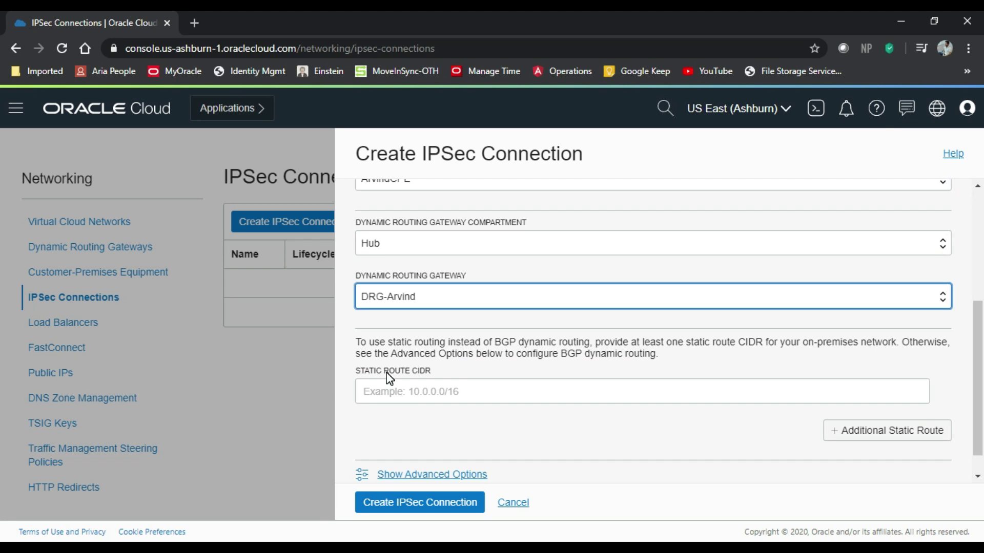
click(392, 391)
click(393, 425)
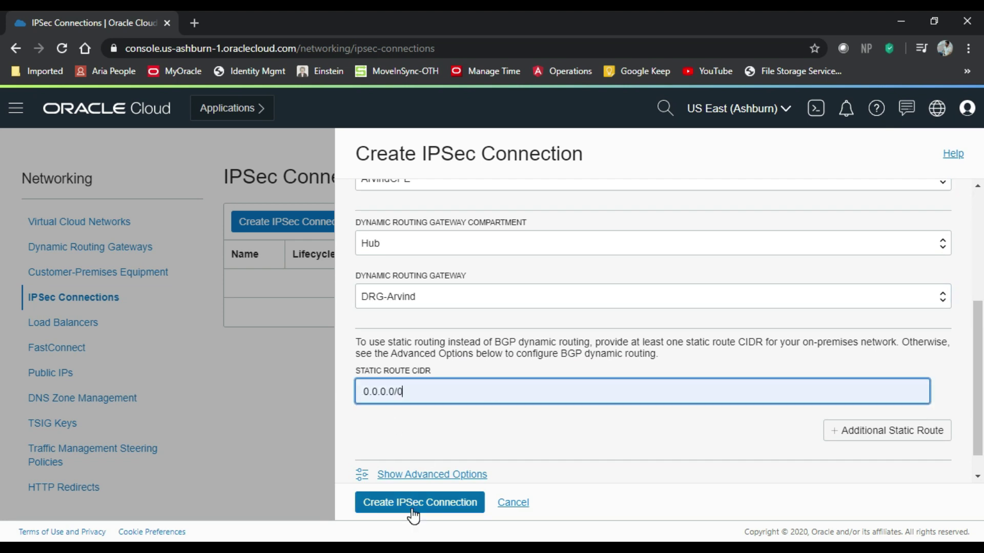
key(Return)
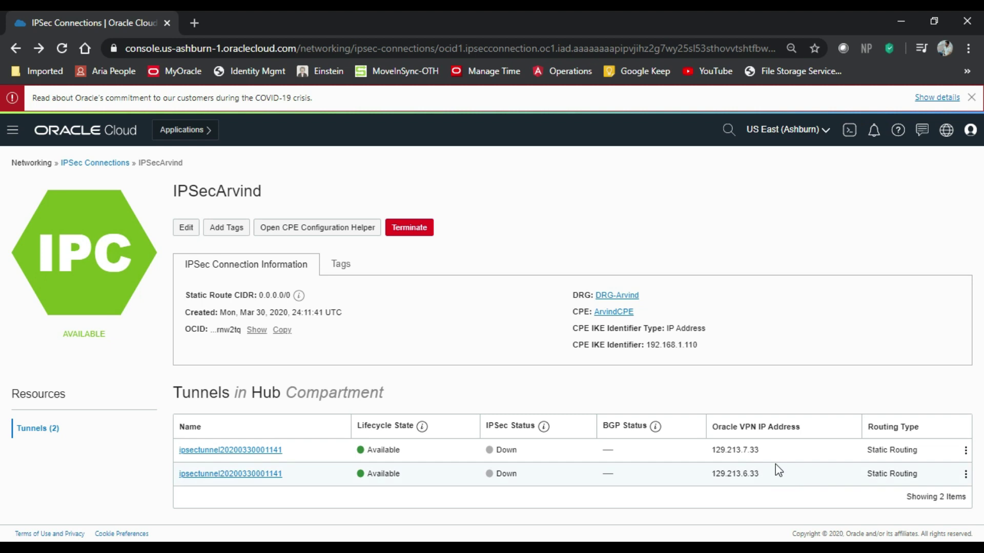
double_click(751, 450)
click(742, 399)
drag(764, 452, 709, 463)
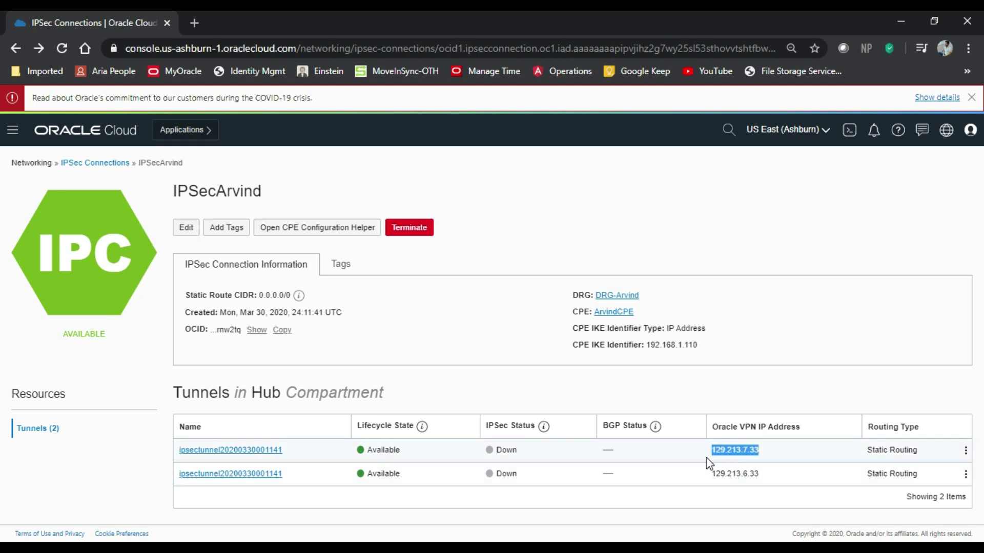
click(708, 461)
drag(914, 428, 862, 438)
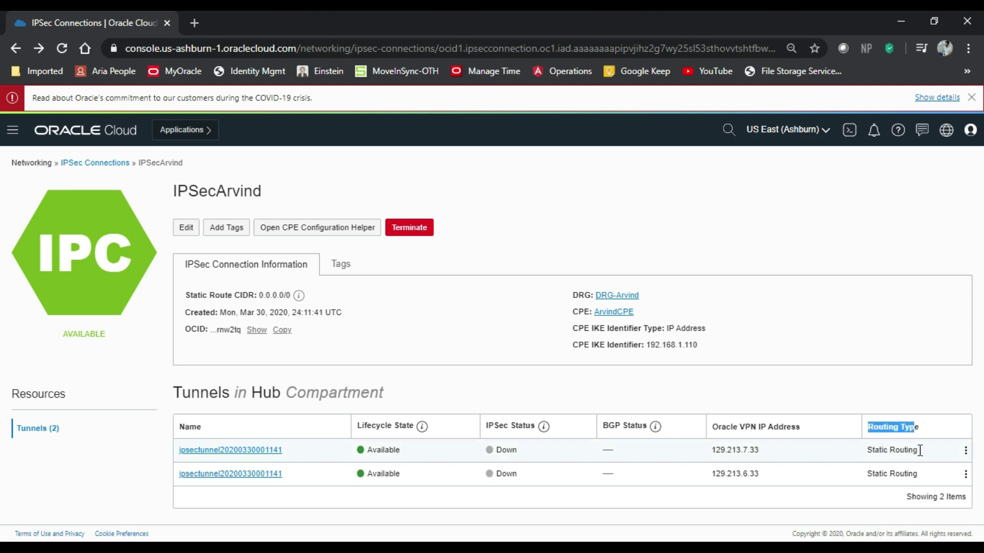
drag(920, 451, 855, 456)
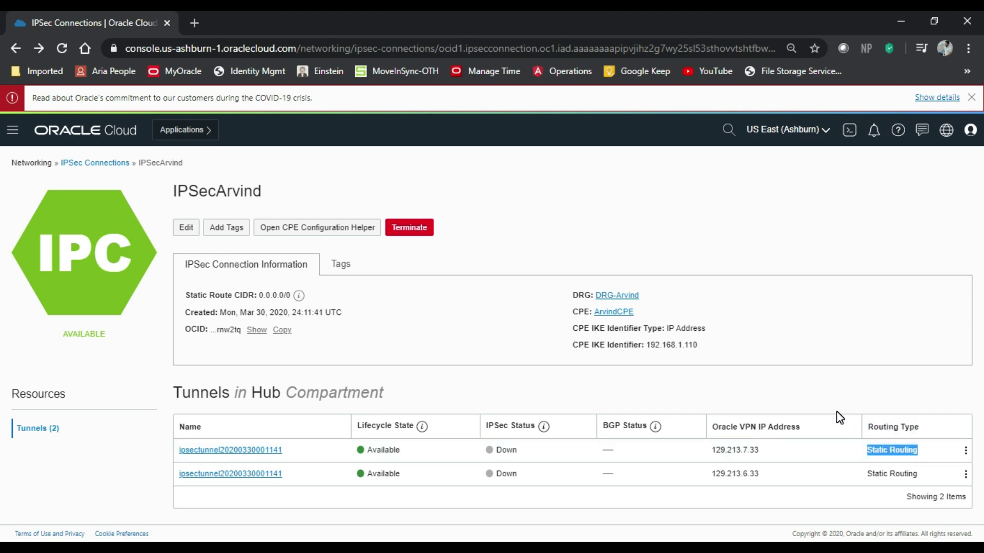
click(441, 392)
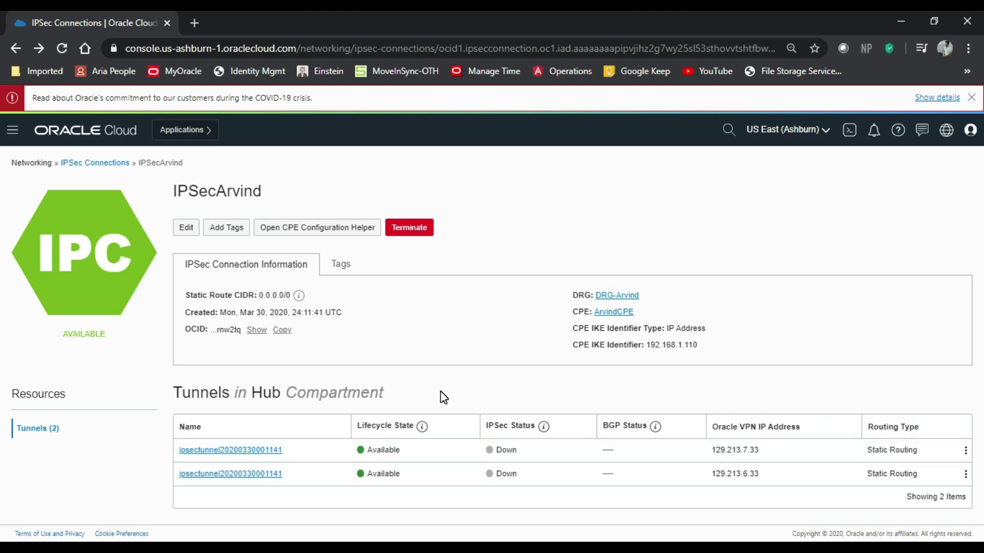
Replace the first IPSecArvind tunnel's shared secret with a new one and save it.
click(273, 451)
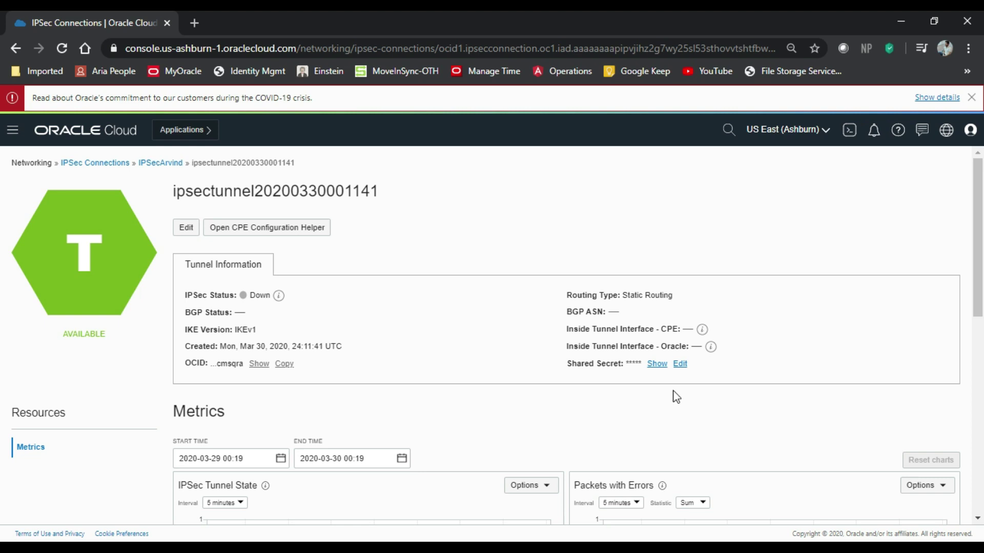
click(680, 364)
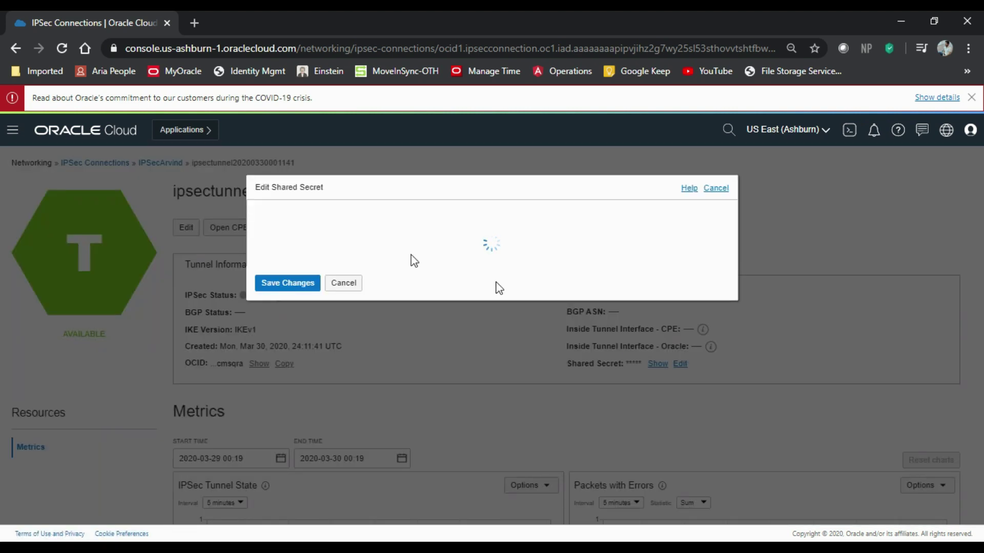
drag(570, 252, 234, 244)
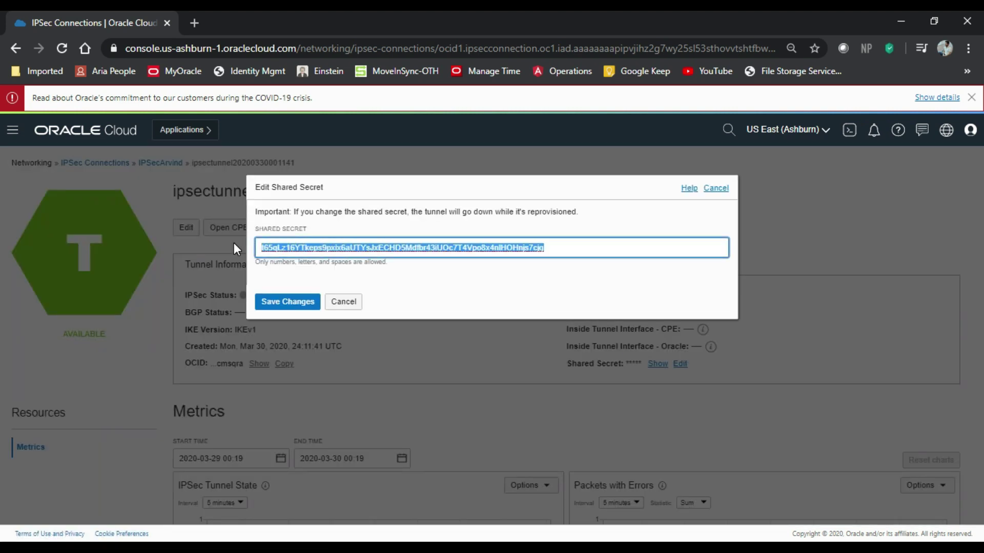
text(cisco23)
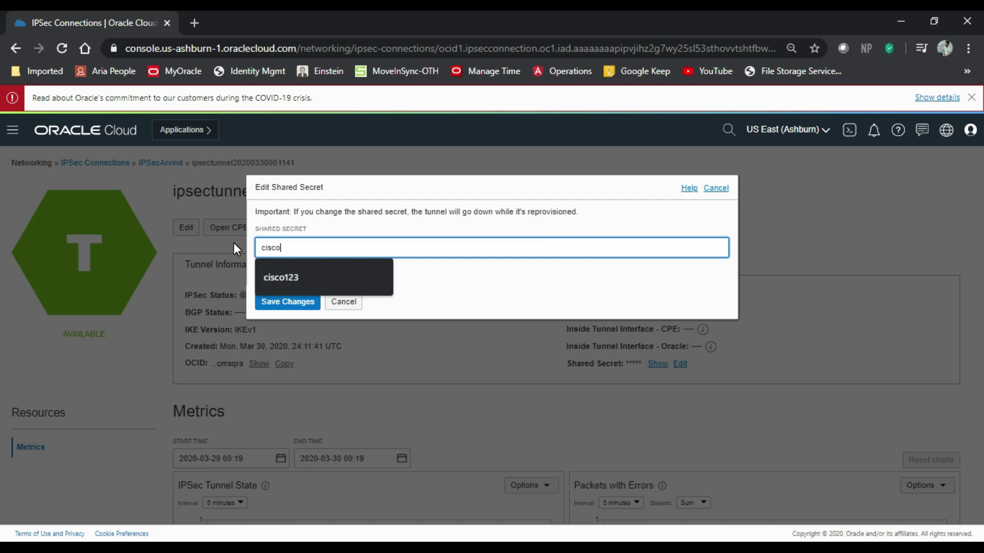
key(BackSpace)
key(BackSpace)
text(123)
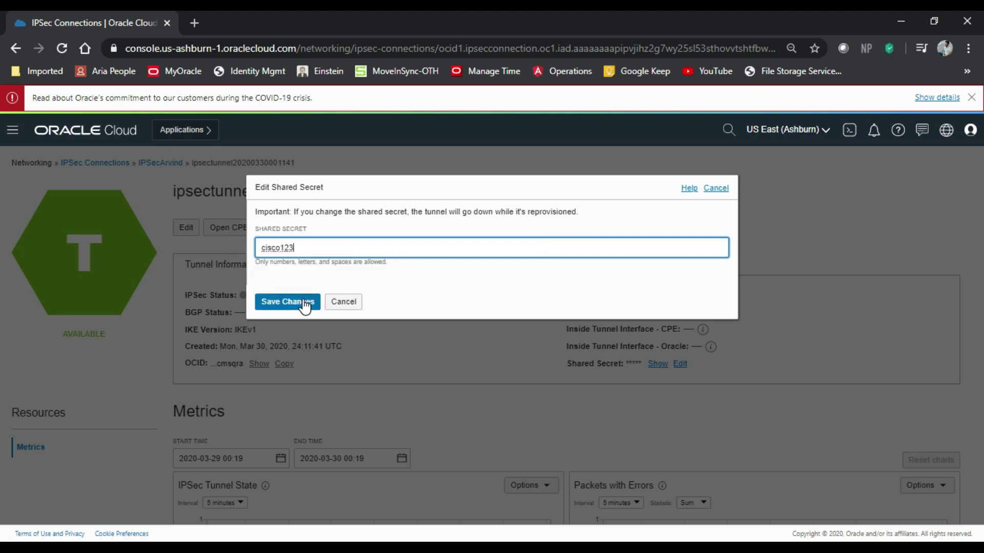
click(303, 301)
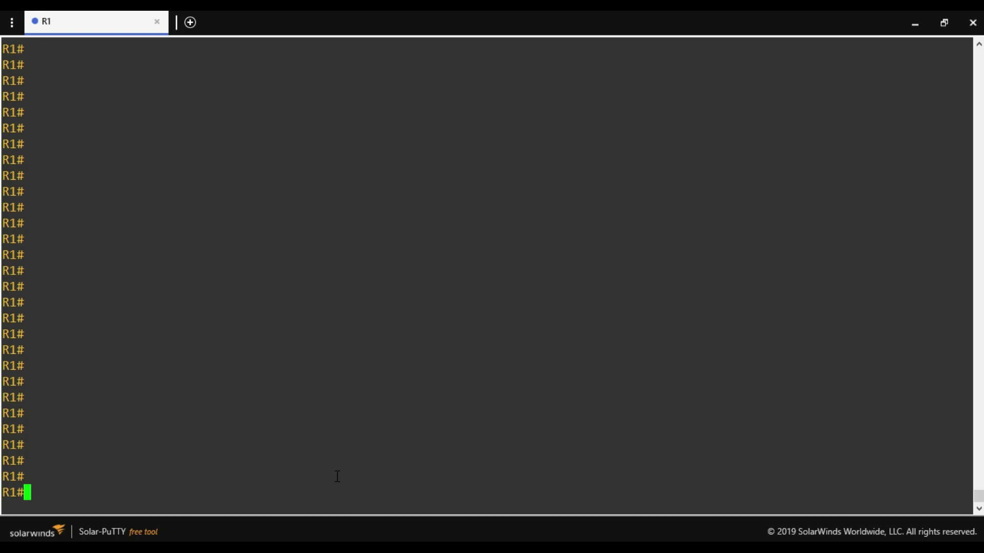
Show R1's interface summary and mark FastEthernet0/0's address 192.168.1.110.
text(sh ip int br)
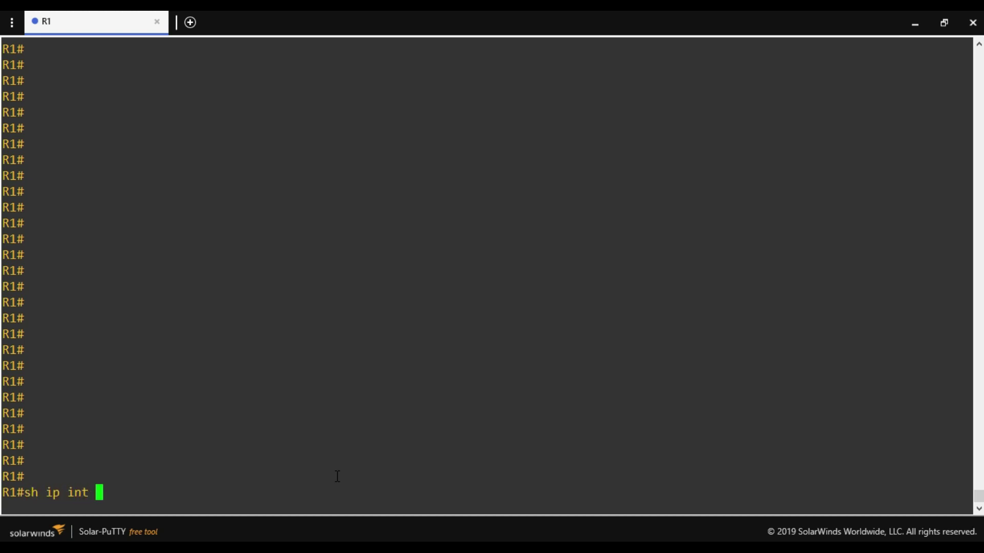
key(Return)
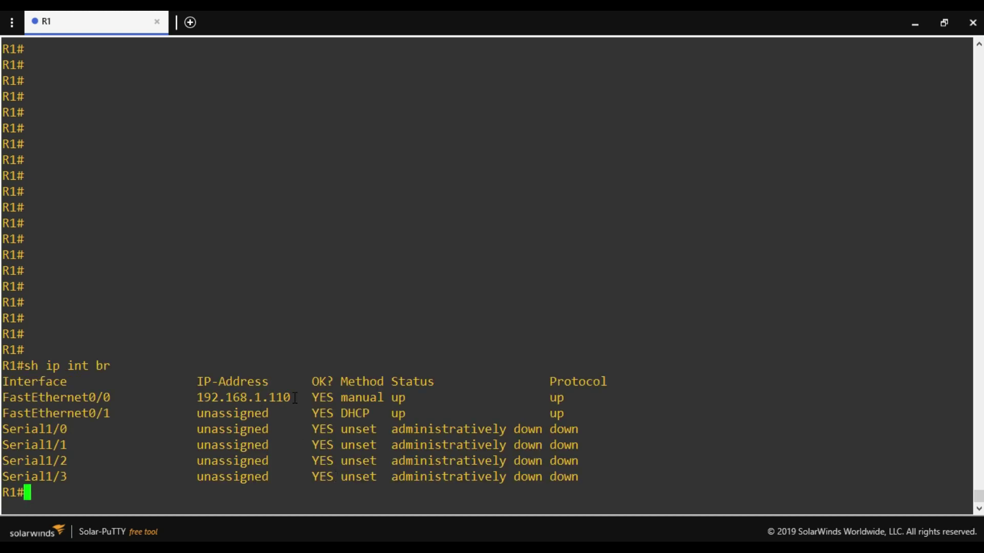
drag(297, 397, 198, 398)
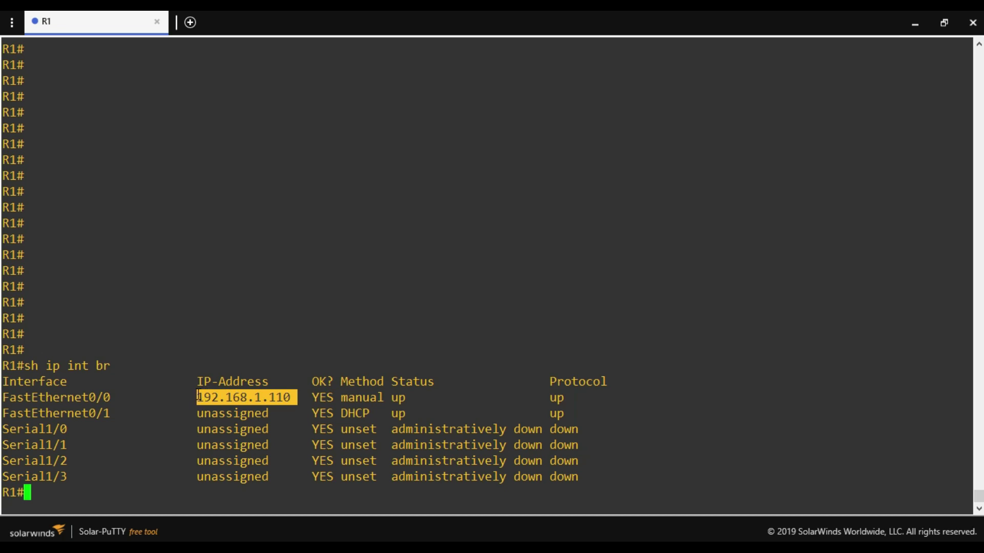
key(Return)
key(Return)
key(Return)
Ping 8.8.8.8 from R1 and confirm a 100 percent success rate.
text(p)
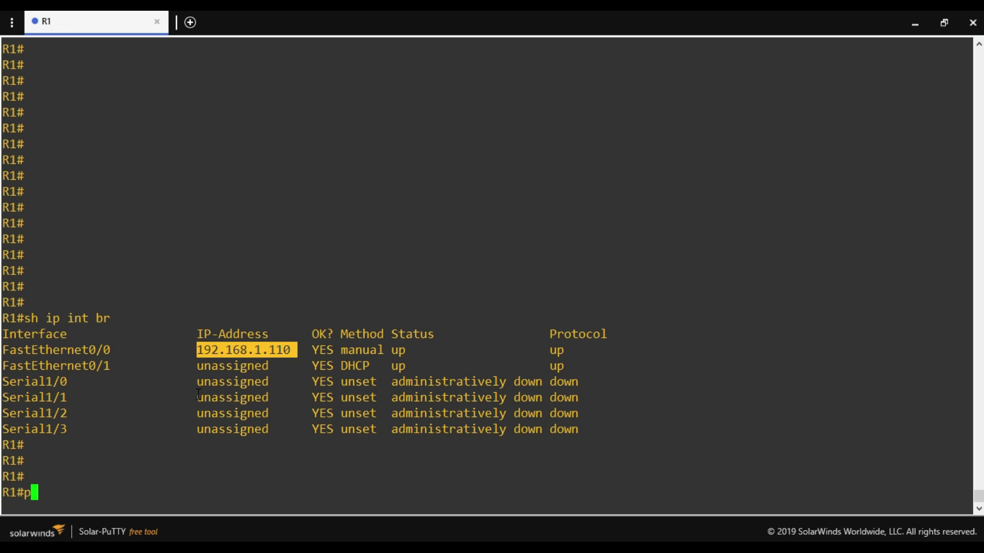
text(ing 8.8.8.8)
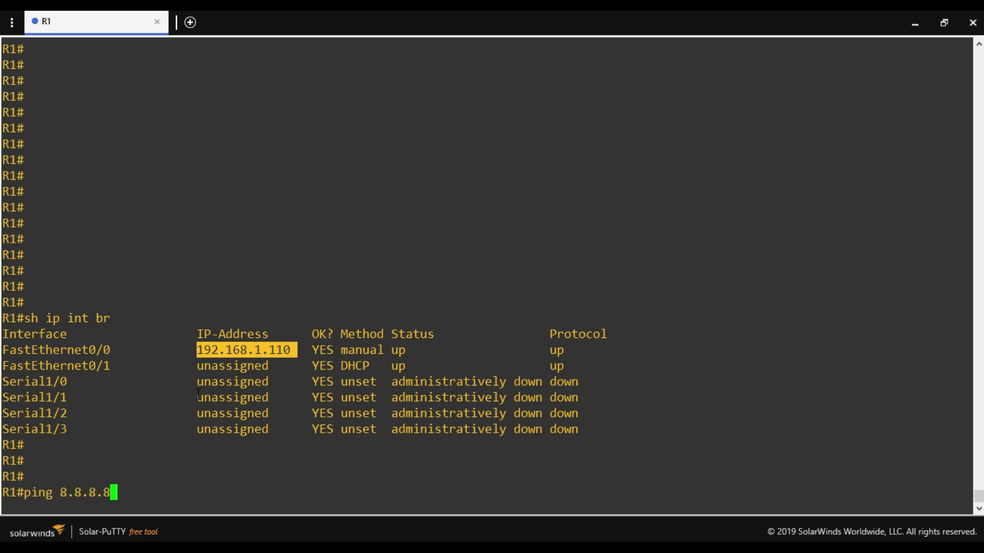
key(Return)
key(Return)
key(Return)
key(Return)
key(Return)
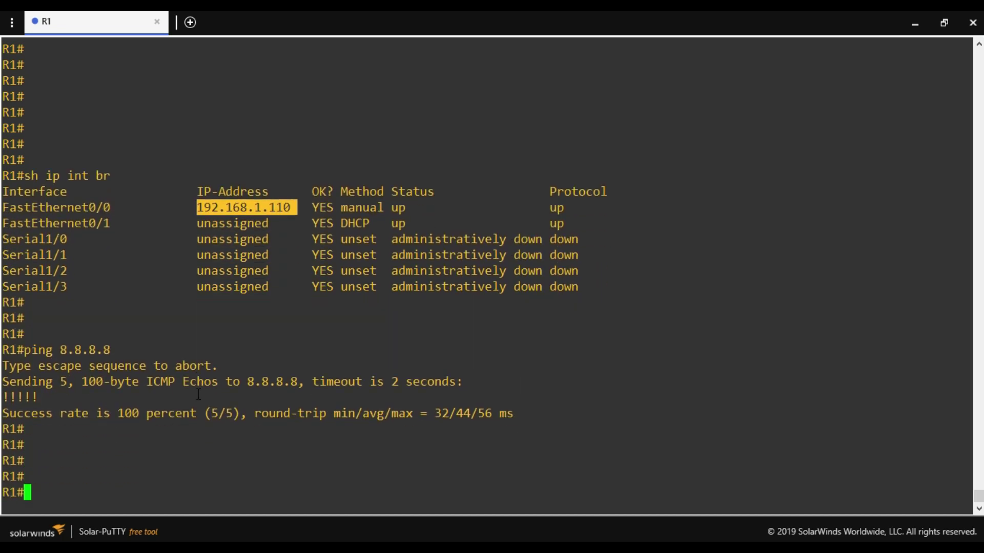
click(419, 440)
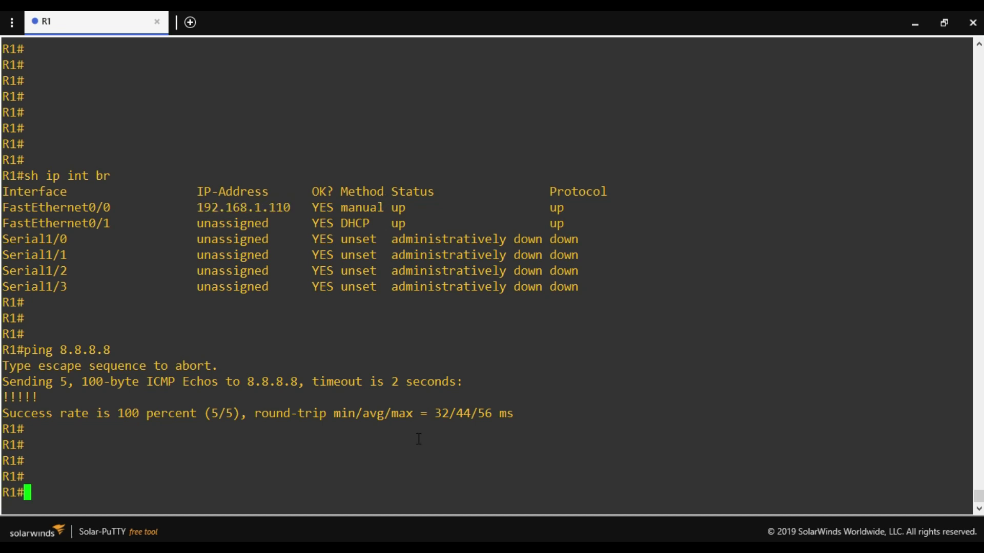
Enter global configuration mode on R1 with conf t.
text(crypto keyr)
key(ctrl+c)
text(crypto keyrin)
key(ctrl+c)
text(conf t)
key(Return)
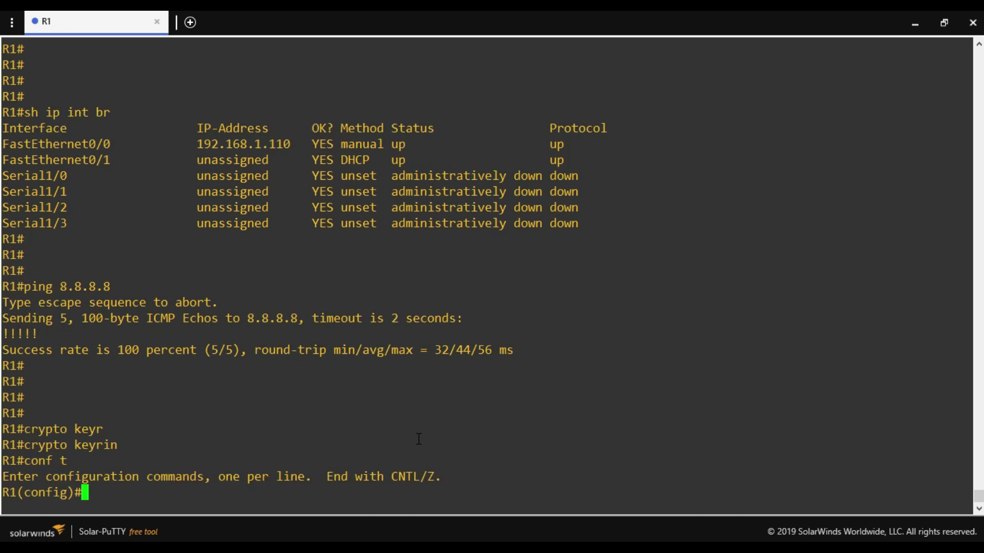
Create crypto keyring oracle-vpn-tunnel1 on R1.
text(crypto key)
key(Tab)
text(ri)
key(Tab)
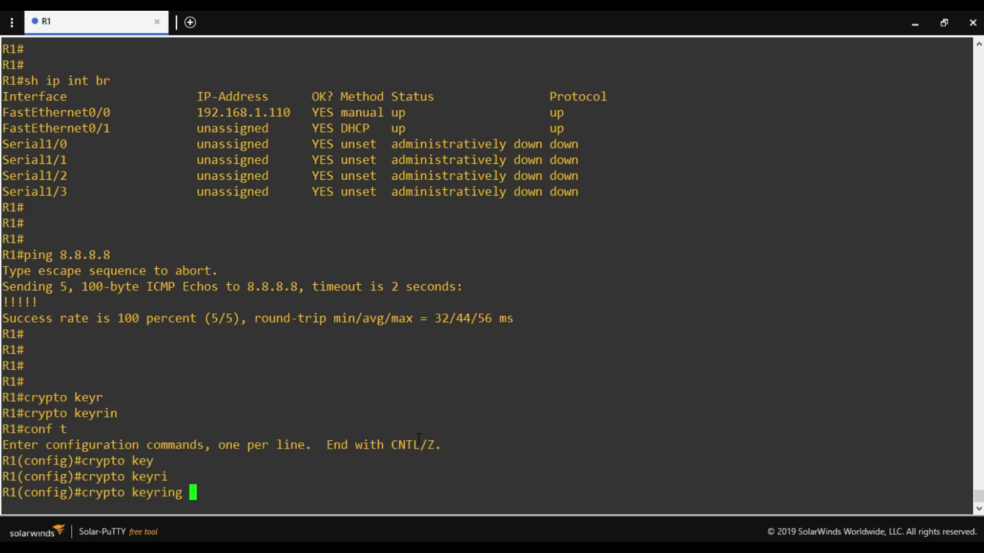
text(oracel-vp)
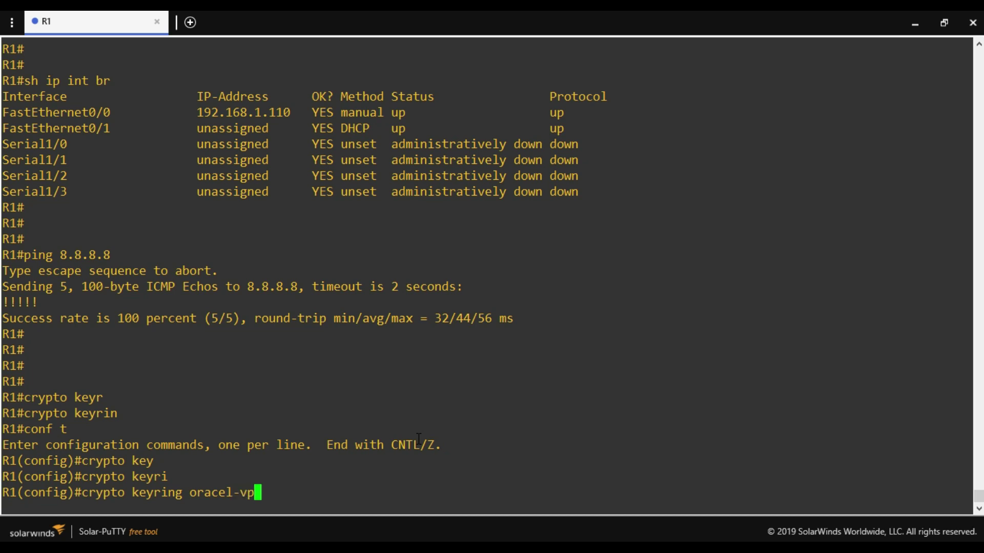
text(n-tunnel1)
drag(196, 492, 318, 490)
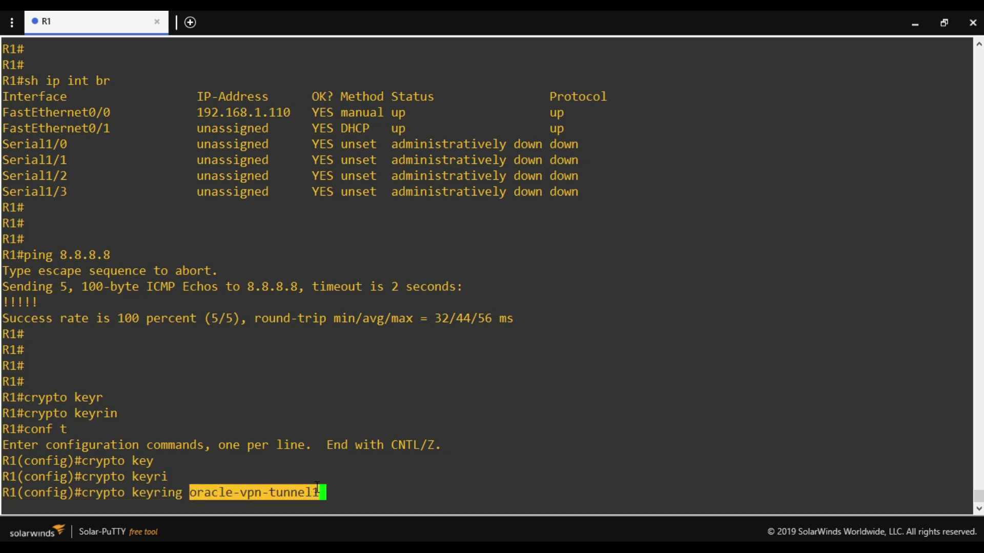
click(346, 495)
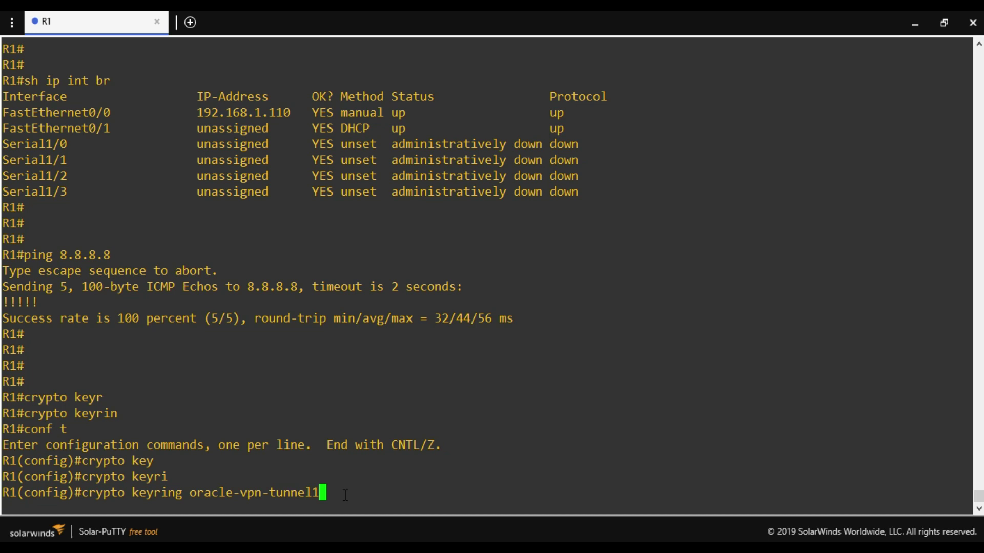
key(Return)
Set the keyring's local-address to f0/0.
text(lo)
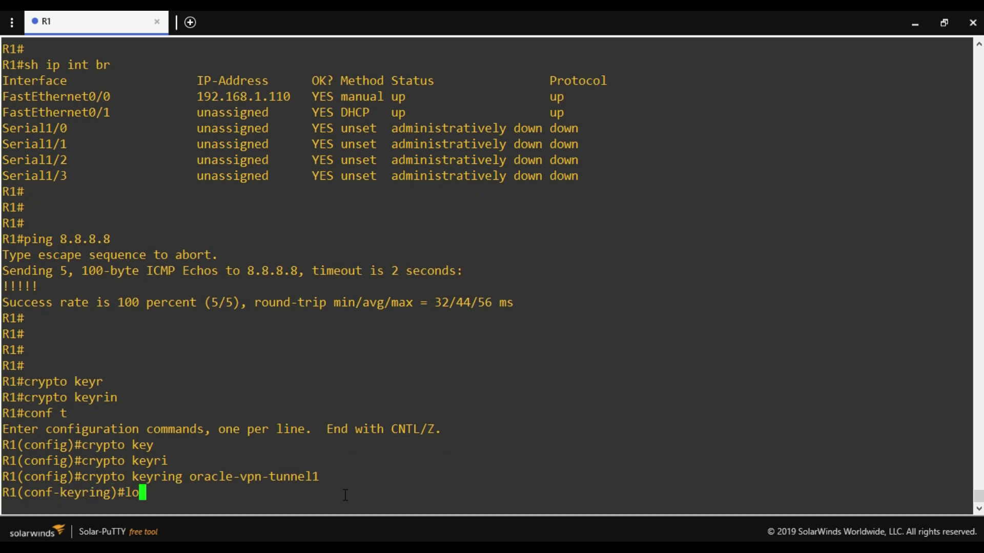
text(cal add)
key(Tab)
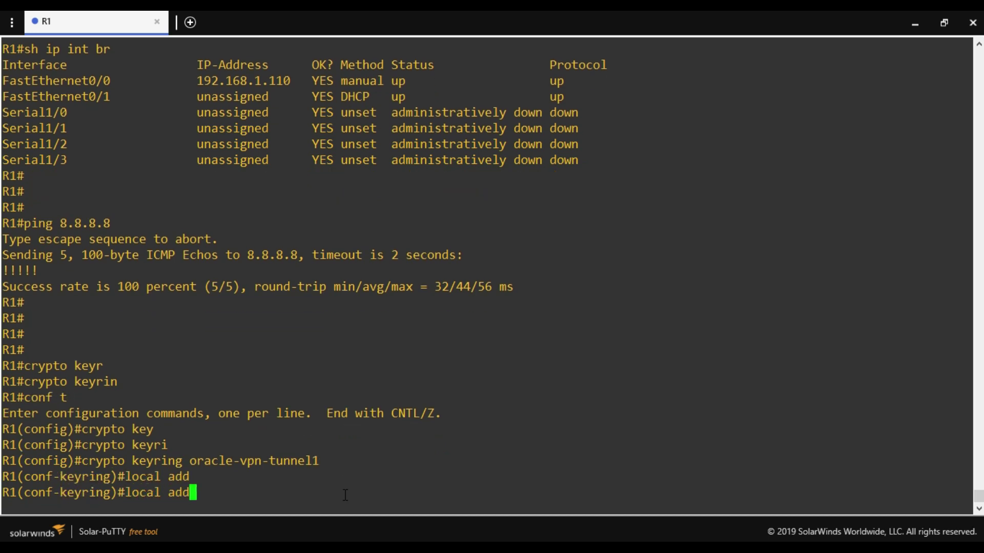
key(BackSpace)
key(BackSpace)
key(BackSpace)
key(BackSpace)
key(Tab)
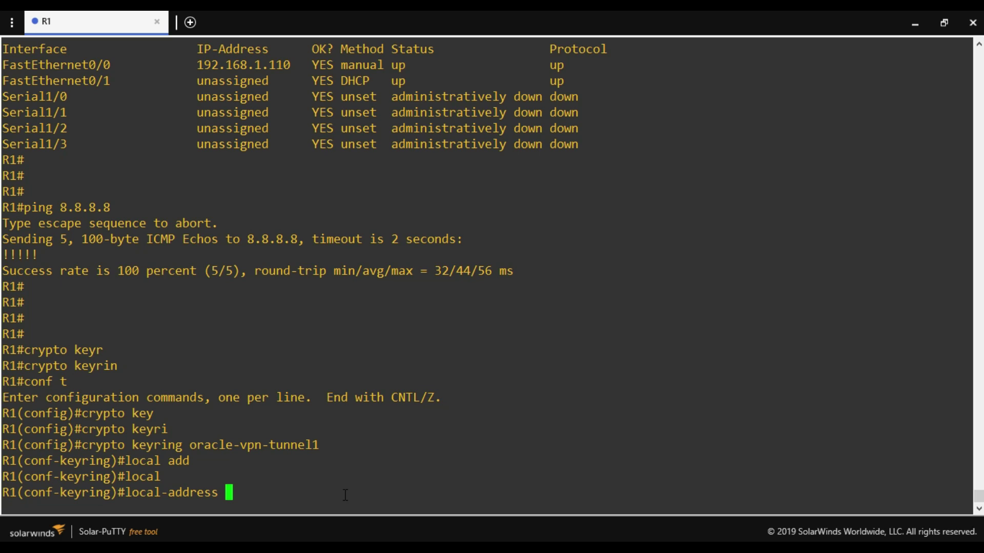
text(f0/0)
key(Return)
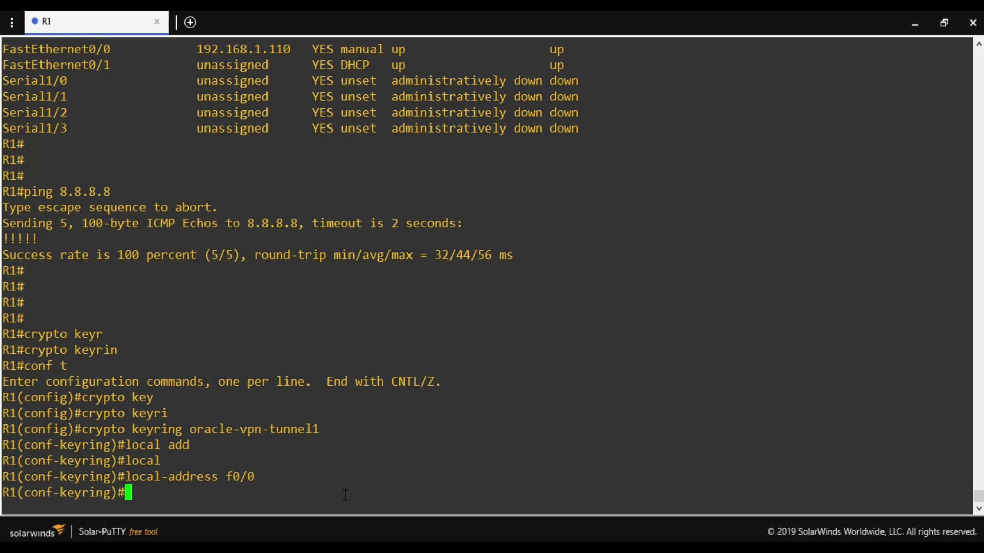
Start a pre-shared-key address entry and select Oracle's tunnel IP 129.213.7.33 in the console.
text(pre)
key(Tab)
text(ad)
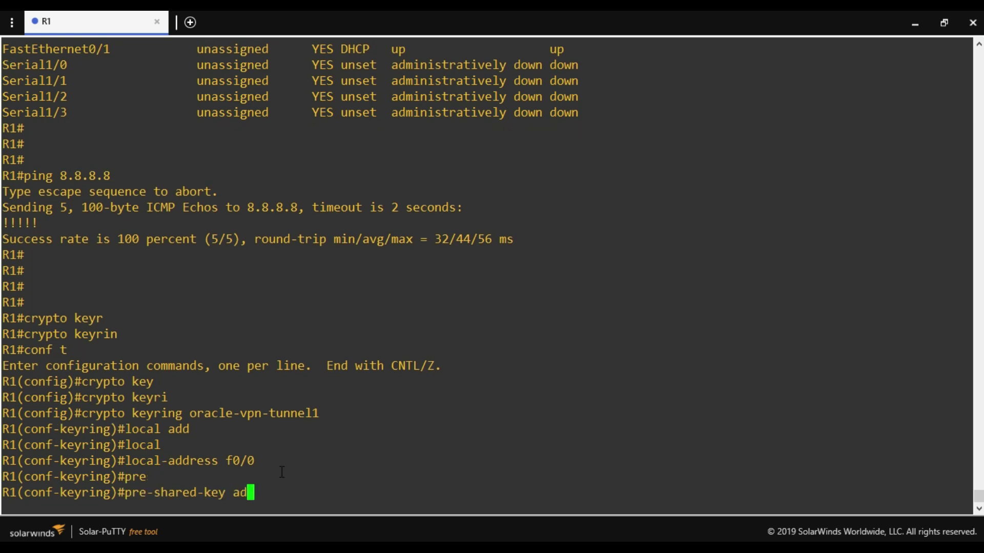
text(d)
key(Tab)
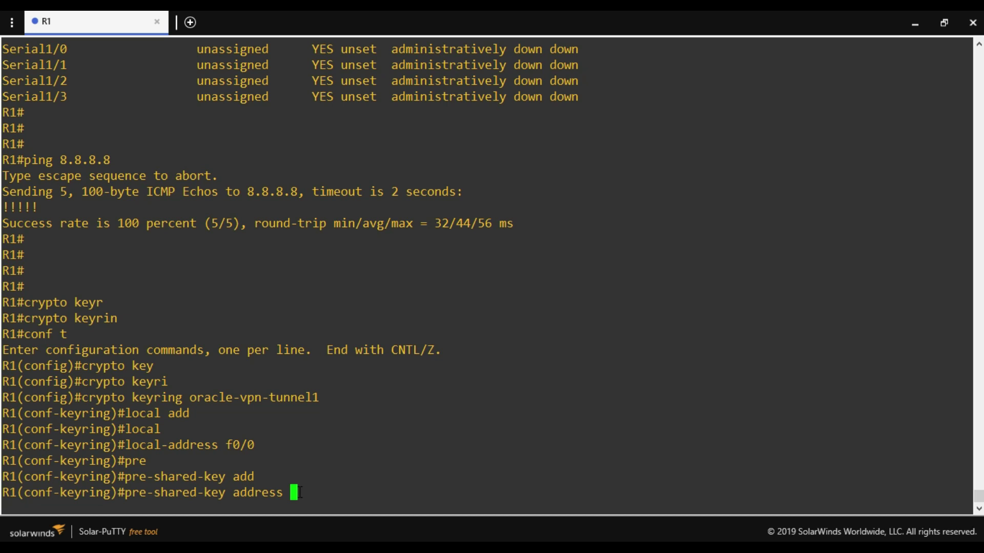
click(914, 24)
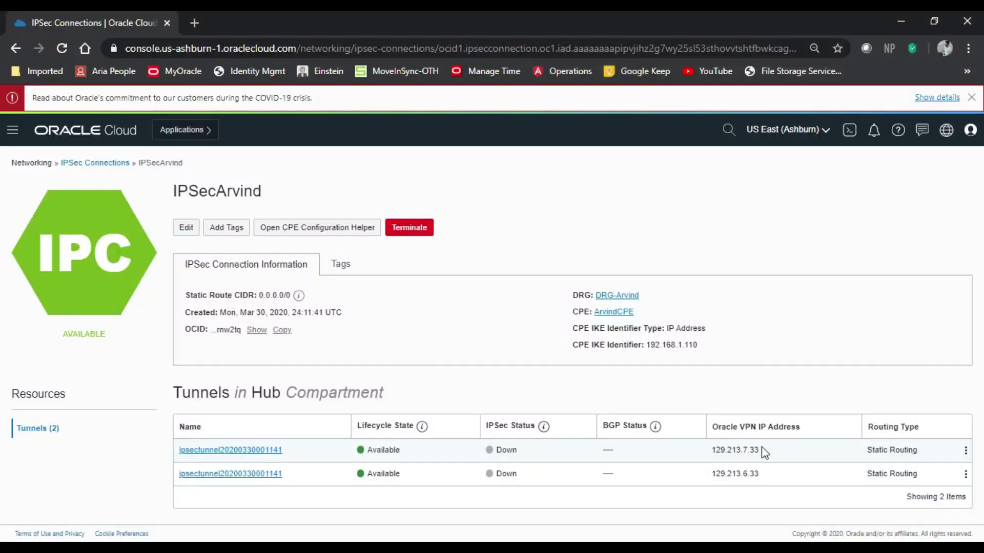
drag(761, 450, 711, 450)
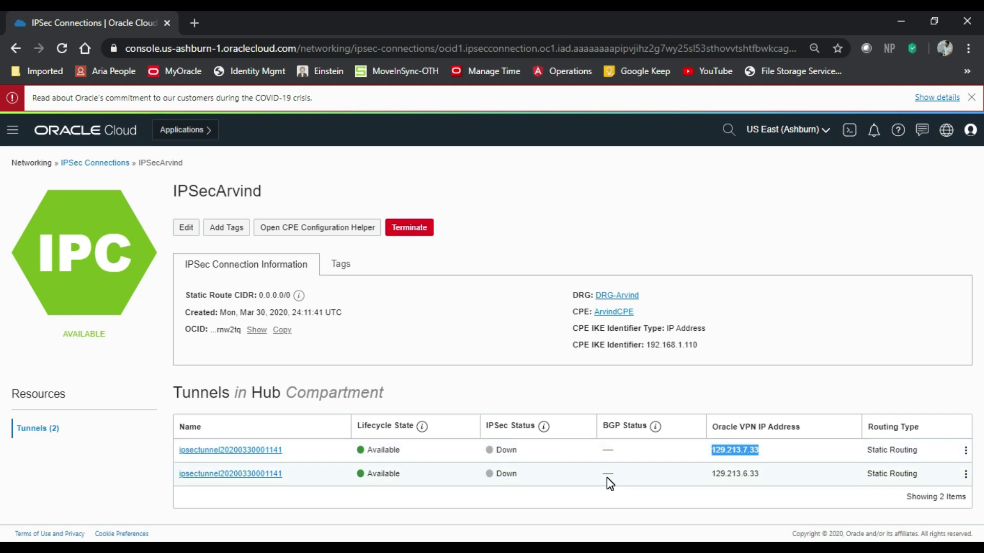
Add the pre-shared key for peer 129.213.7.33 to the keyring, then exit it.
key(ctrl+c)
key(alt+Tab)
right_click(417, 439)
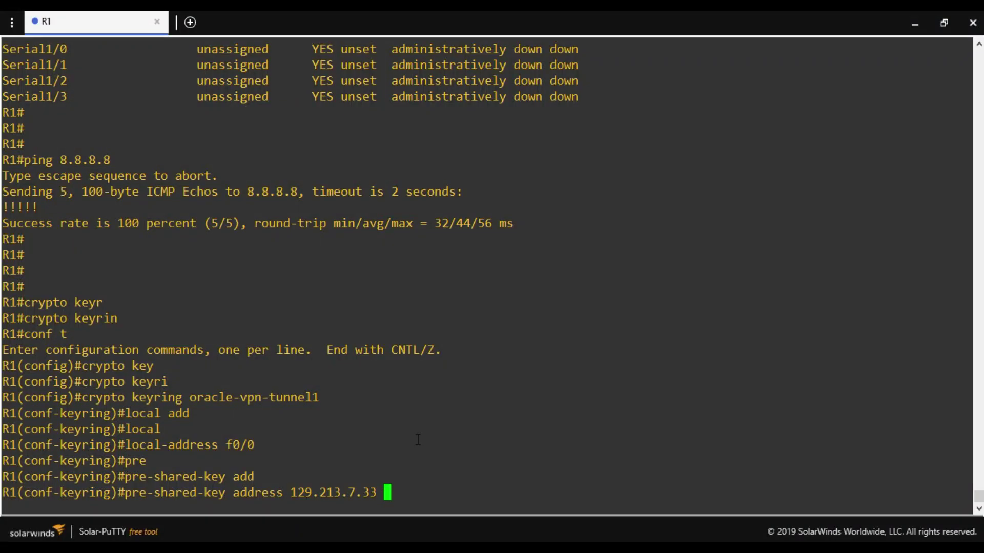
text(key cisco123)
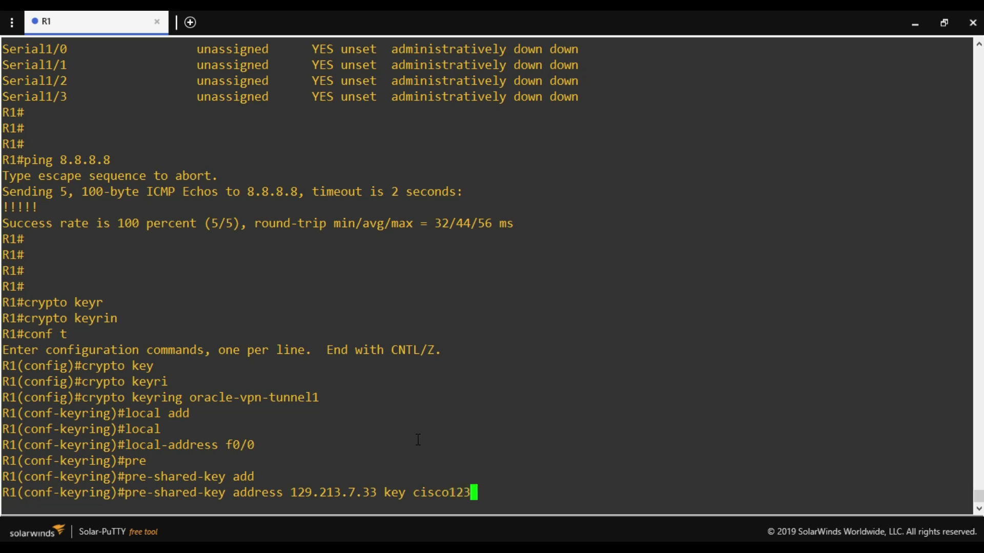
key(Return)
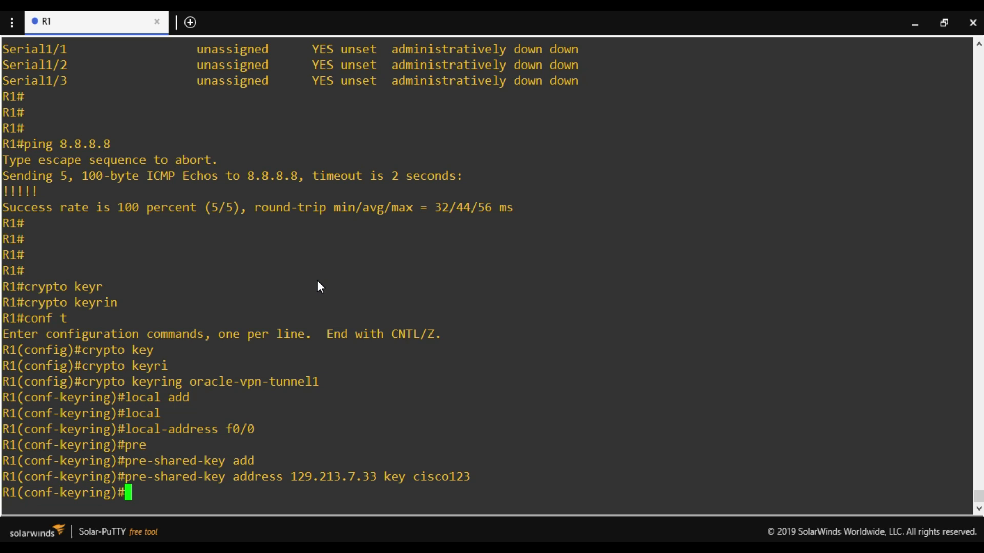
text(exit)
key(Return)
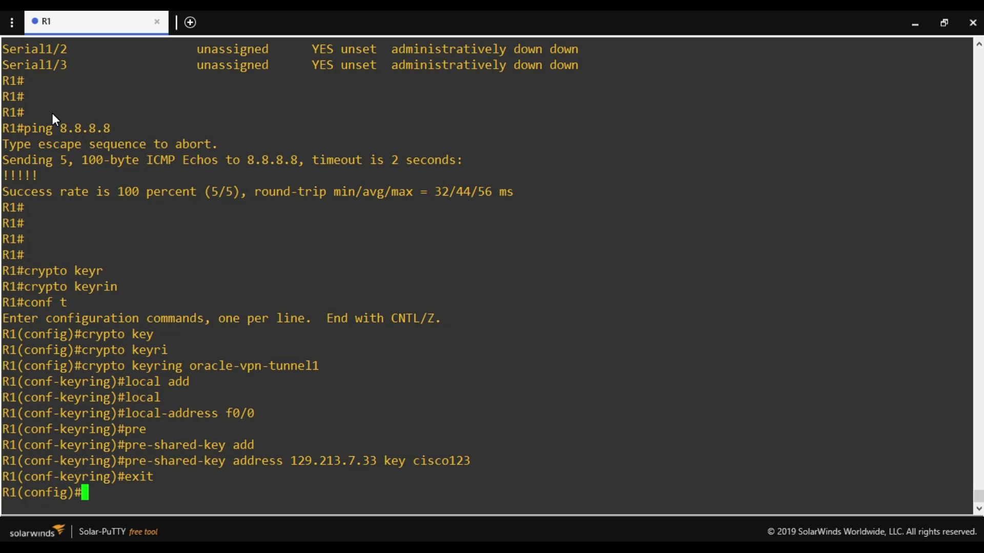
Enable ISAKMP fragmentation, keepalive 10 10, IPsec DF-bit clear and replay window-size 128.
right_click(618, 228)
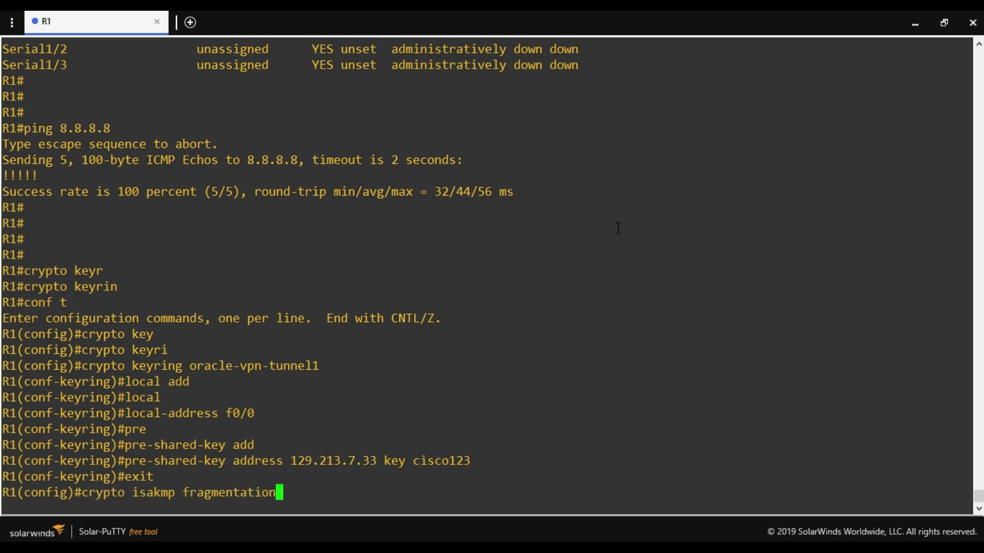
key(Return)
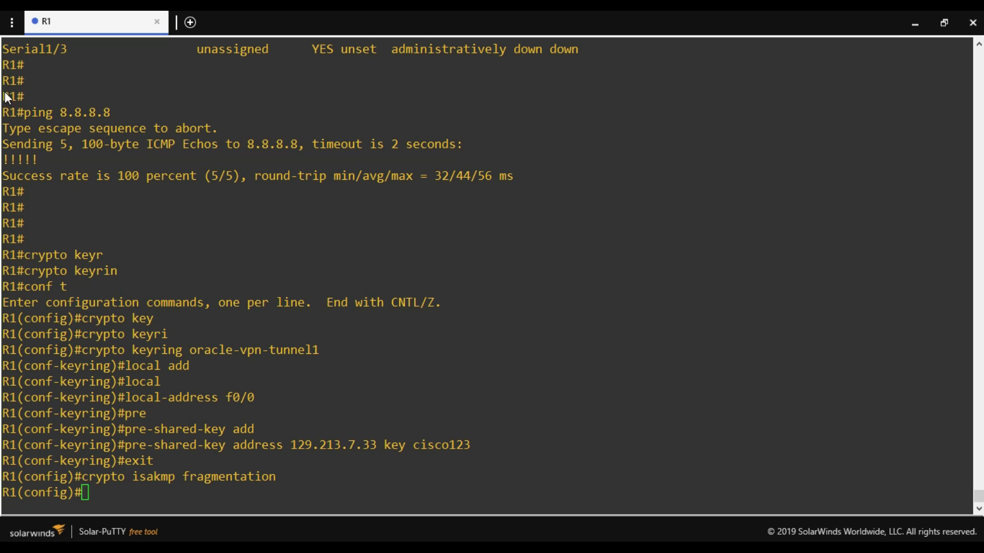
right_click(709, 292)
key(Return)
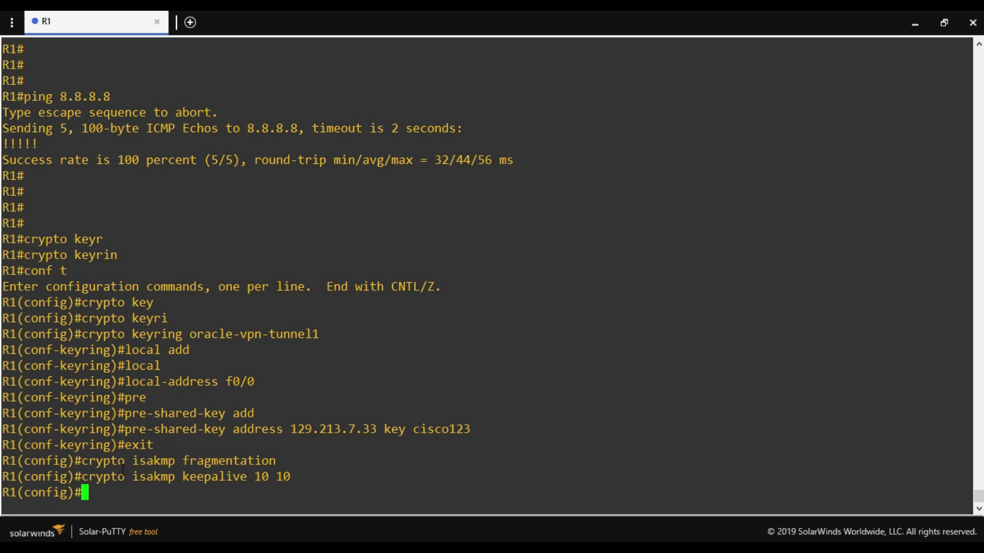
drag(76, 460, 177, 455)
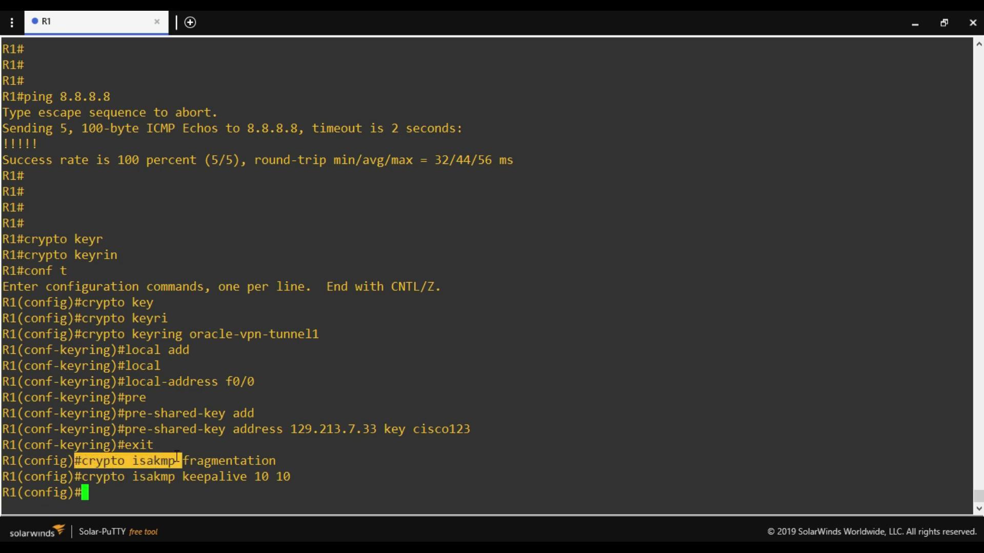
click(133, 477)
drag(83, 463, 176, 462)
right_click(533, 352)
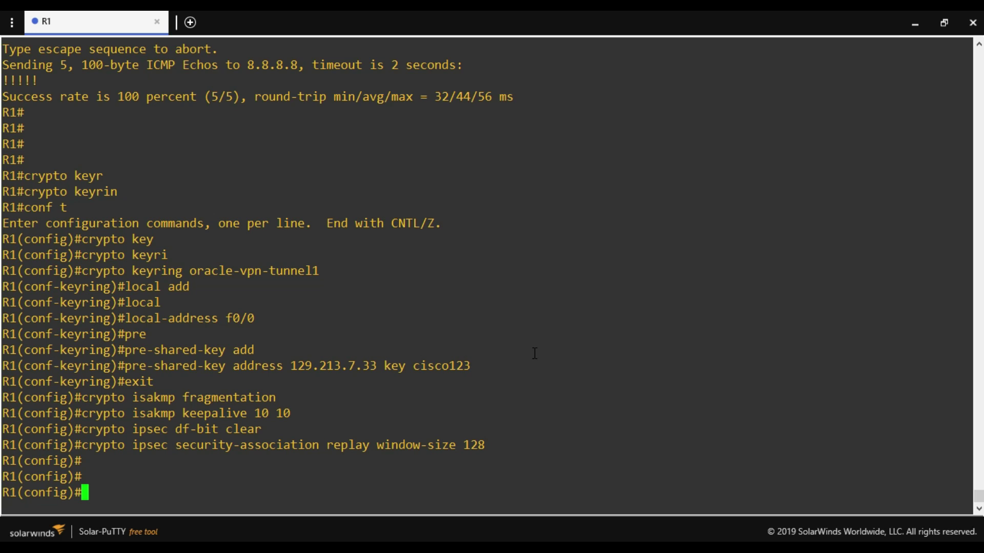
Create crypto isakmp policy 10 on R1.
text(crytp)
key(Tab)
key(BackSpace)
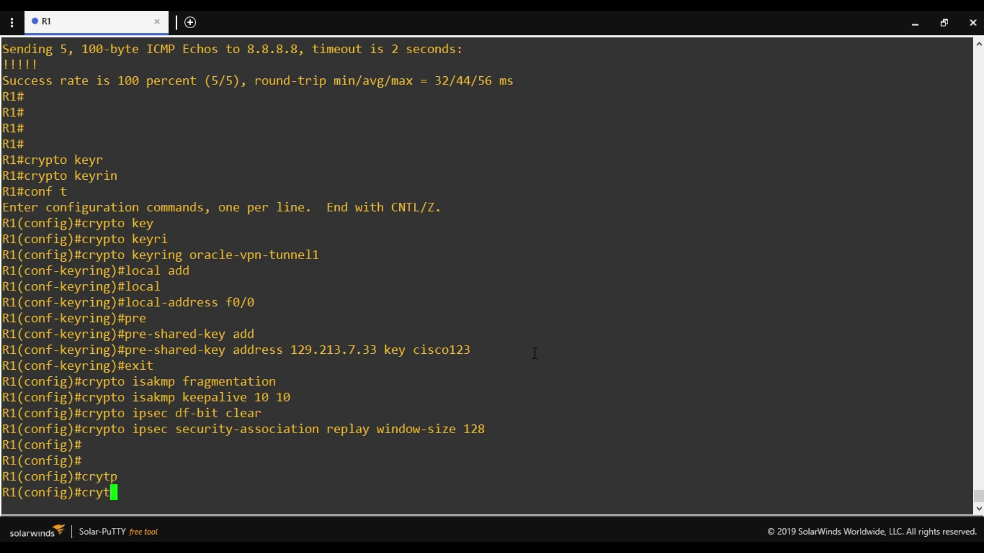
key(BackSpace)
text(p)
key(Tab)
text(is)
key(Tab)
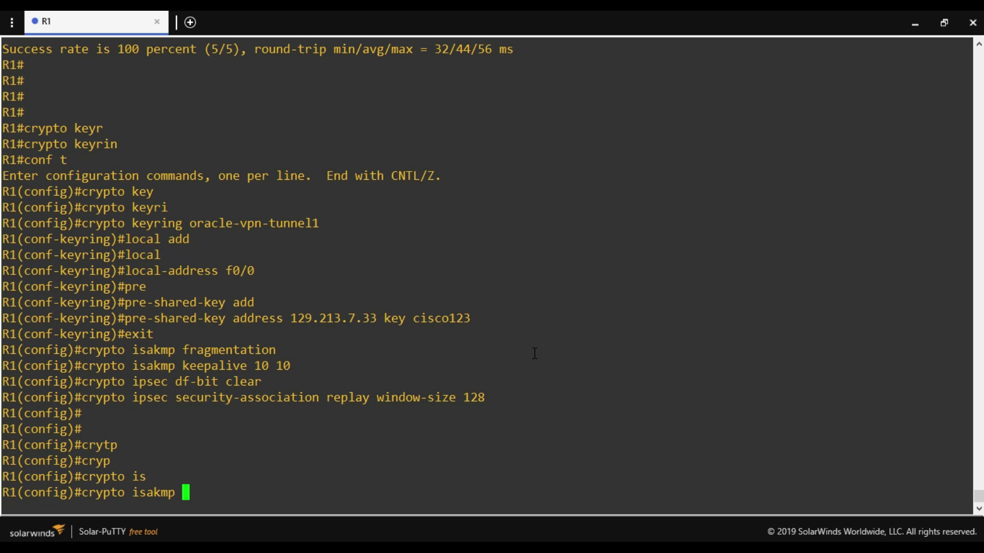
text(po)
key(Tab)
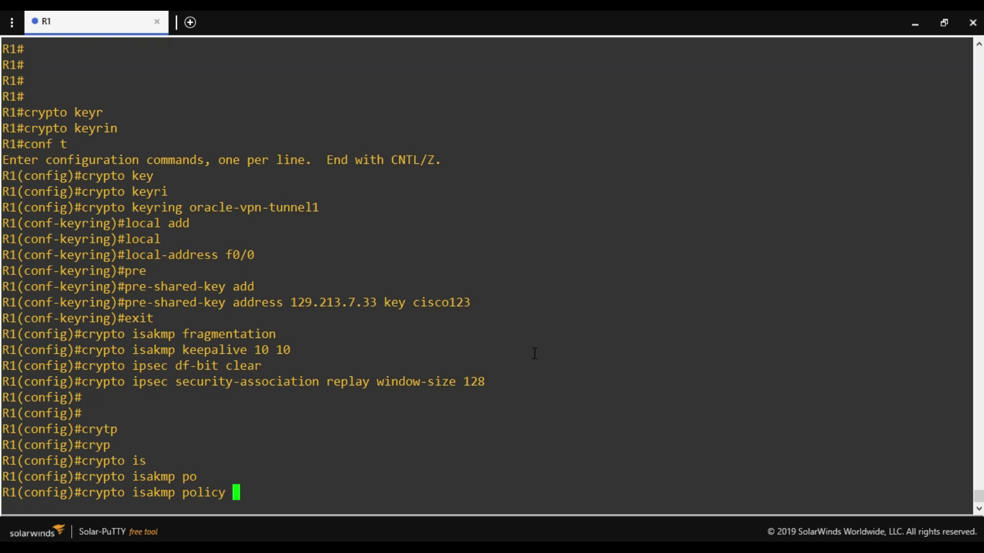
text(10)
key(Return)
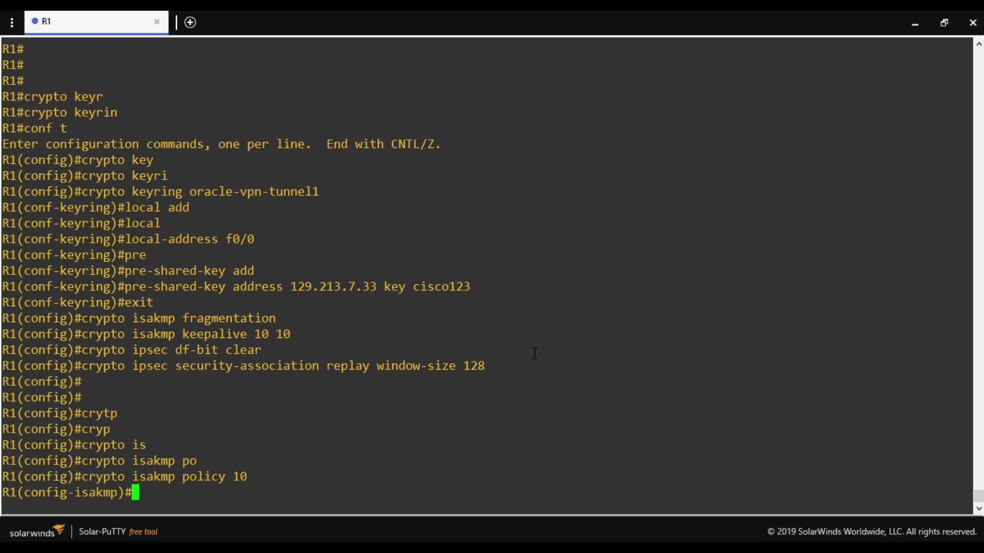
Set the policy's encryption to aes 256 and hash to sha384.
text(en)
key(Tab)
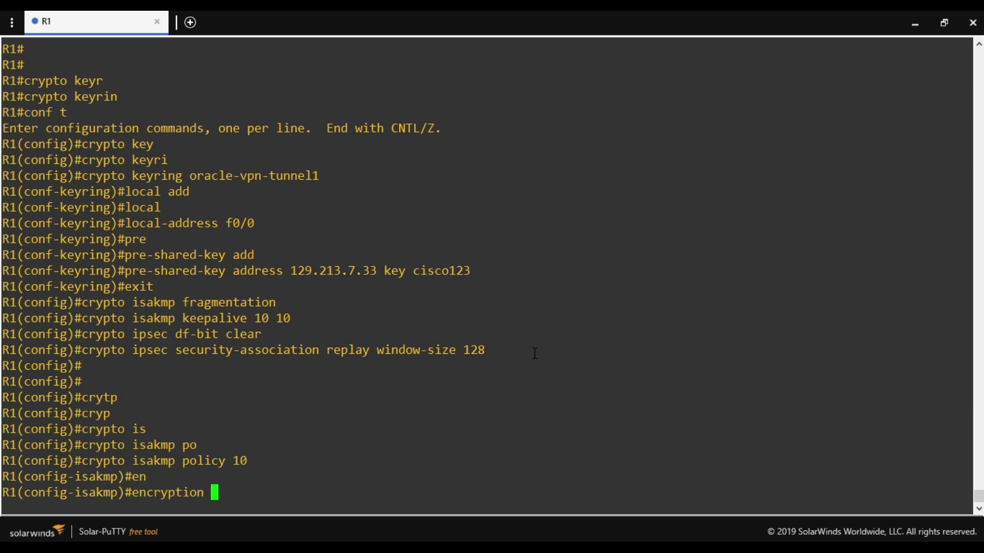
text(aes 156)
key(Return)
key(Up)
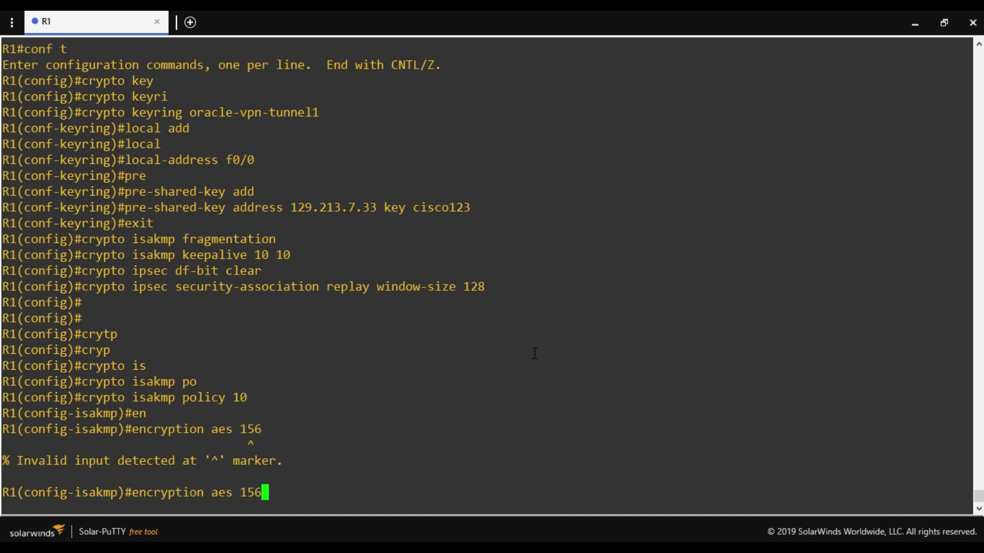
key(BackSpace)
key(BackSpace)
key(BackSpace)
key(BackSpace)
text(256)
key(BackSpace)
key(BackSpace)
key(BackSpace)
text(25)
key(BackSpace)
key(BackSpace)
text(256)
key(Return)
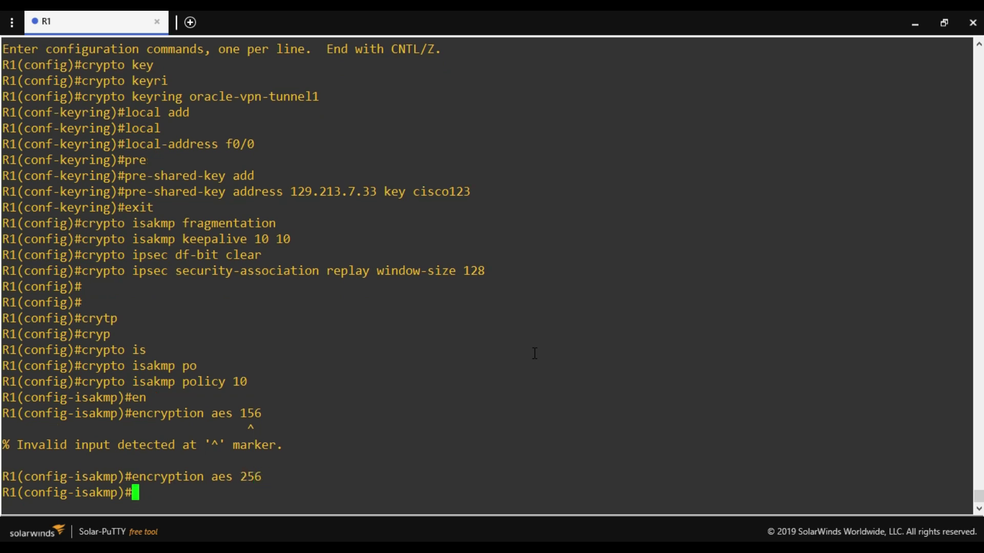
text(hash sha)
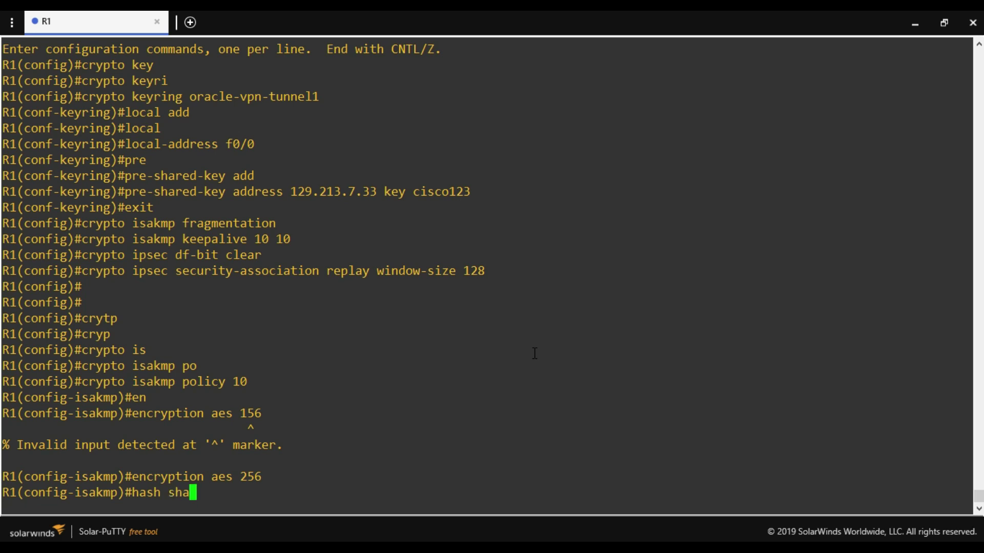
text(384)
key(Return)
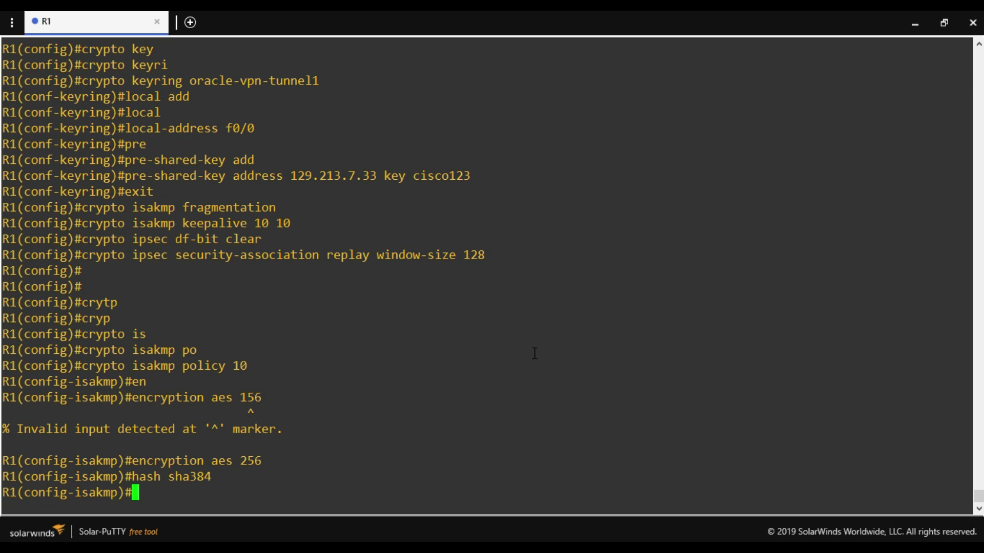
Add pre-share authentication, group 5 and lifetime 28800, then exit the policy.
text(aurt)
key(BackSpace)
key(BackSpace)
text(t)
key(Tab)
text(pre)
key(Tab)
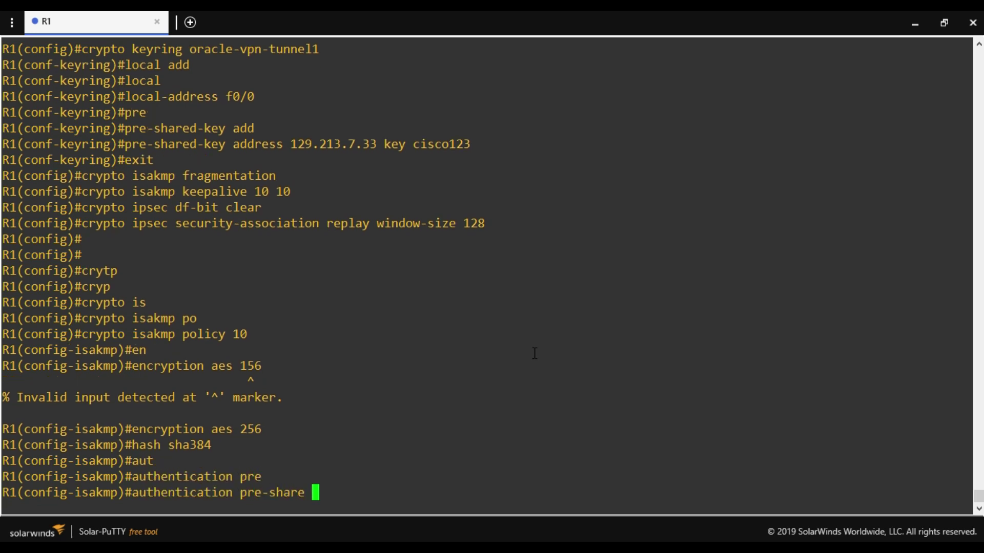
key(Return)
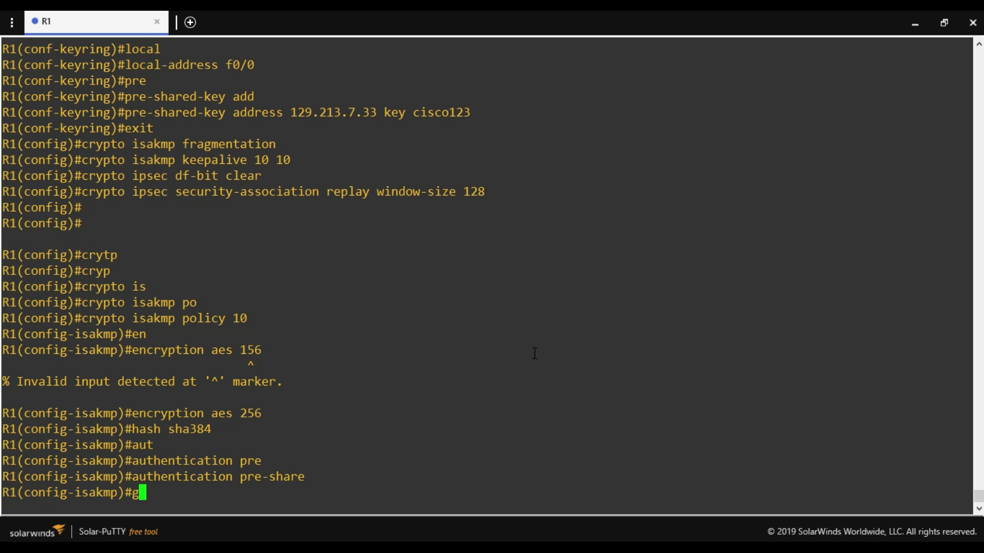
text(g)
key(Tab)
text(5)
key(Return)
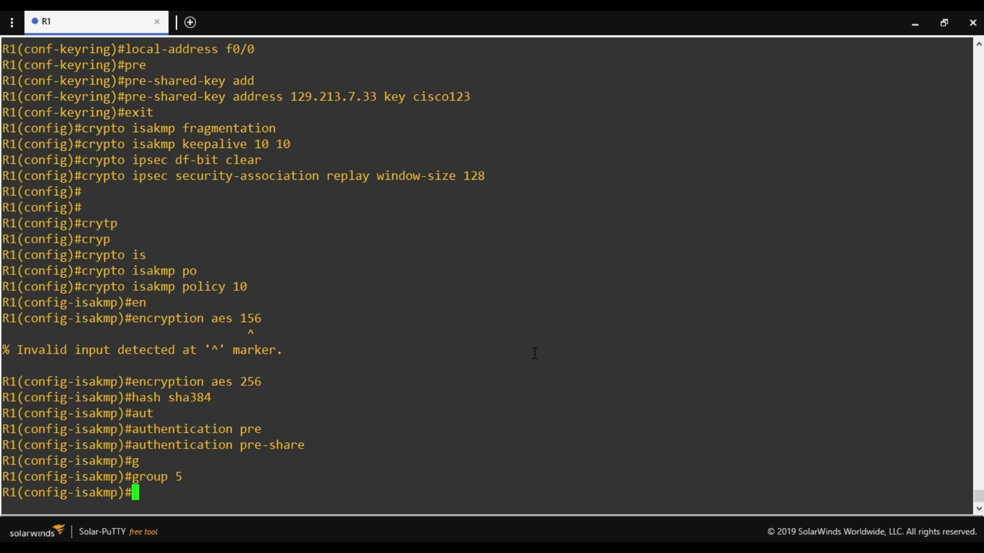
text(li)
key(Tab)
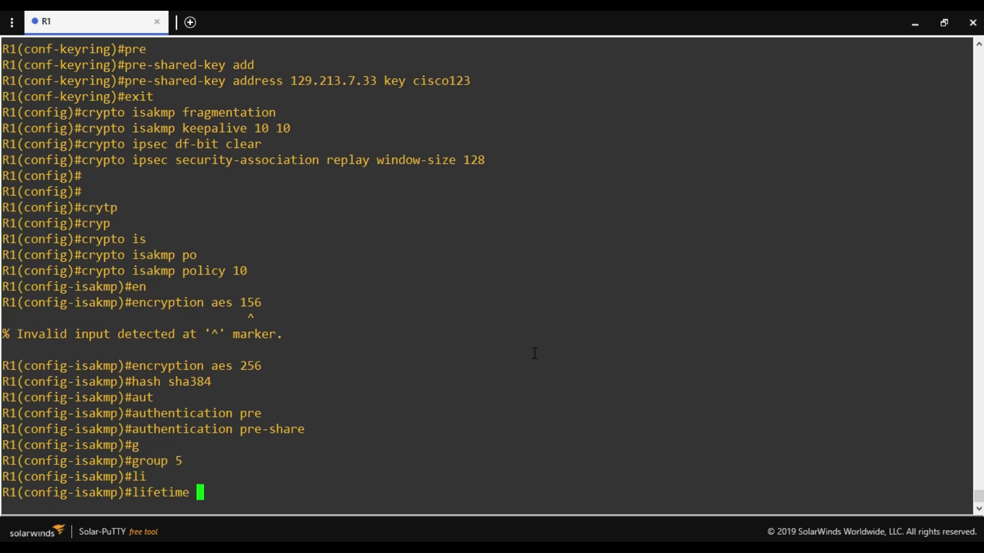
text(28800)
key(Return)
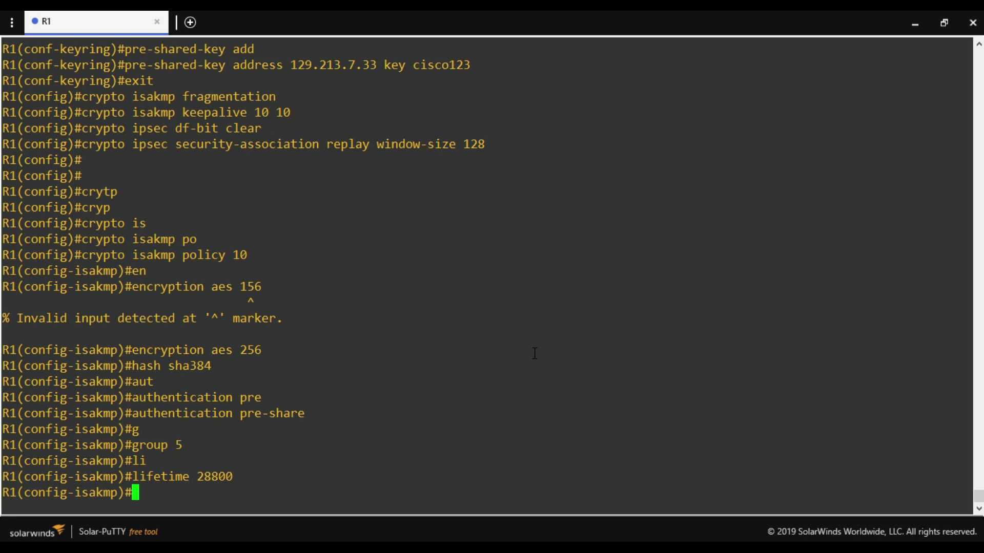
text(exit)
key(Return)
key(Return)
key(Return)
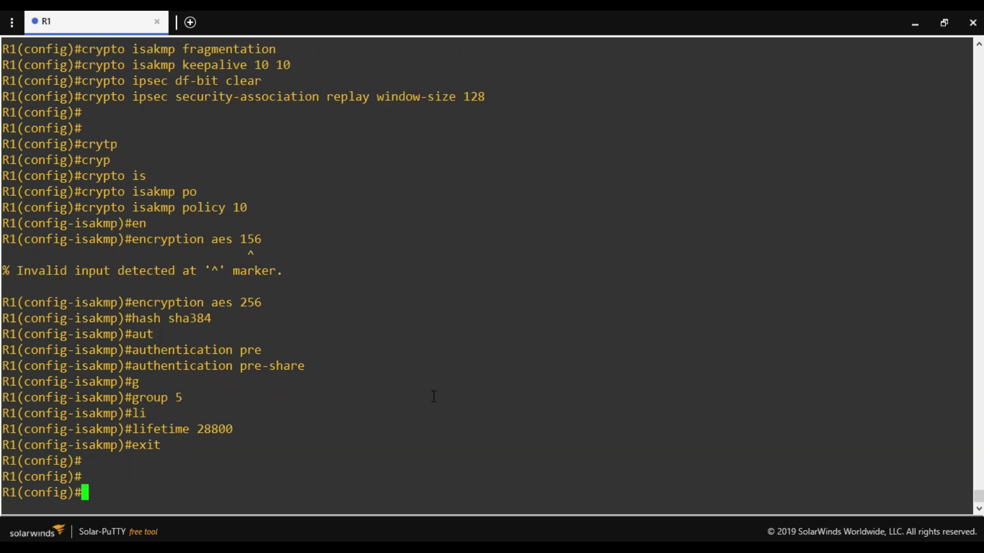
Create transform-set oracle-vpn-transform with esp-aes 256 and esp-sha-hmac.
text(crypto ip)
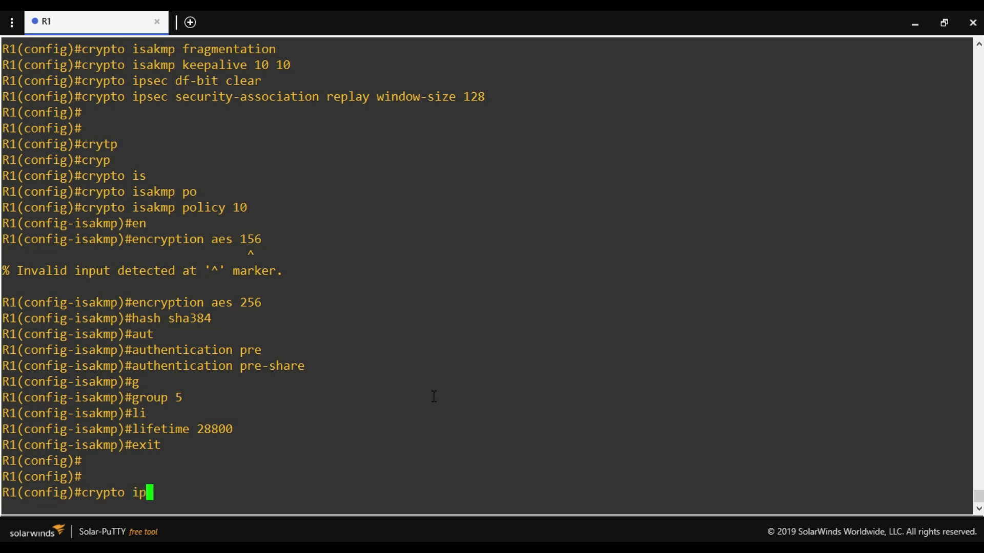
text(s)
key(Tab)
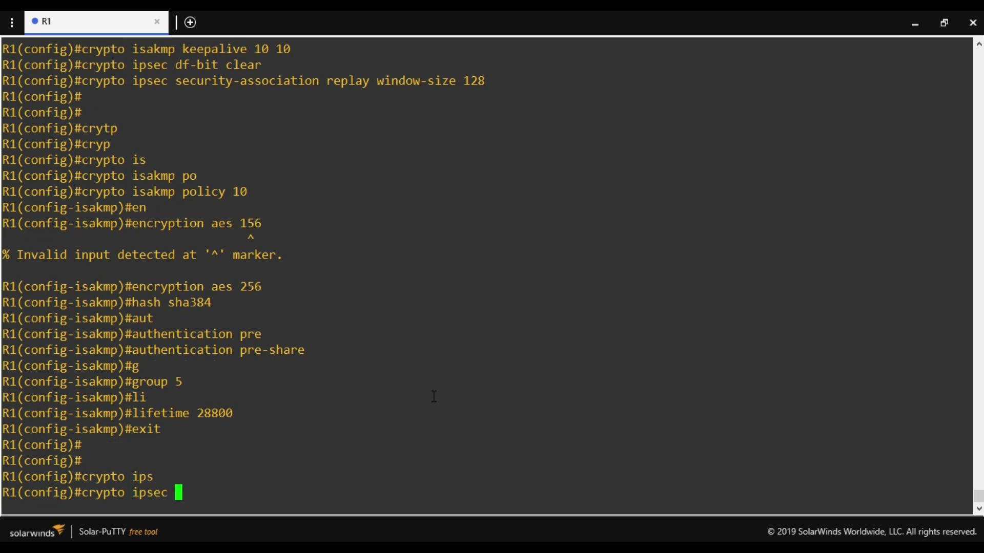
drag(168, 493, 121, 490)
click(186, 491)
text(tr)
key(Tab)
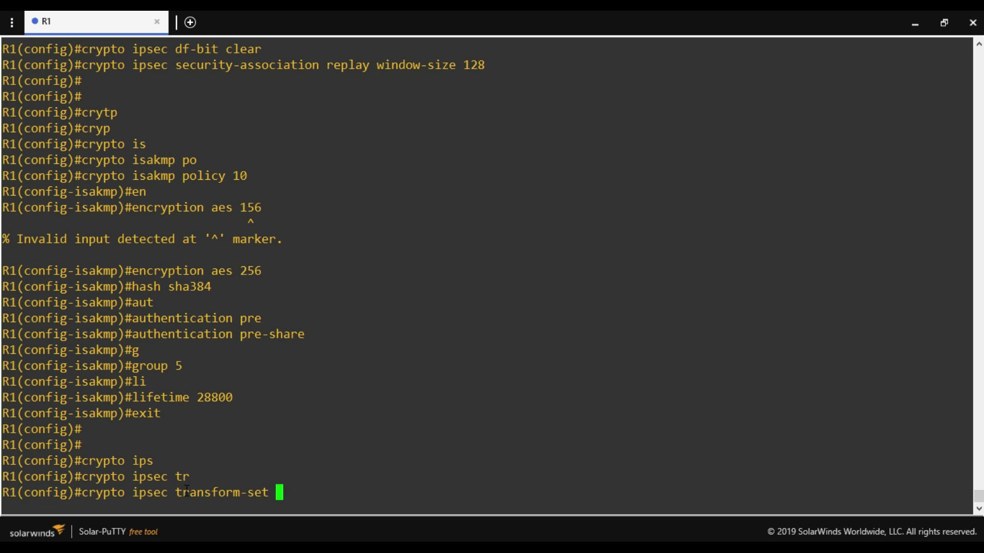
text(oracle-vpn)
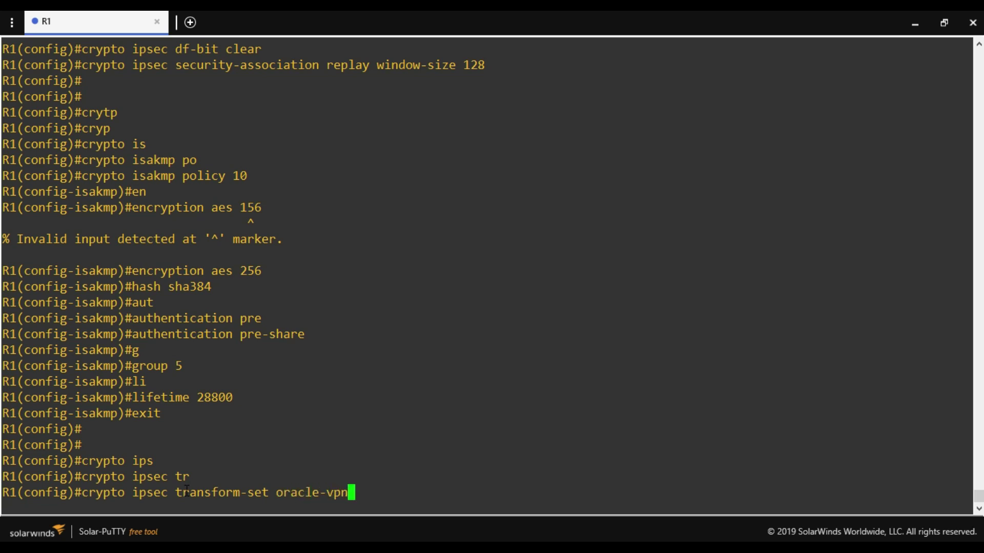
text(-transform)
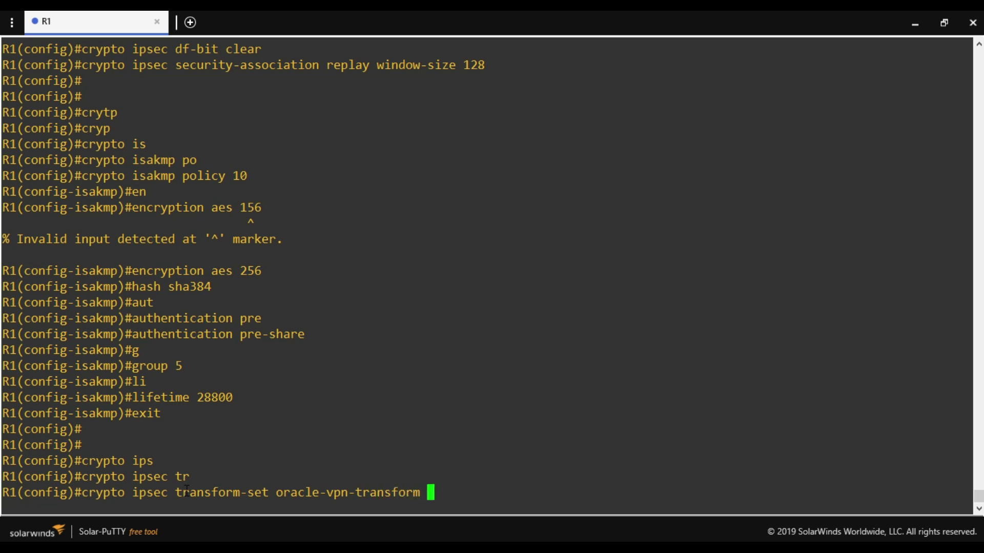
text(esp)
key(BackSpace)
text(-aes )
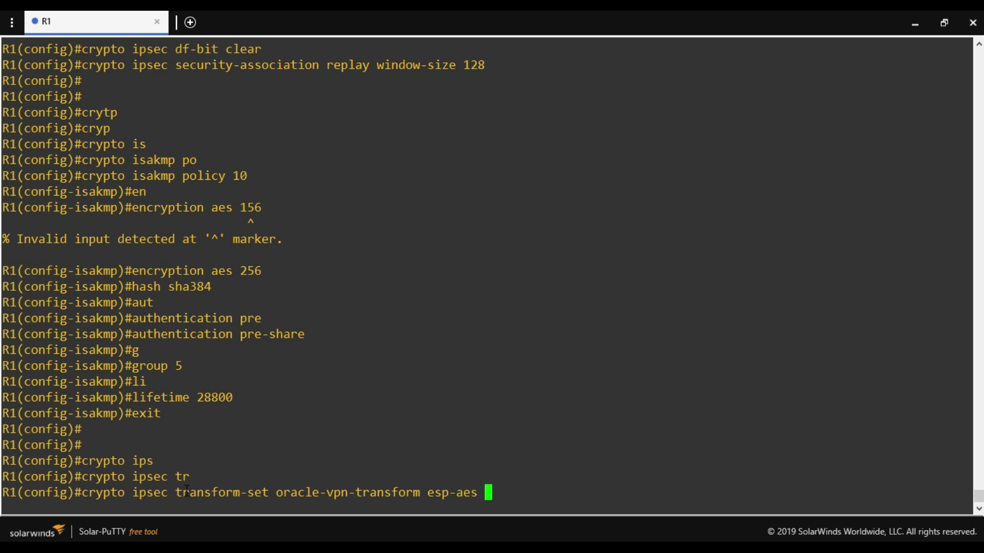
text(256 esp-)
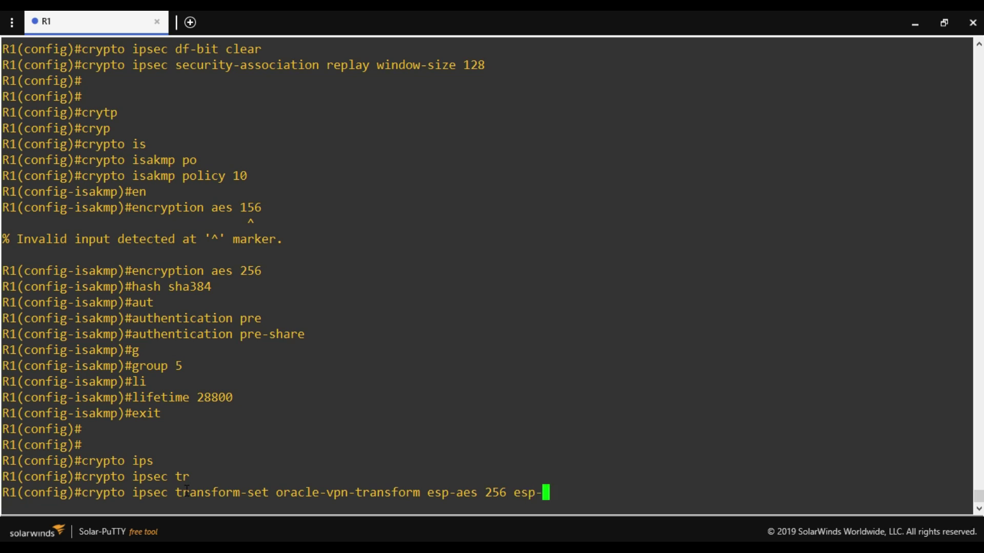
text(sha-hmac)
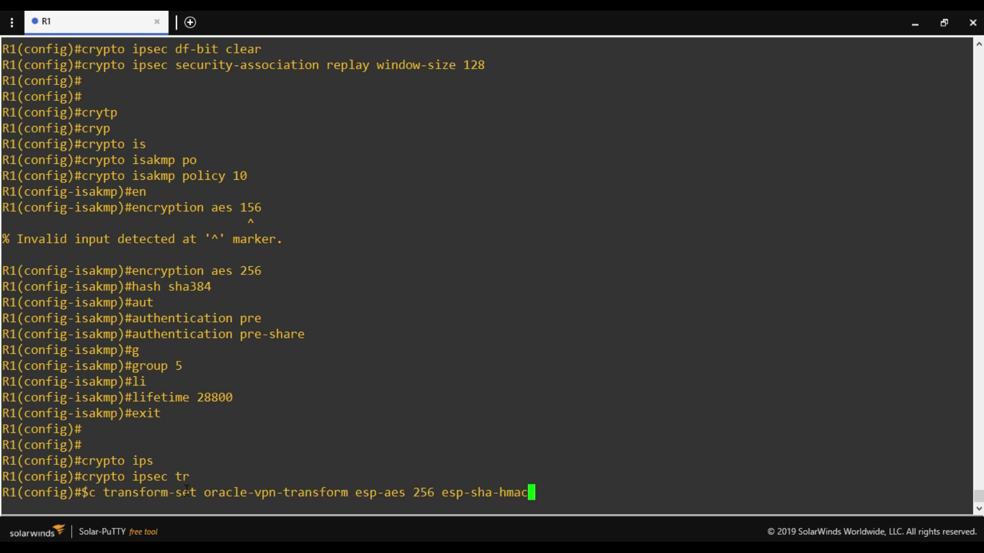
key(Return)
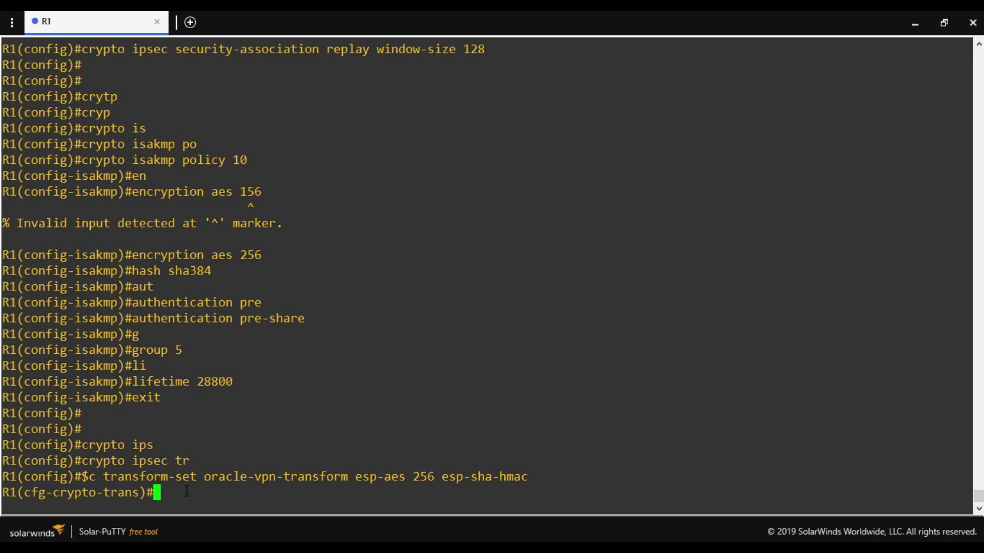
Set the transform set to mode tunnel and exit to global config.
text(mode tunnel)
key(Return)
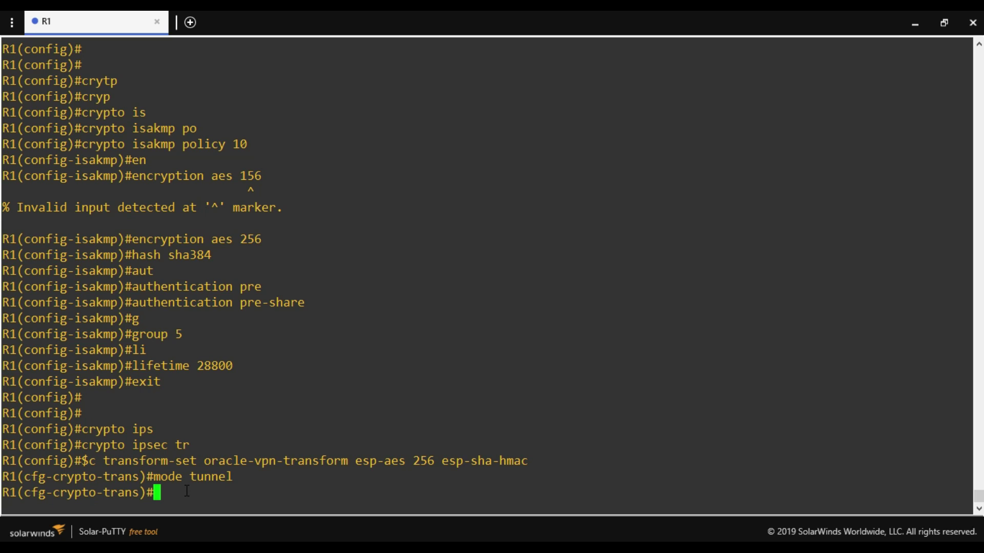
text(exit)
key(Return)
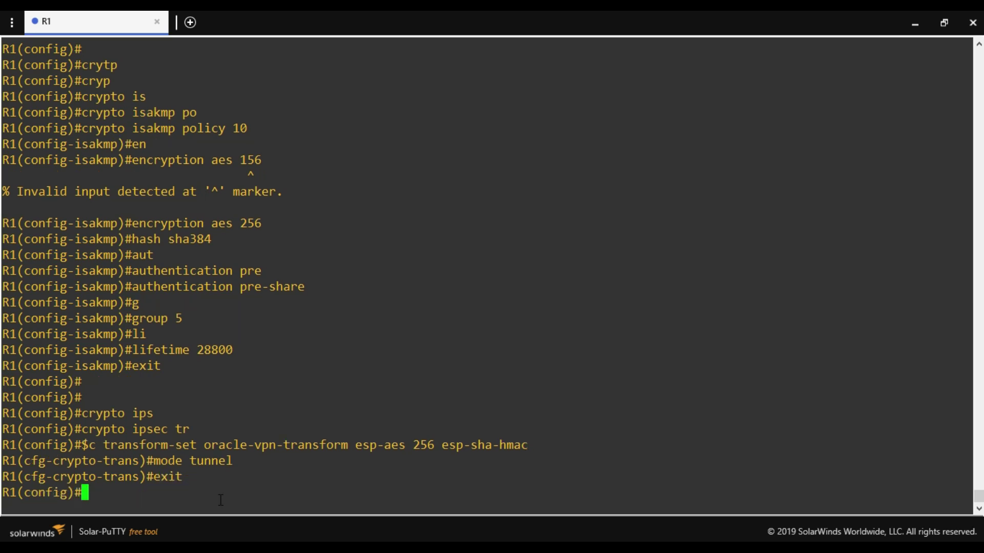
key(Return)
key(Return)
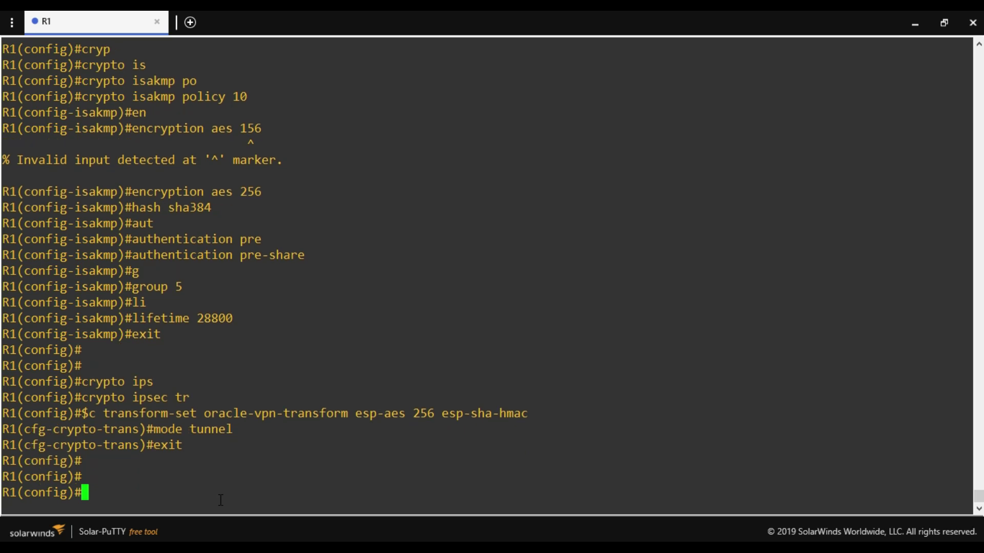
Create IPsec profile oracle-vpn and set PFS to group5.
text(crypto ipse)
key(Tab)
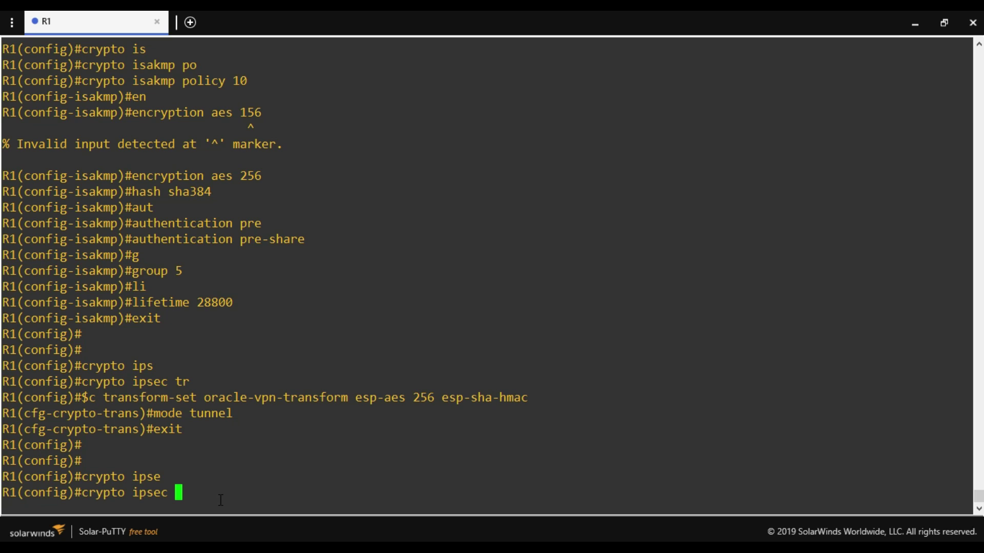
text(profile oracle-vpn)
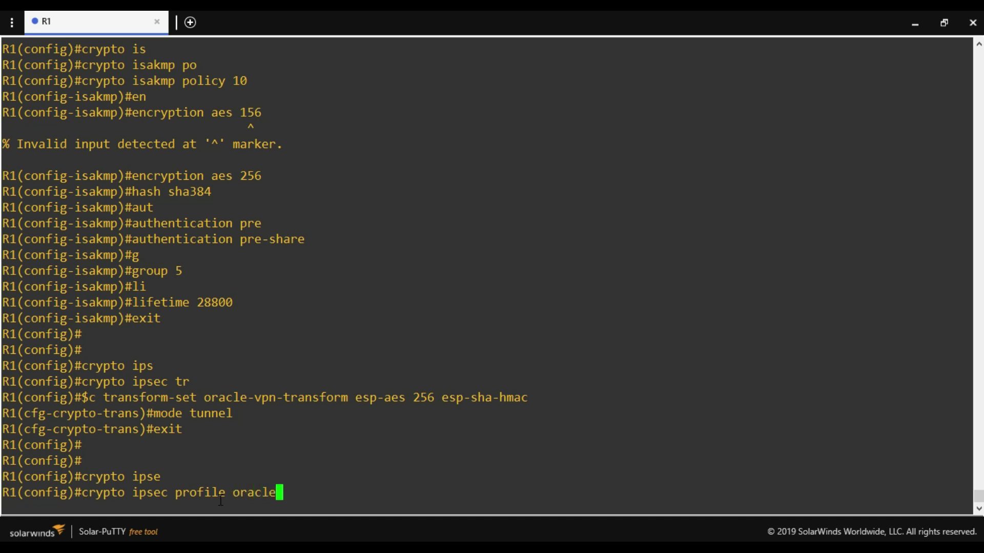
key(Return)
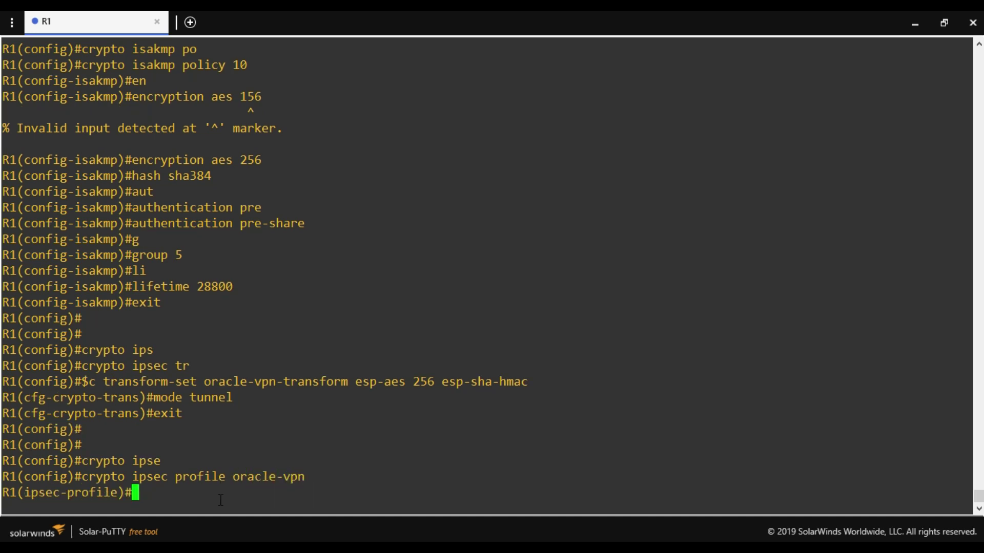
text(set pfs gr)
key(Tab)
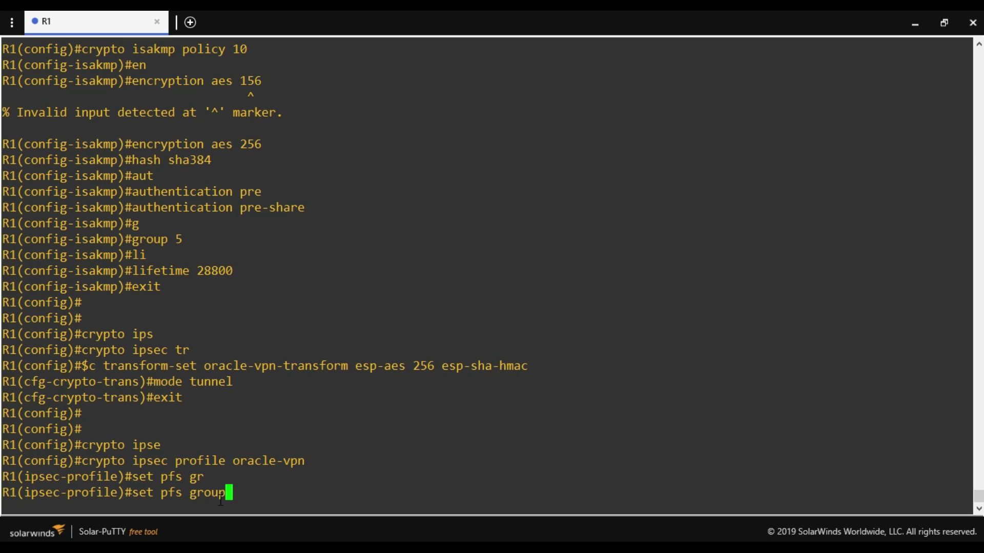
text(5)
key(Return)
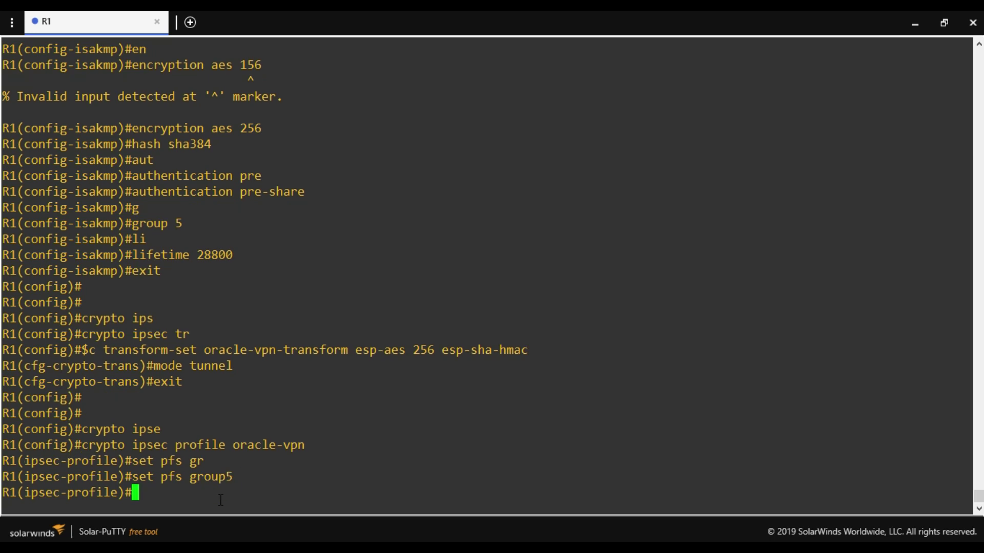
Set the profile's security-association lifetime to 3600 seconds.
text(set sec)
key(Tab)
text(ass)
key(Tab)
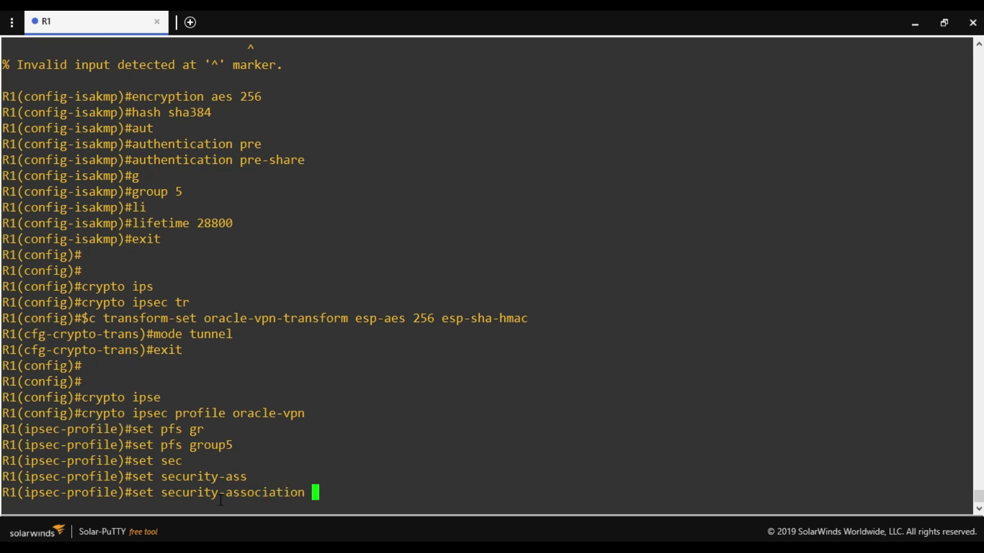
text(life)
key(Tab)
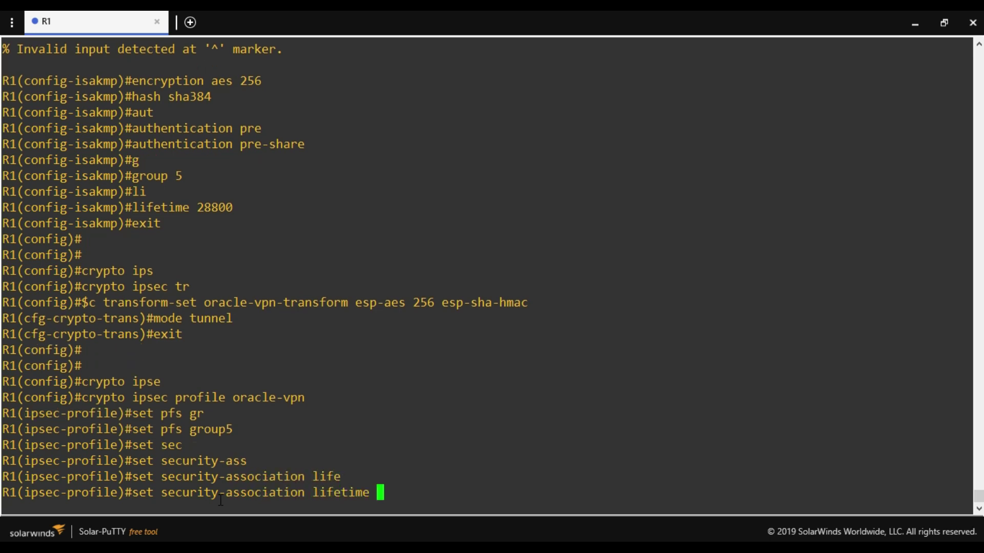
text(sec)
key(Tab)
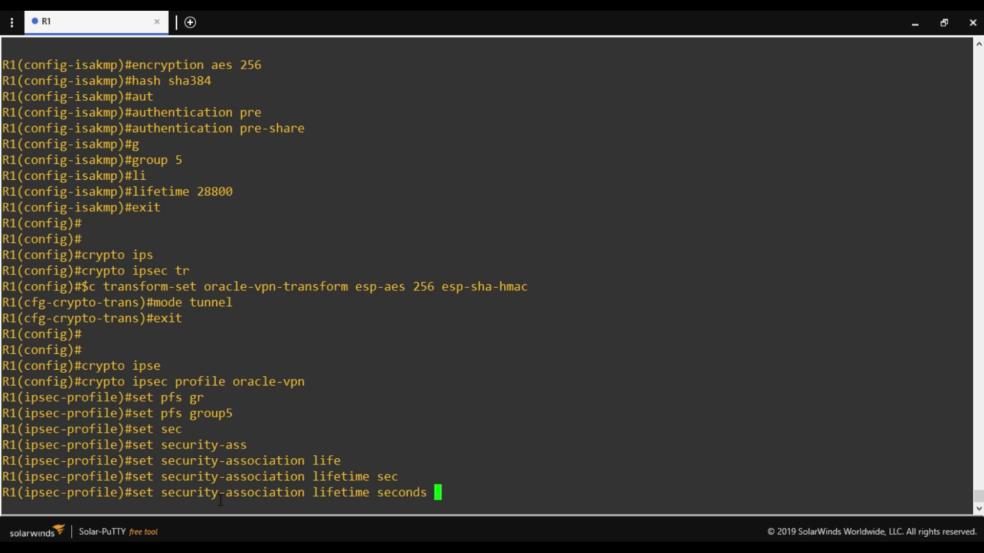
text(3600)
key(Return)
Attach transform set oracle-vpn-transform to the oracle-vpn profile.
text(set tr)
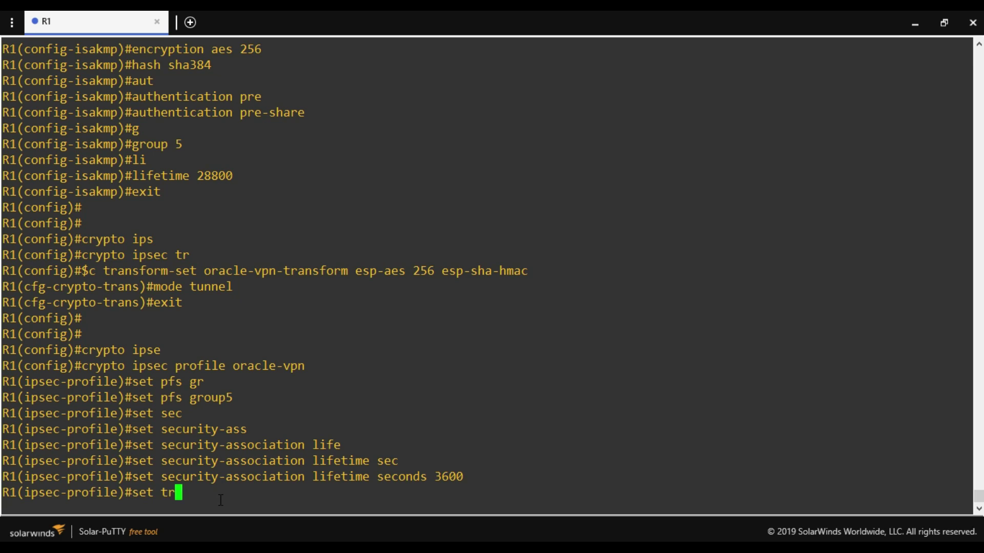
key(Tab)
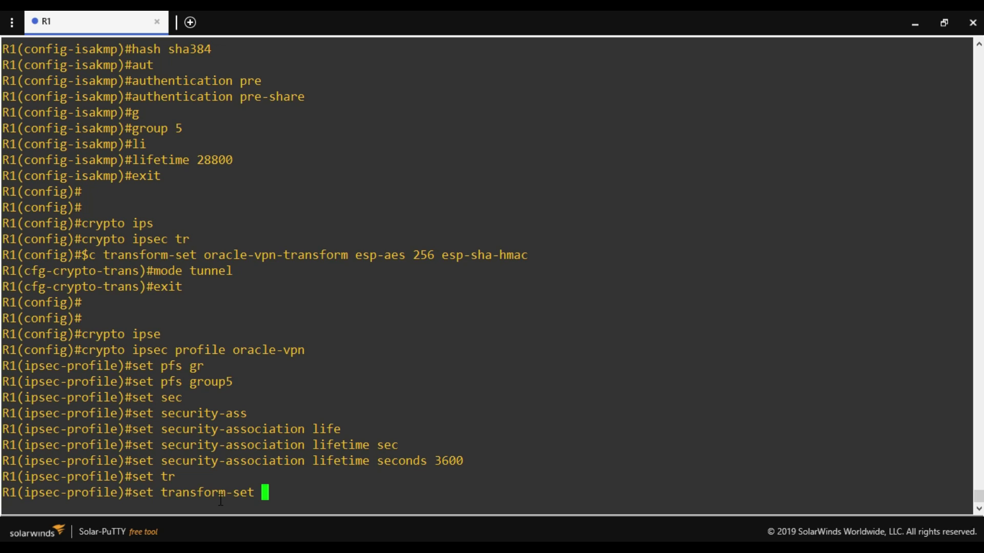
text(oracle-vpn)
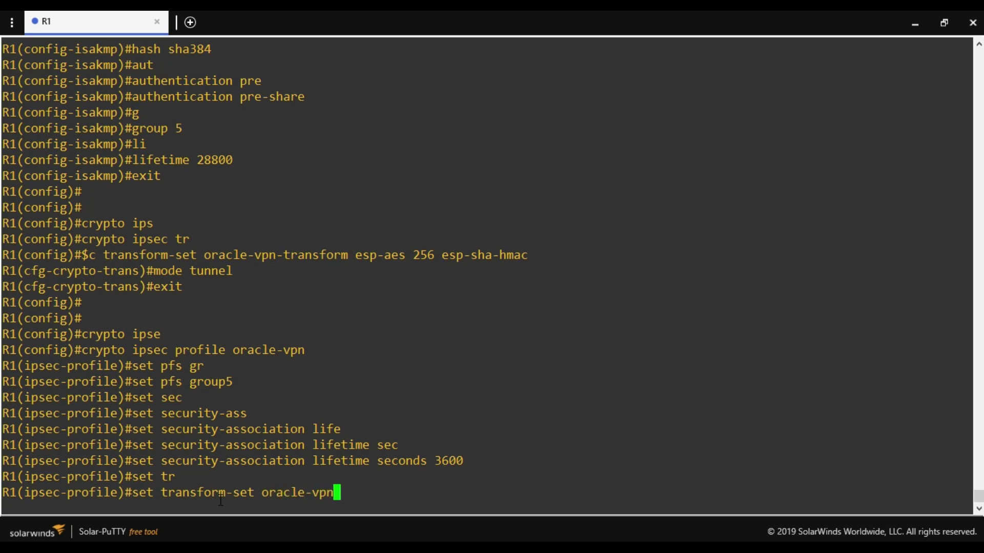
text(-transform)
key(Return)
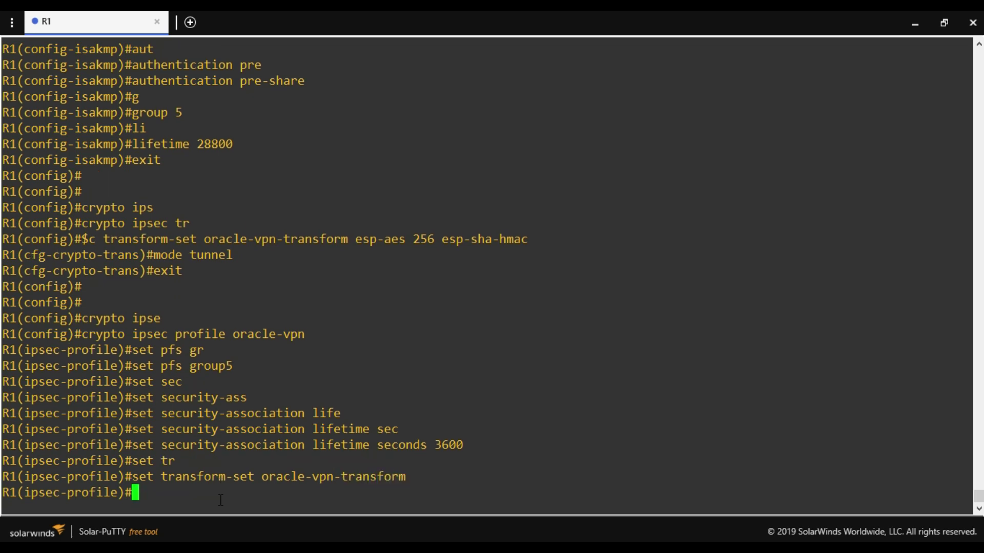
key(Return)
key(Return)
Leave the IPsec profile and create ISAKMP profile oracle-vpn-tunnel1.
text(exit)
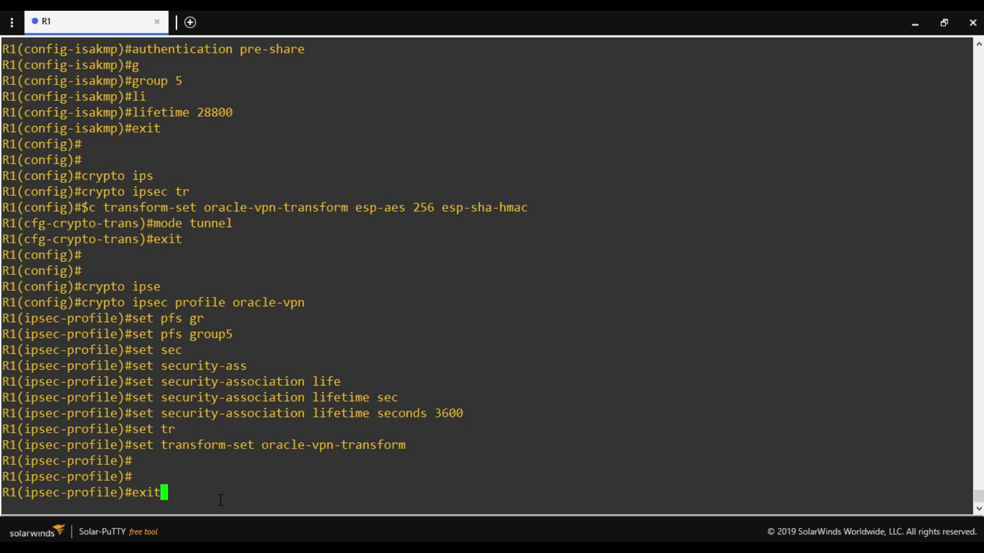
key(Return)
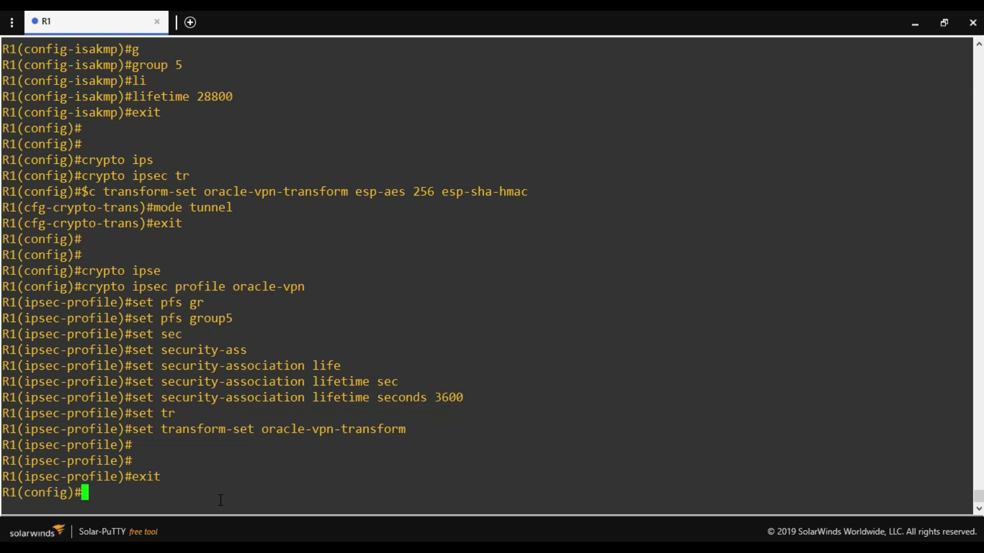
text(cry)
key(Tab)
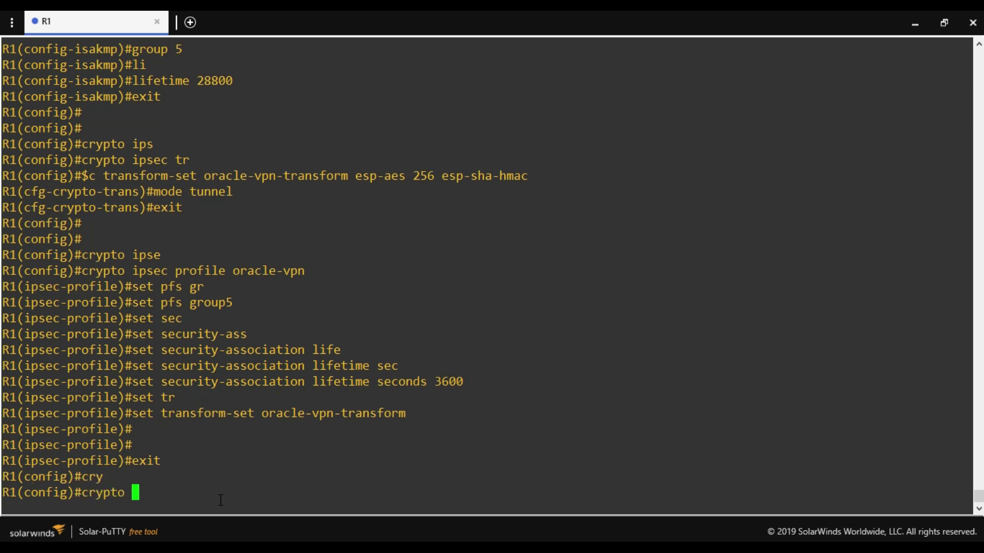
text(isakm)
key(Tab)
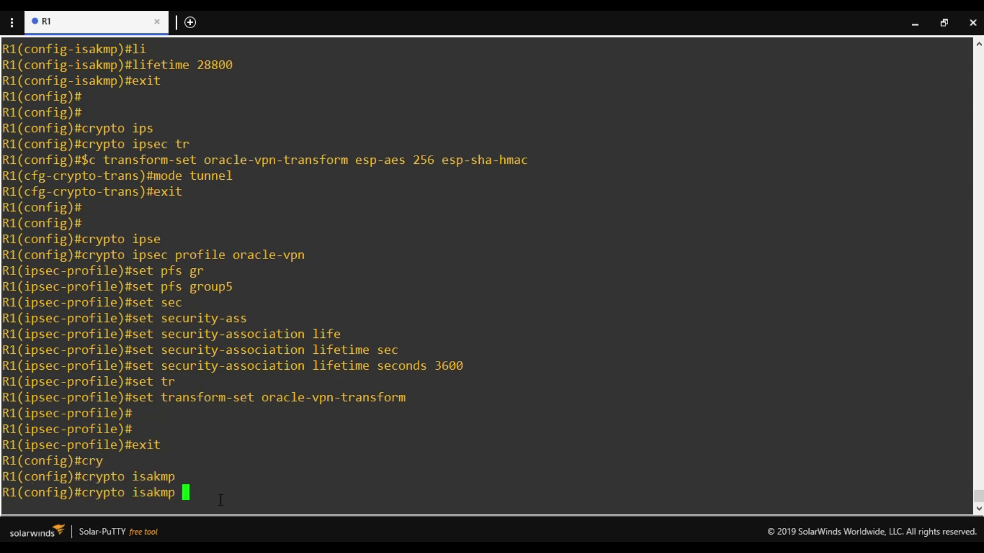
text(pro)
key(Tab)
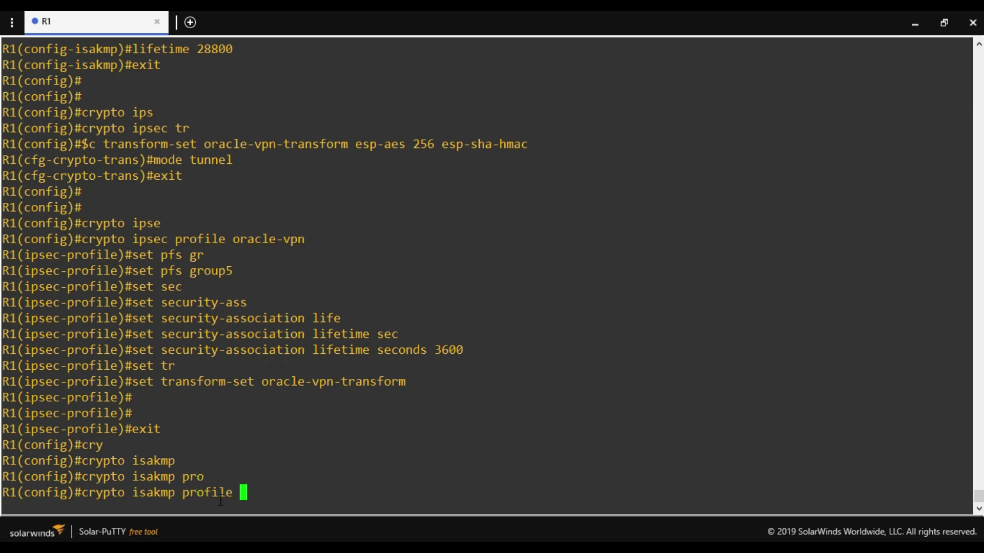
text(oracle-vpn)
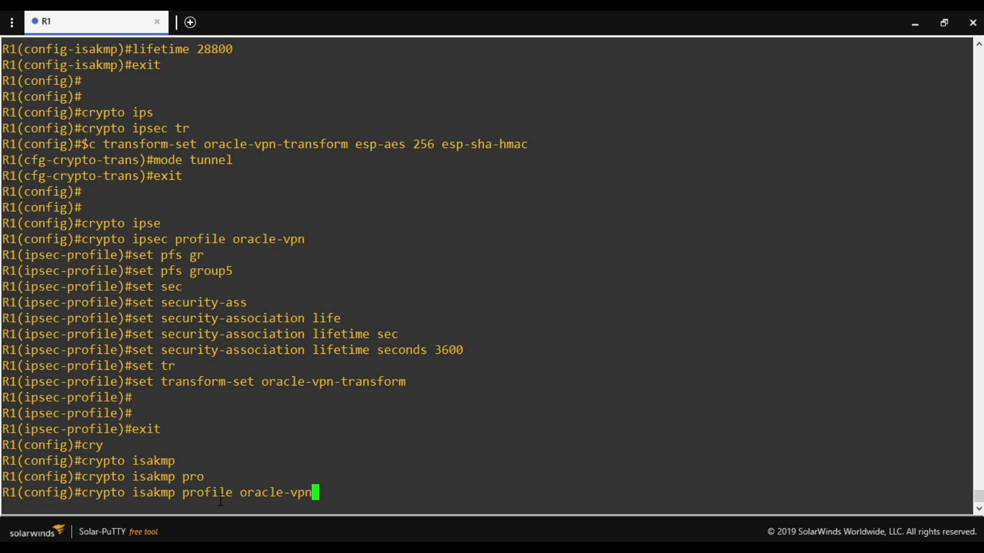
text(-tunnel)
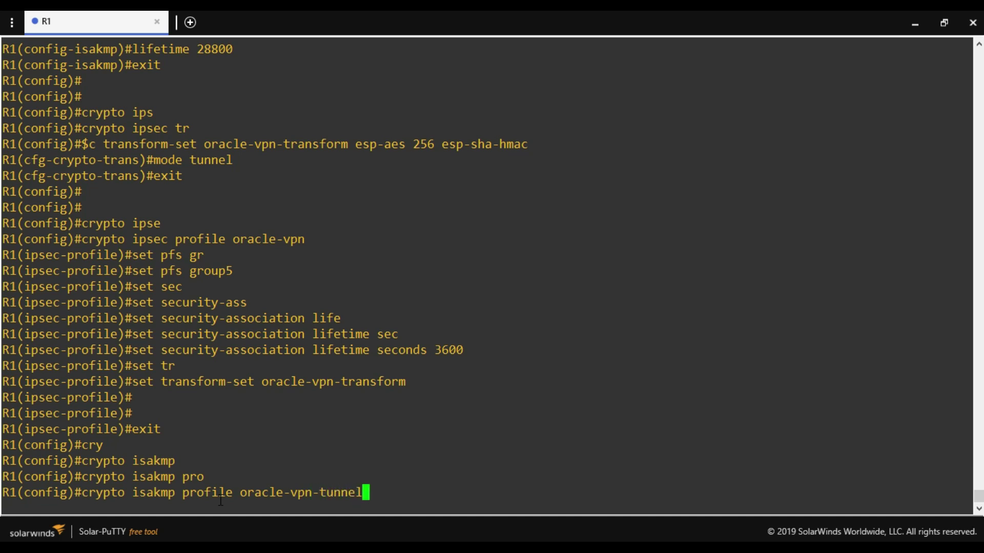
text(1)
key(Return)
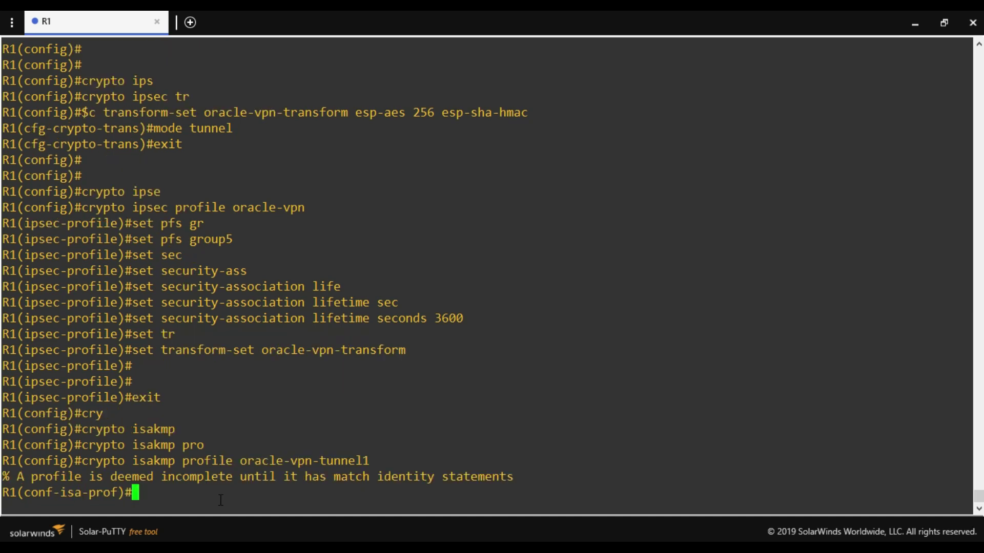
Assign keyring oracle-vpn-tunnel1 and address-based self-identity to the ISAKMP profile.
text(key)
key(Tab)
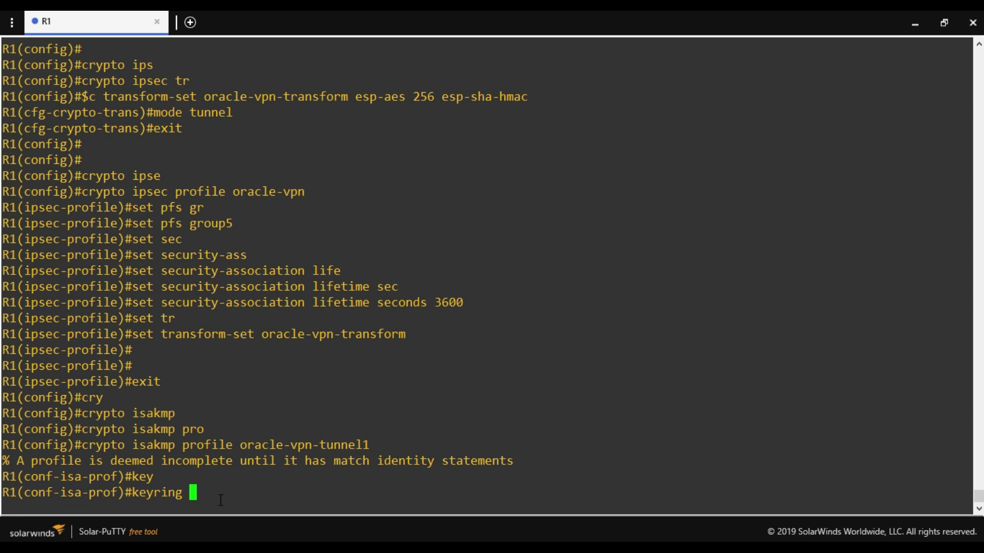
text(oracle-)
text(vpn)
text(-tu)
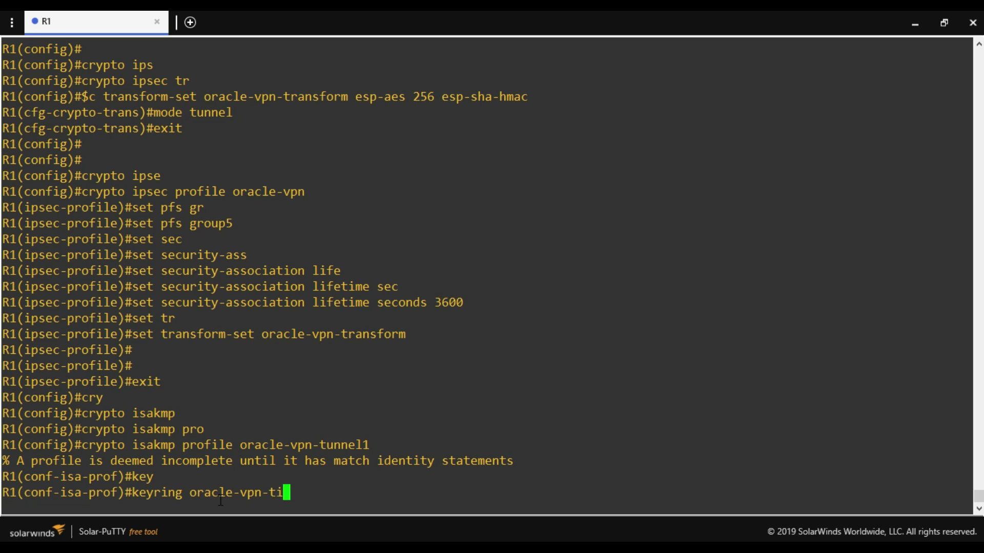
key(BackSpace)
text(unnel1)
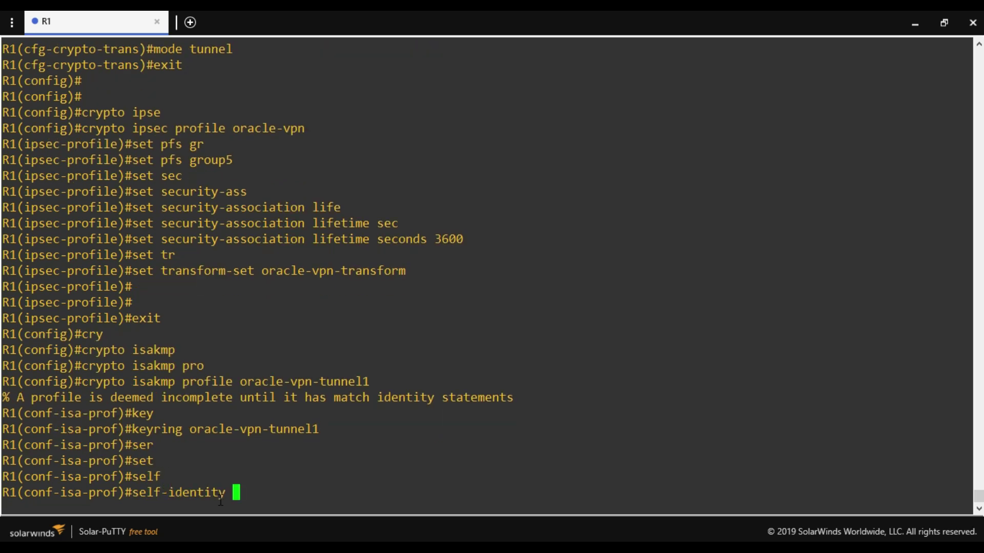
text(add)
key(Tab)
key(Return)
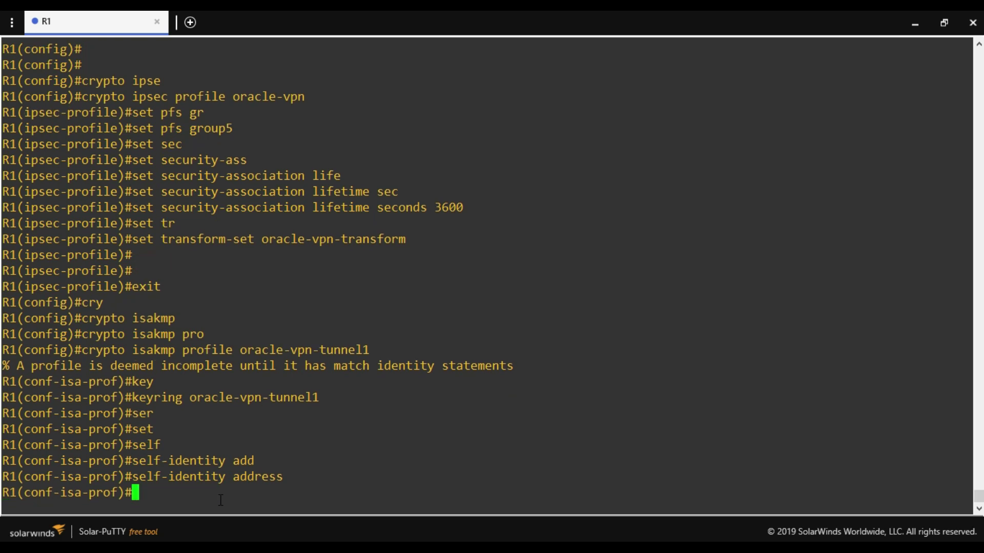
Start 'match identity address' with Oracle's tunnel IP 129.213.7.33 copied from the OCI console.
text(match)
text(ide)
key(Tab)
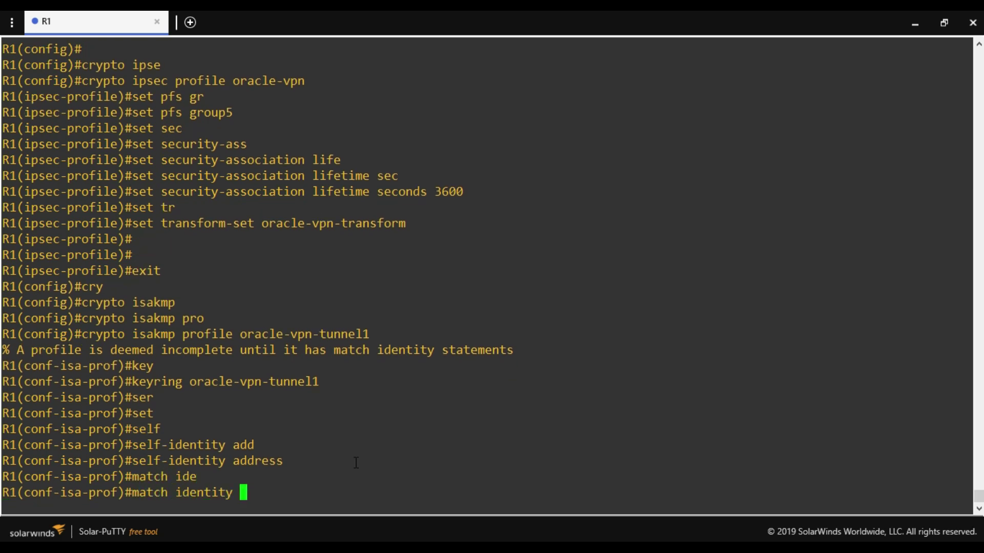
text(add)
key(Tab)
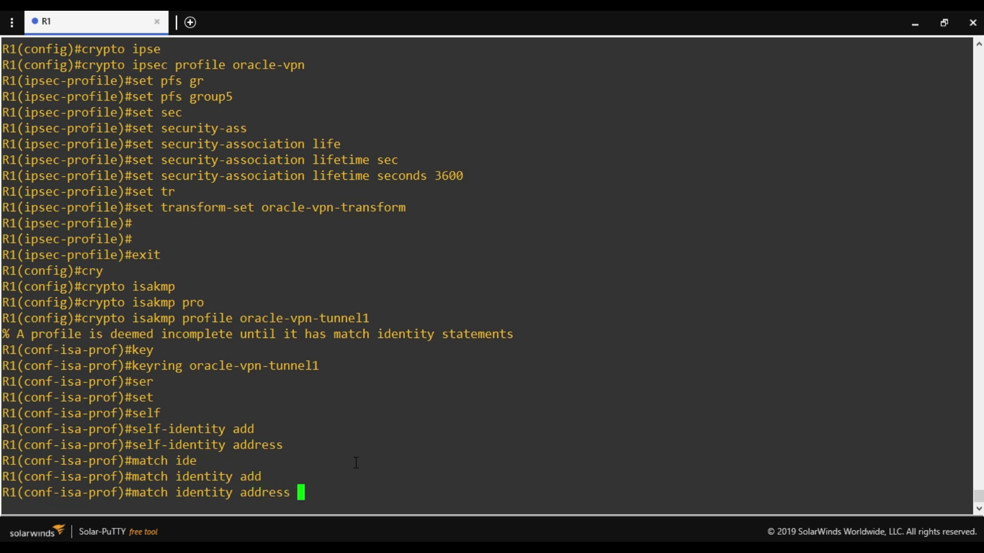
key(alt+Tab)
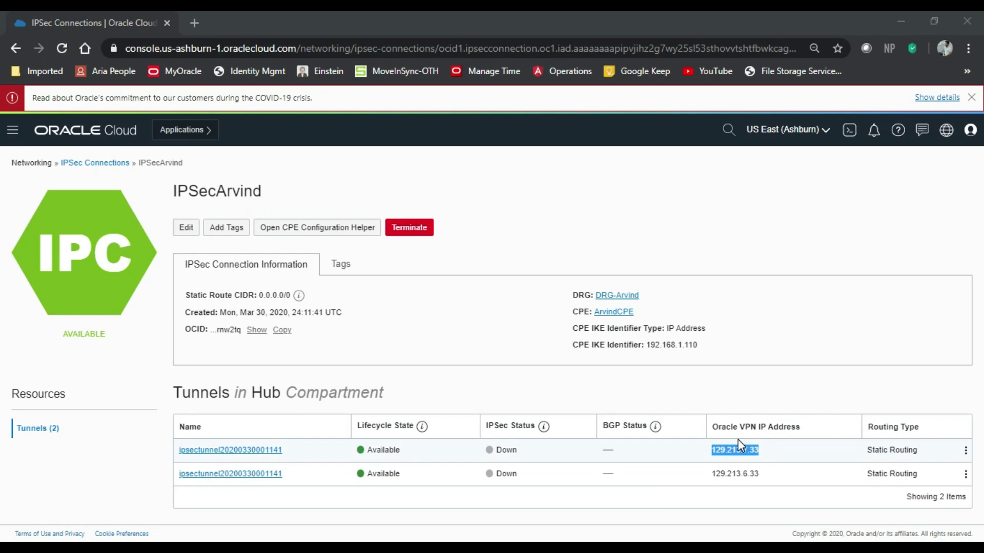
double_click(731, 451)
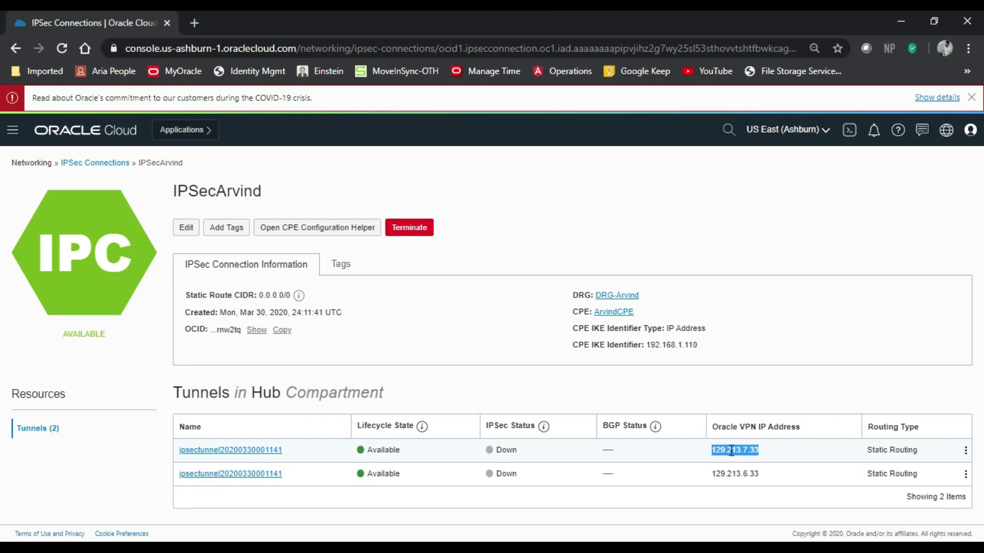
key(alt+Tab)
right_click(584, 404)
key(Tab)
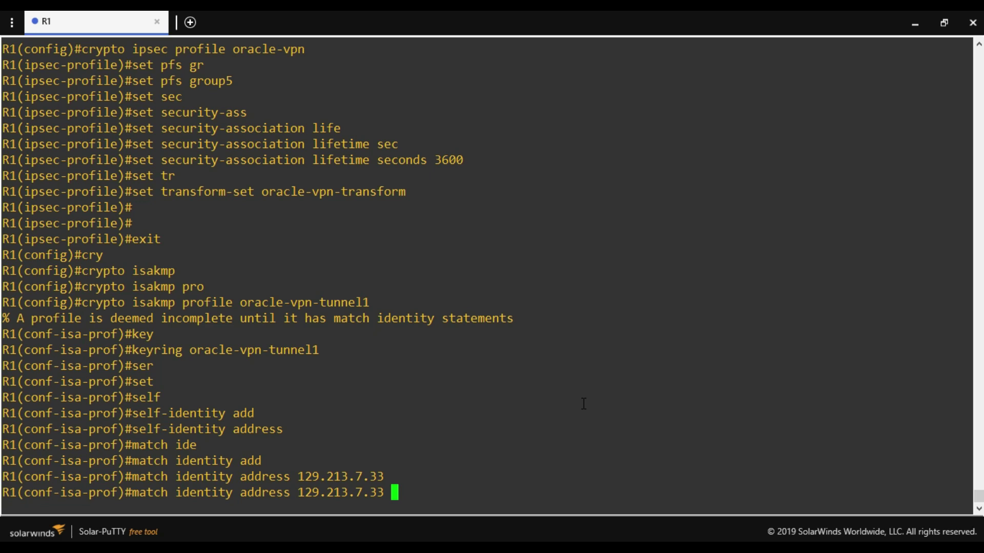
Complete the peer match with host mask 255.255.255.255 and exit the ISAKMP profile.
text(255.255.)
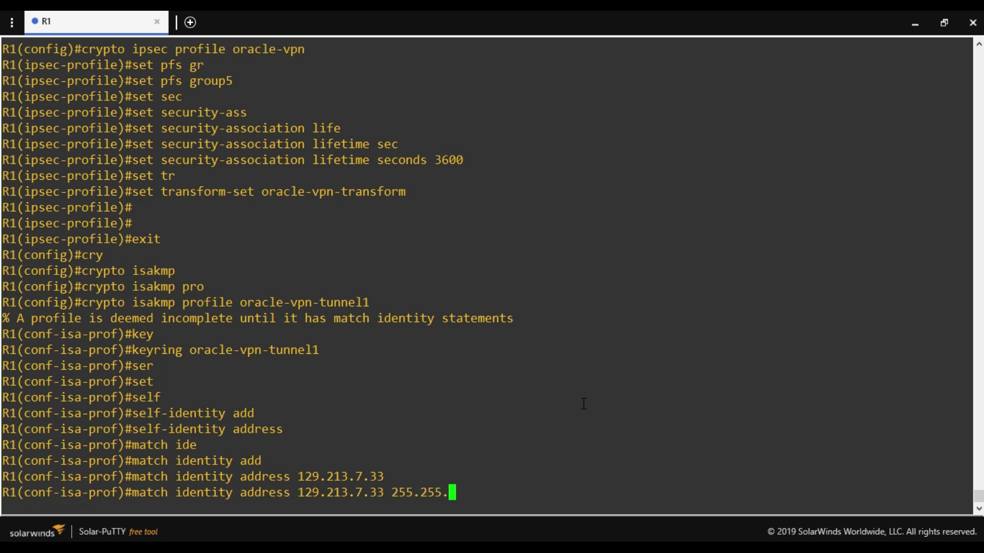
text(255.255)
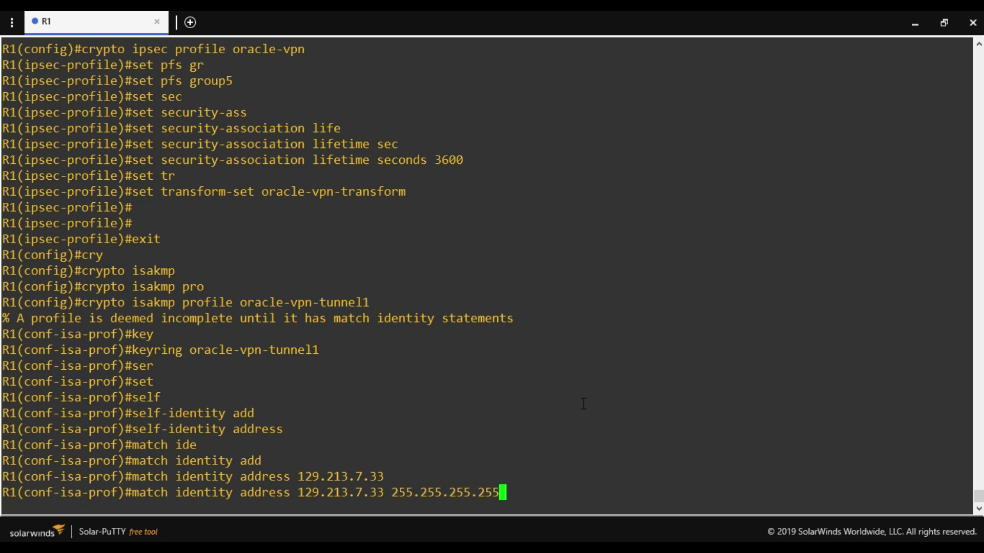
key(Return)
key(Return)
key(Return)
key(Return)
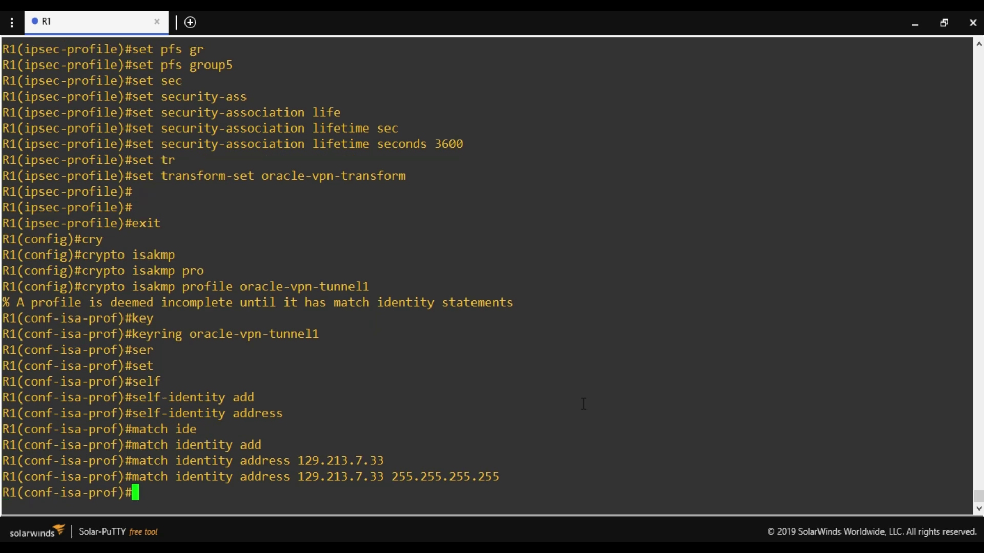
text(exit)
key(Return)
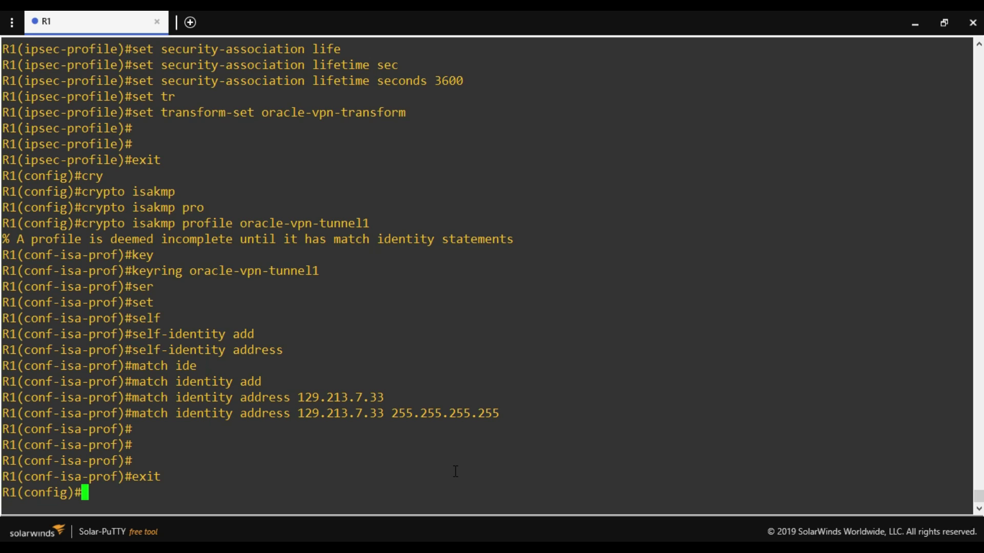
Create interface Tunnel1 with IP 192.168.2.1 255.255.255.252 and tunnel source f0/0.
text(int tunnel1)
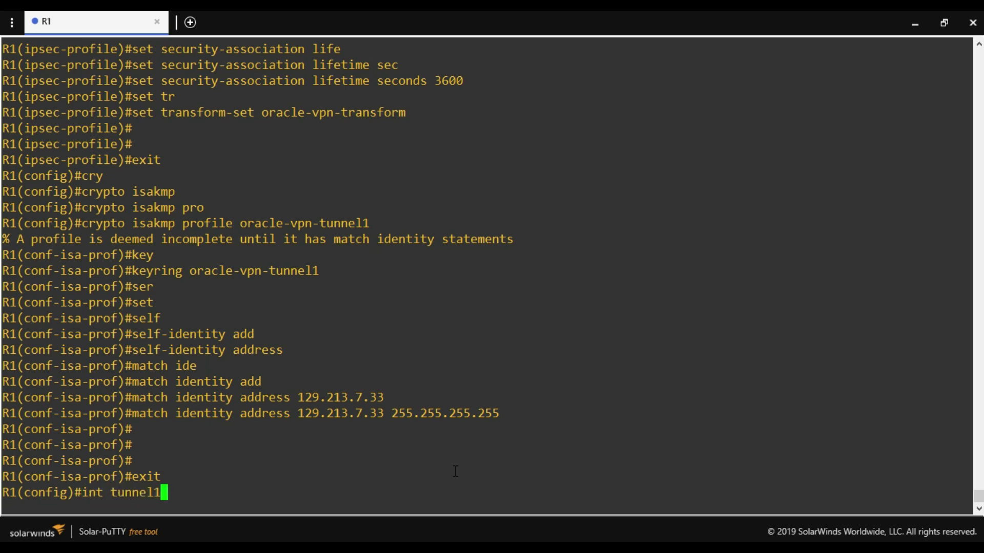
key(Return)
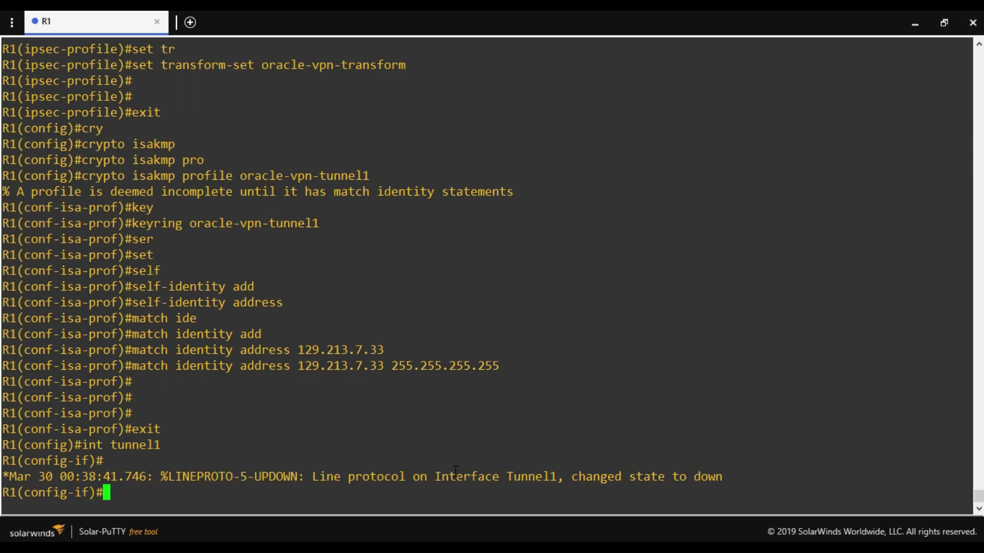
text(ip add 192.1)
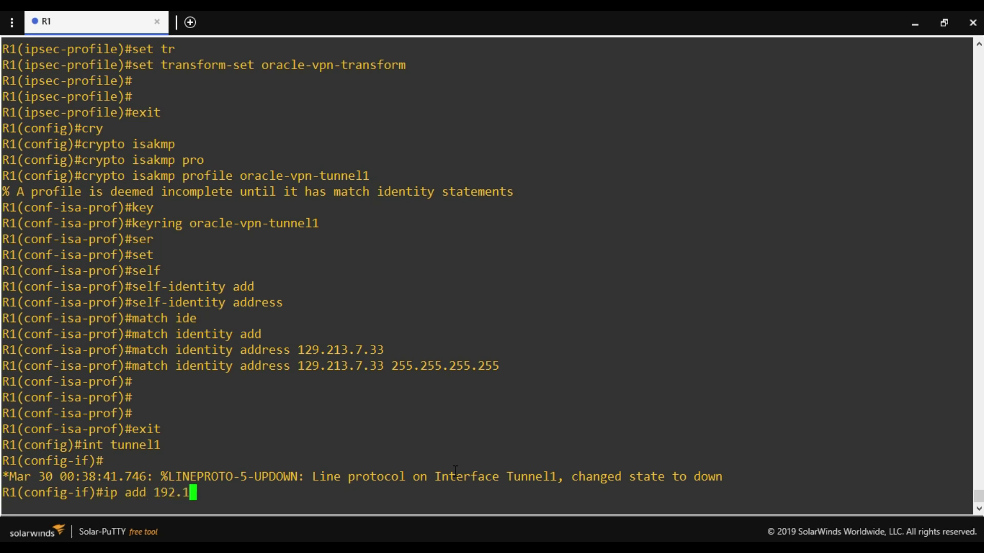
text(68.2.1 255.255.2)
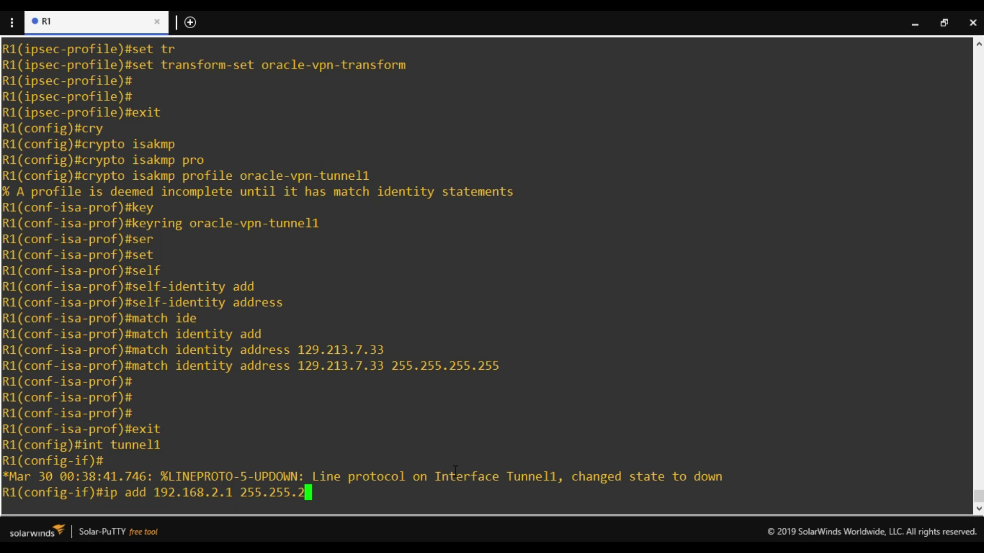
text(55.252)
key(Return)
text(tu)
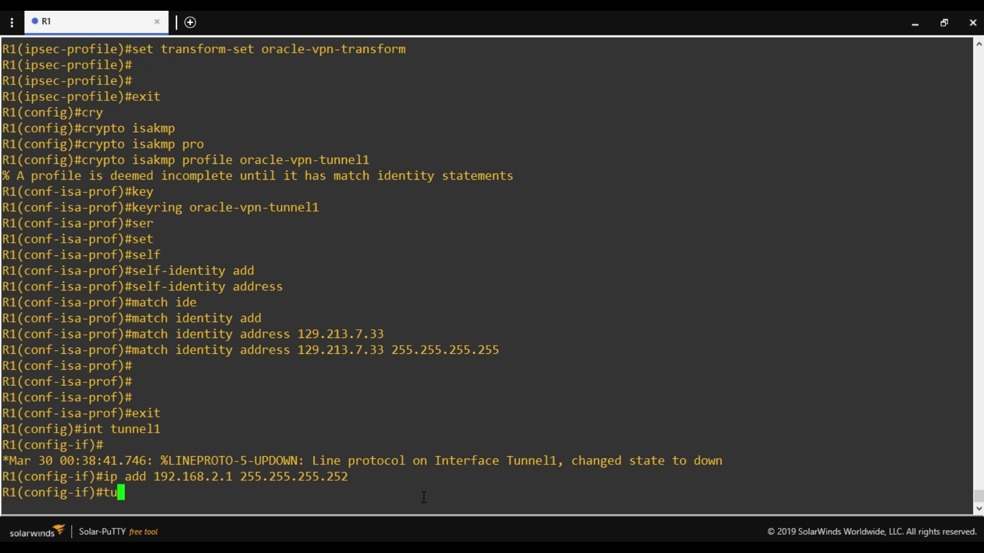
text(nnel so)
key(Tab)
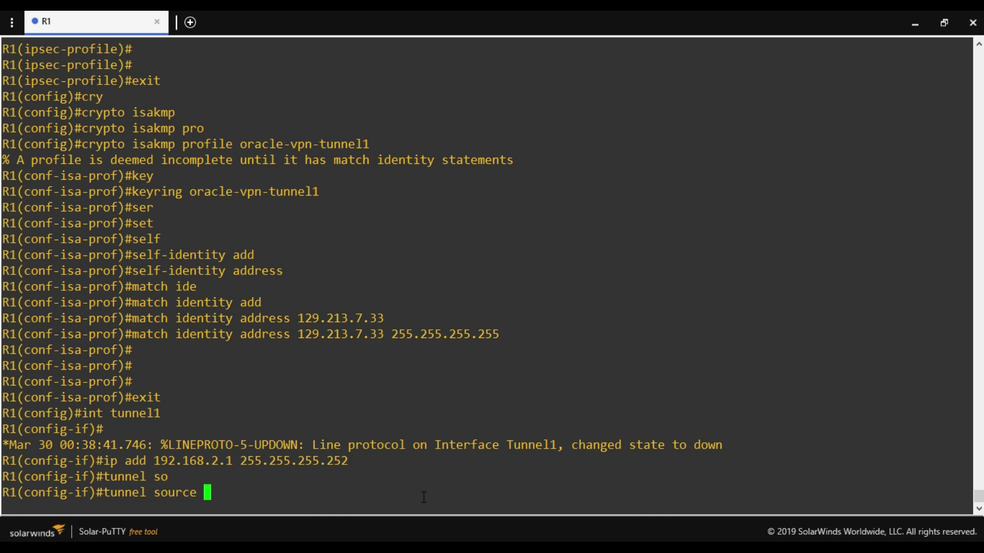
text(f0/0)
key(Return)
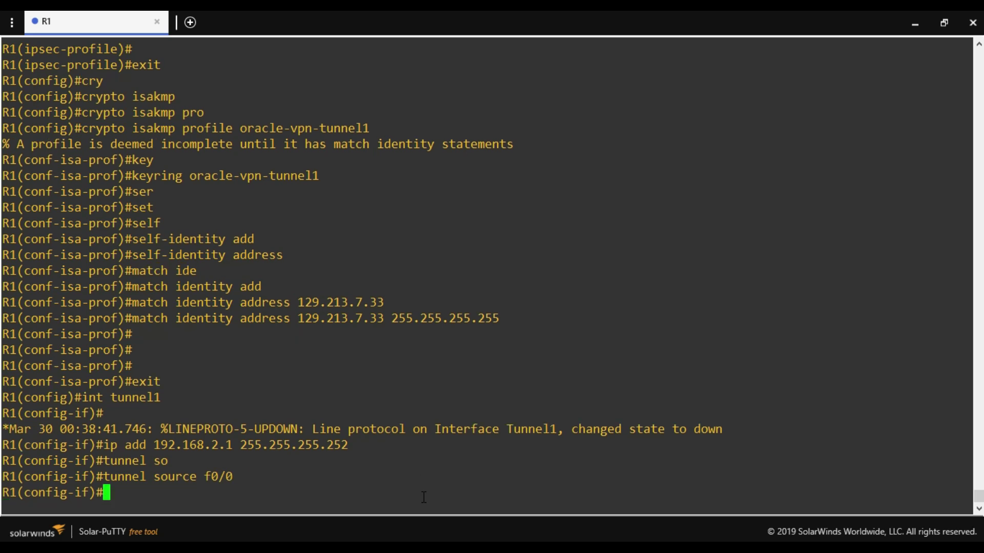
Set Tunnel1's mode to ipsec ipv4 and begin the tunnel destination command.
text(tunnel moce)
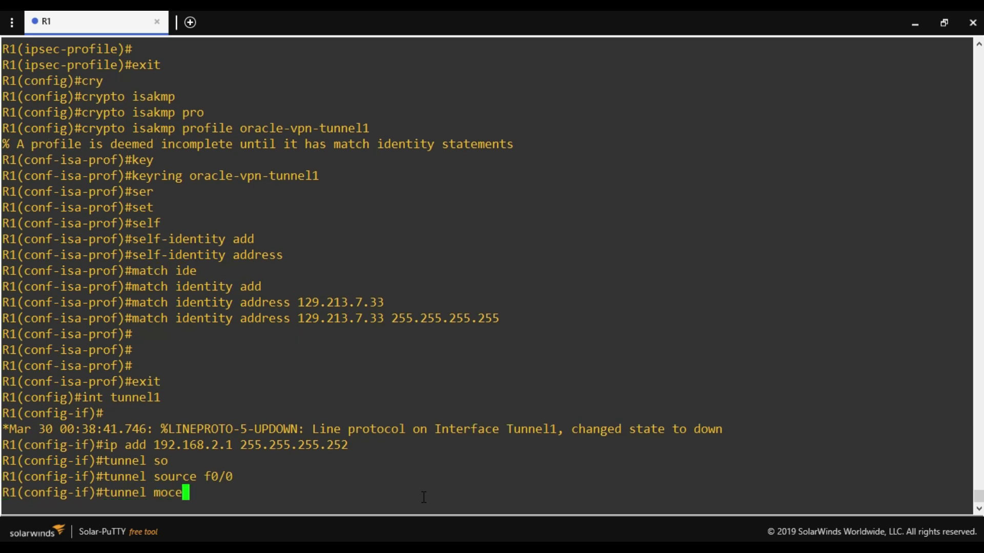
key(BackSpace)
key(BackSpace)
text(de ips)
key(Tab)
text(ipv4)
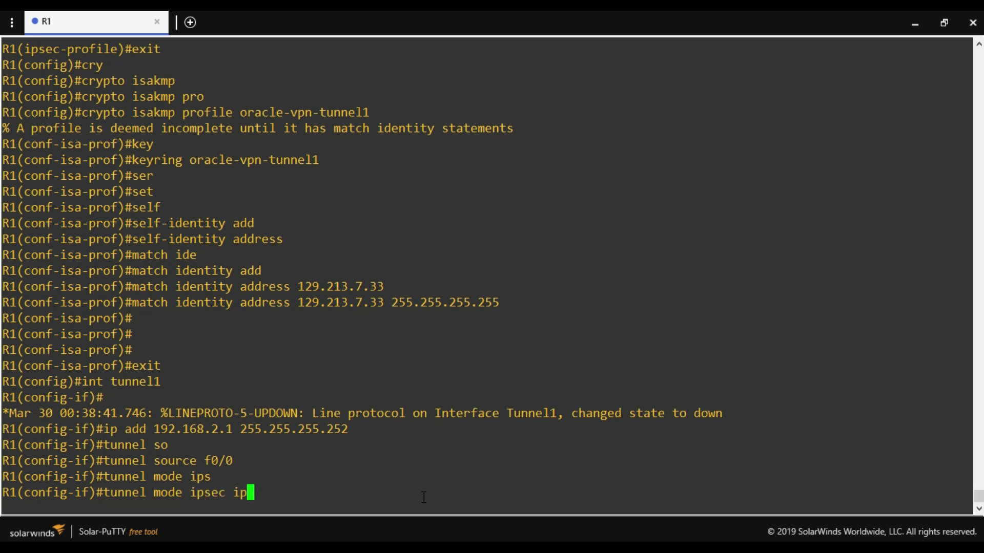
key(Return)
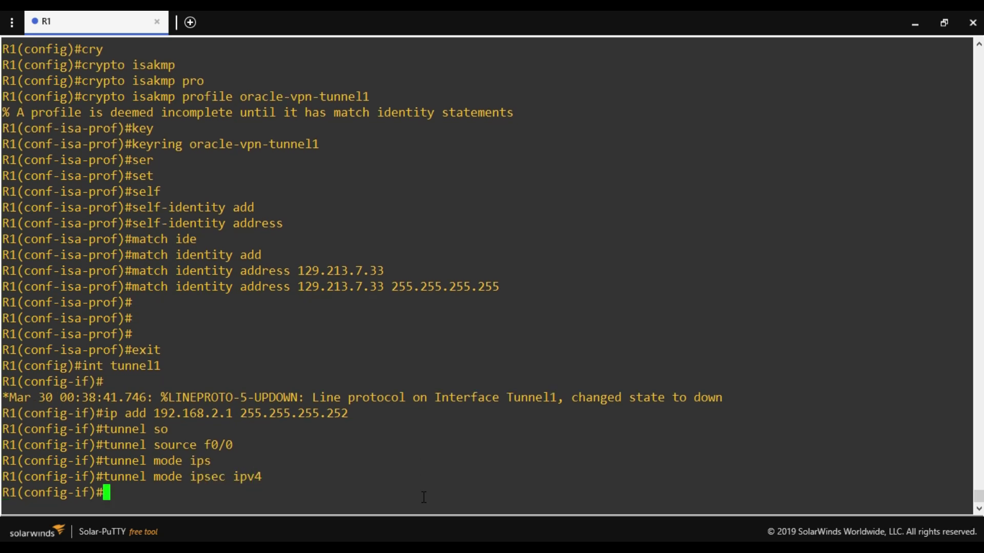
text(tunnel de)
key(Tab)
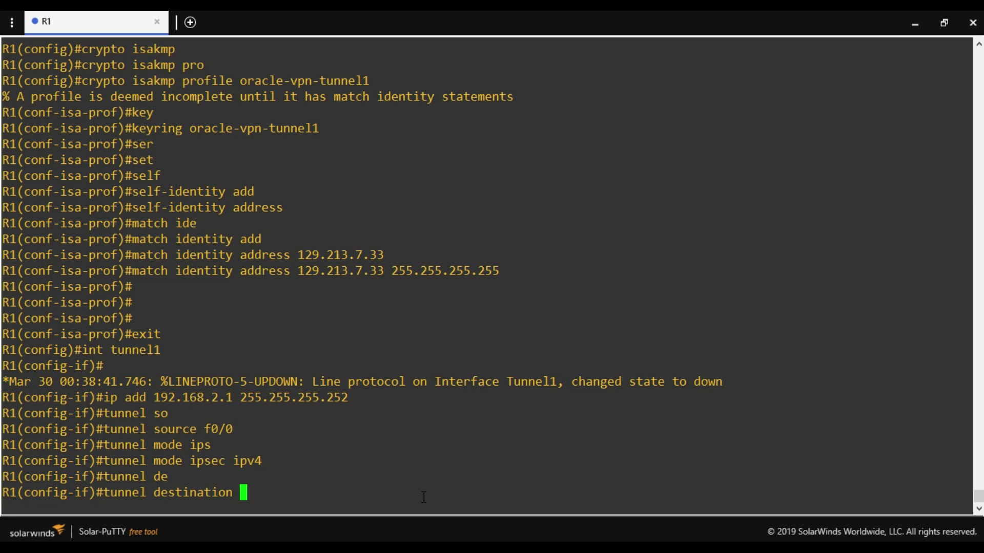
Set Tunnel1's destination to Oracle's VPN address 129.213.7.33 copied from the OCI console.
key(alt+Tab)
double_click(731, 449)
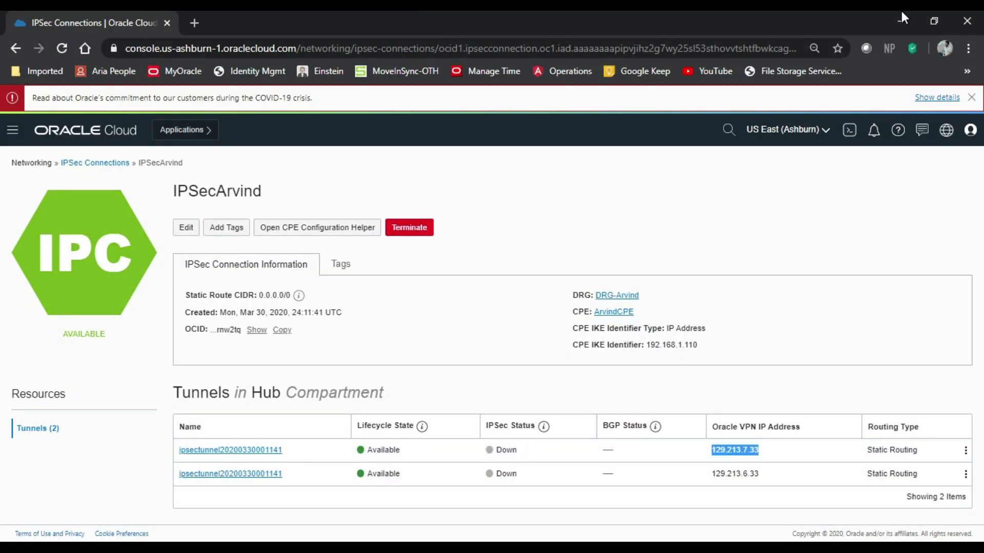
key(alt+Tab)
right_click(573, 427)
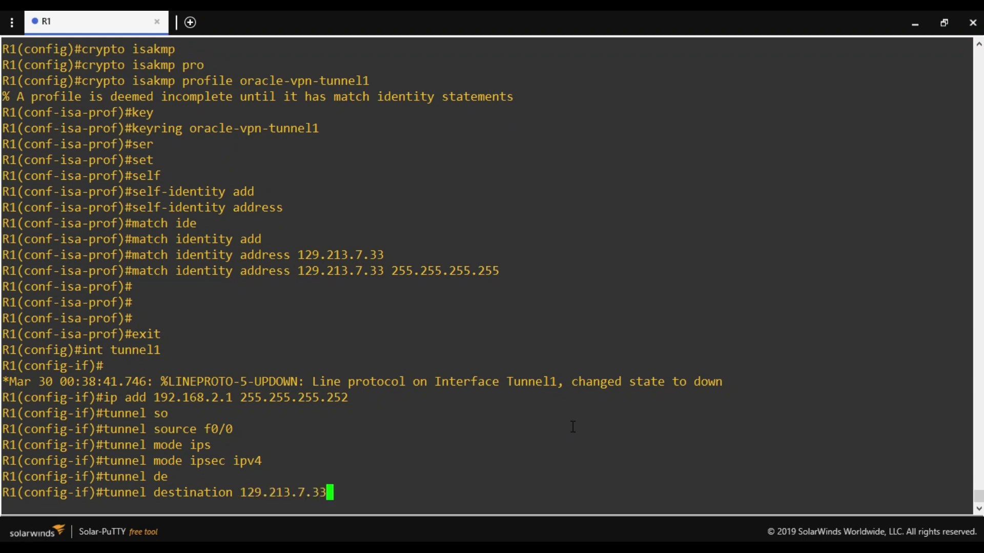
key(Return)
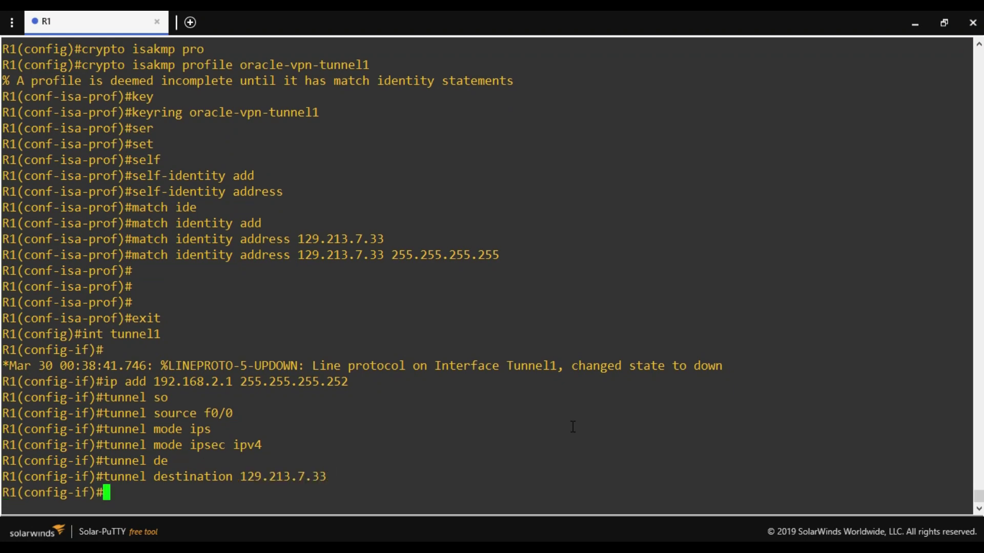
Protect Tunnel1 with IPsec profile oracle-vpn and exit interface configuration.
text(tunnel pro)
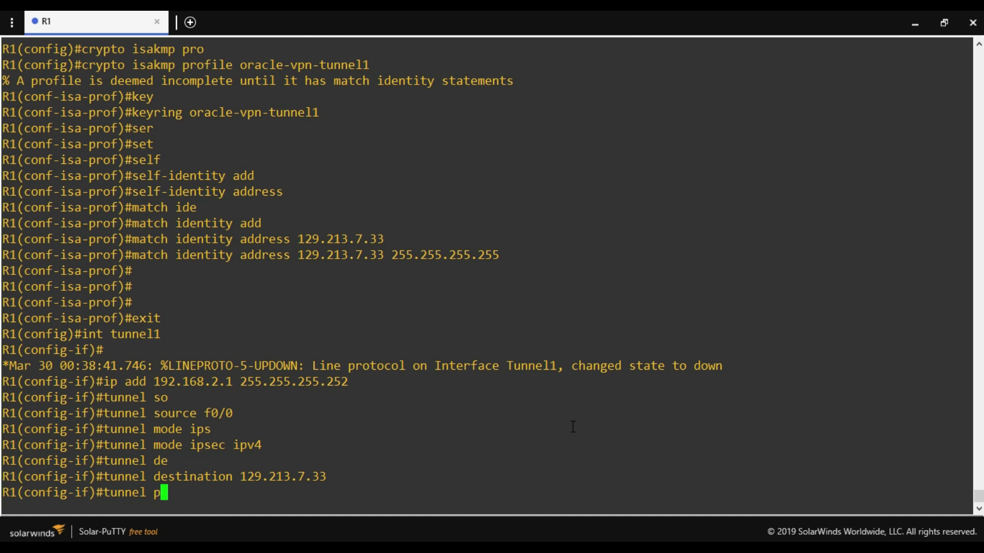
key(Tab)
text(ipse)
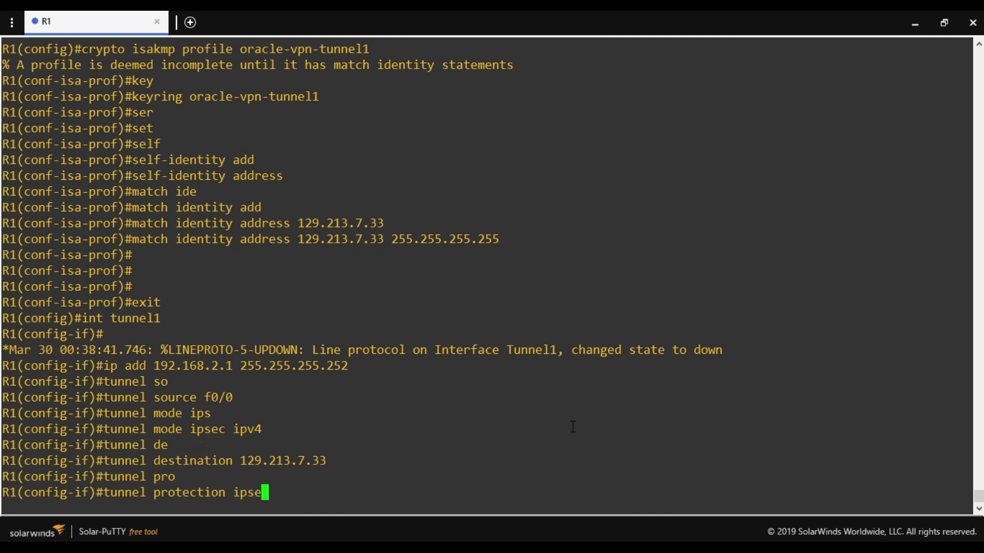
key(Tab)
text(pro)
key(Tab)
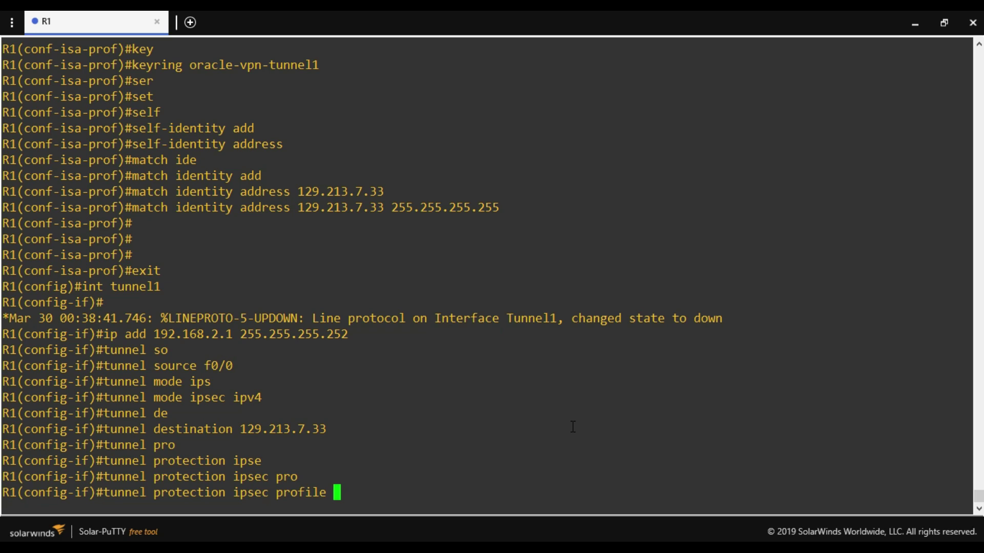
text(oracle-vpn)
key(Return)
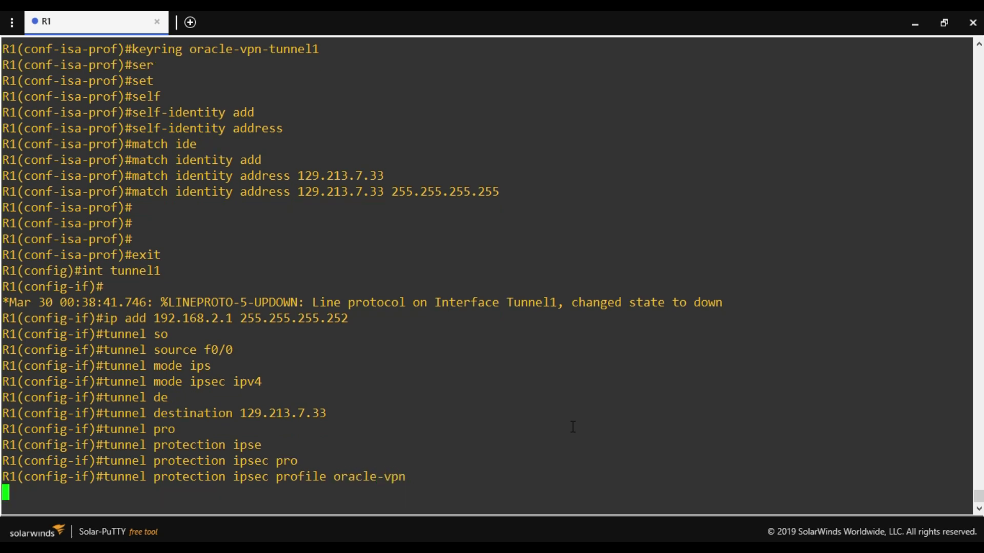
text(exit)
key(Return)
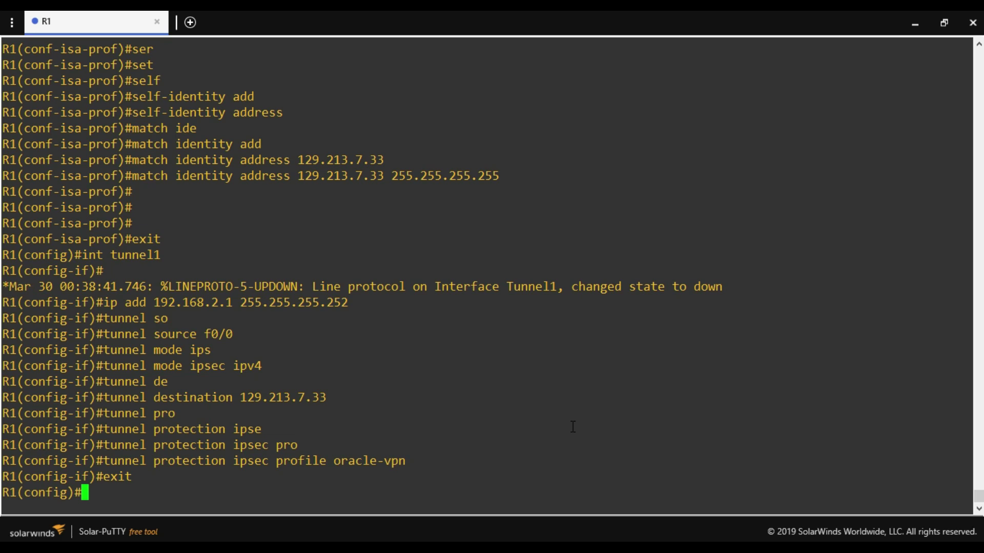
key(Return)
key(Return)
key(Return)
key(Return)
key(Return)
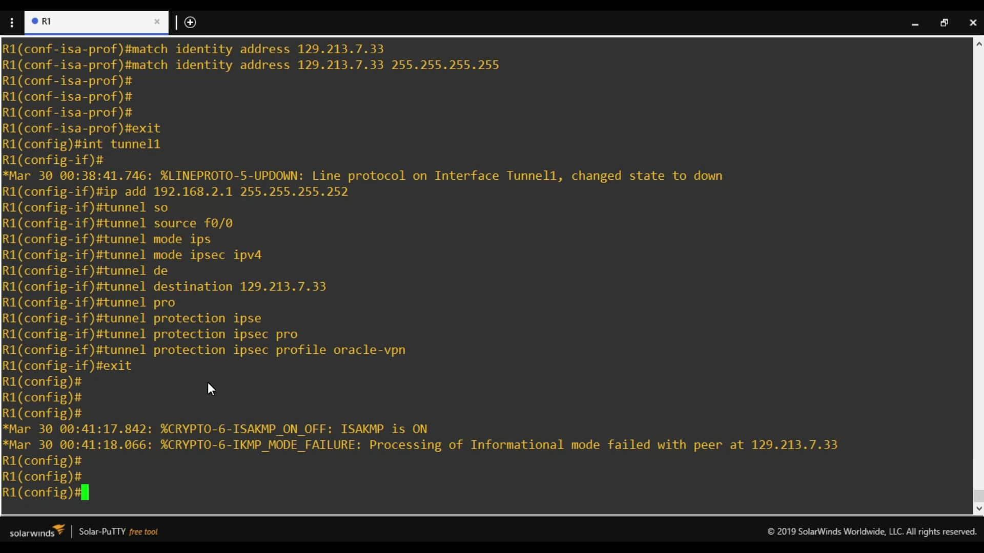
Add static route 10.0.0.0 255.255.0.0 via tunnel1 and exit configuration mode.
text(ip route)
key(BackSpace)
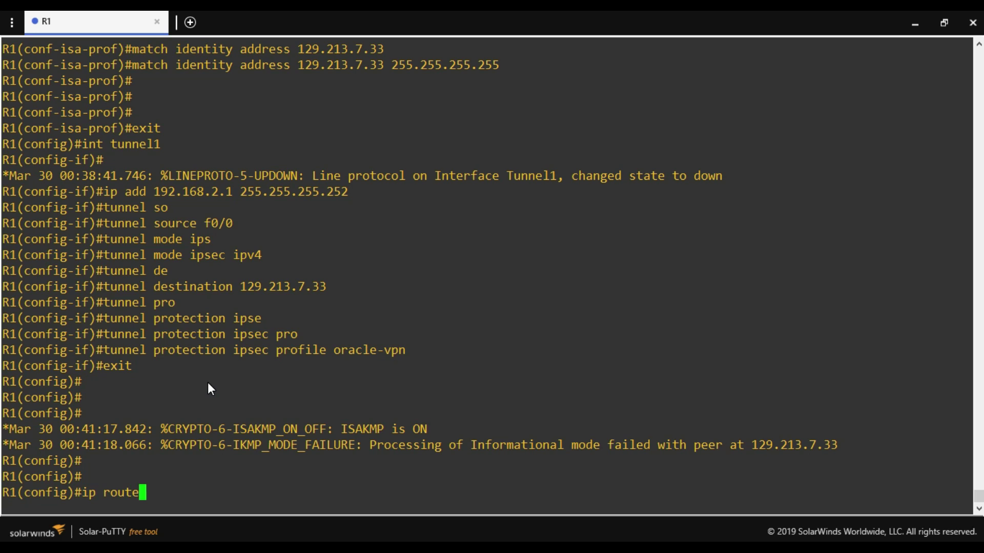
text(10.0.0.0 255.255.)
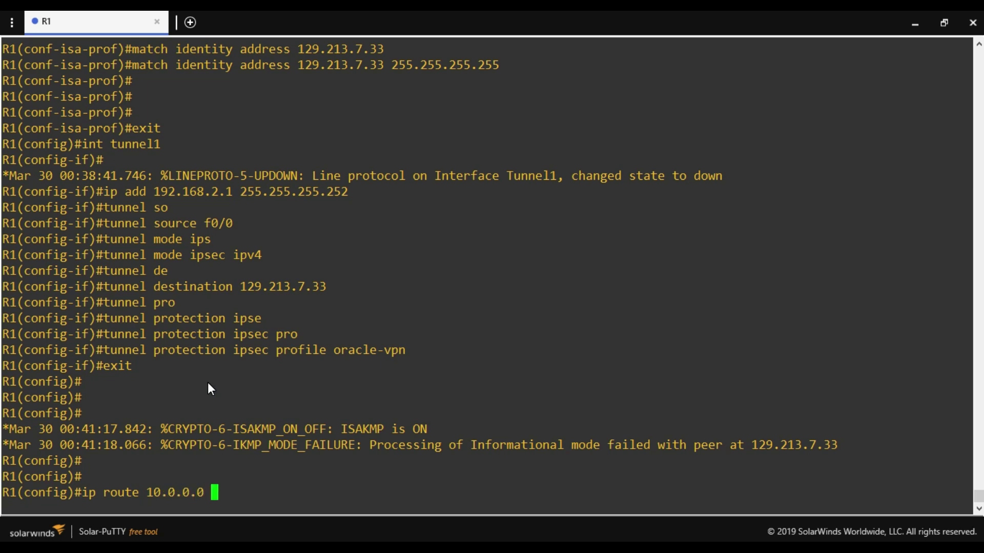
text(0.0 )
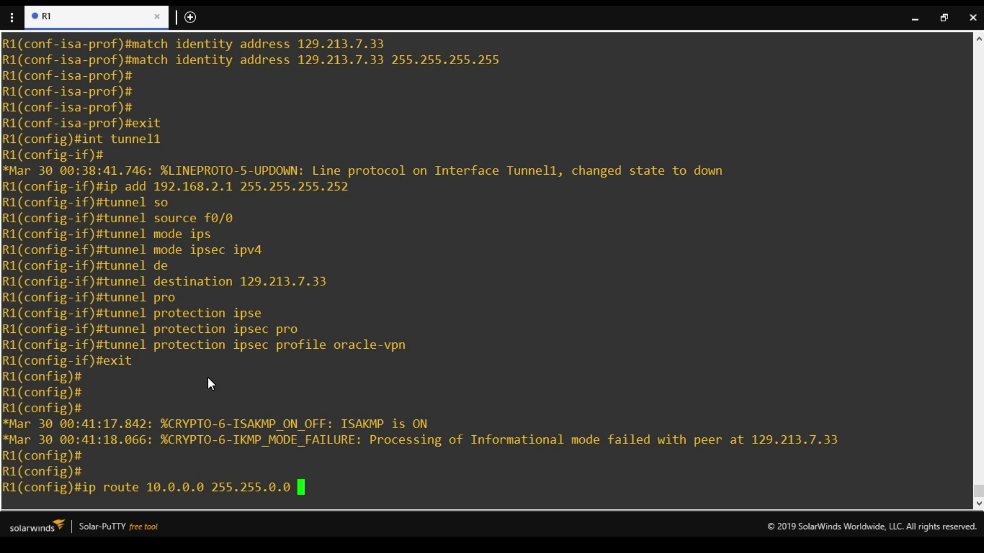
text(tunnel1)
key(Return)
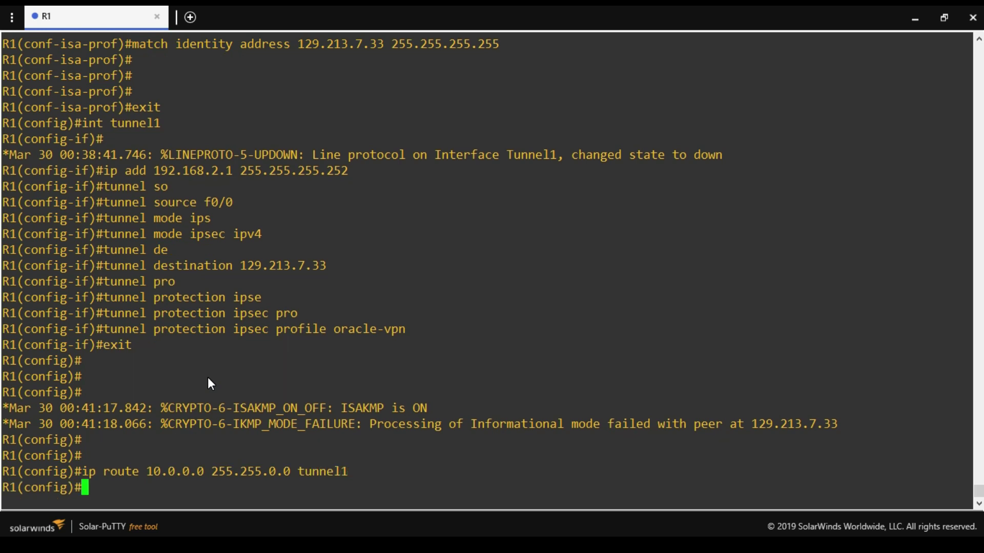
text(exit)
key(Return)
key(Return)
key(Return)
key(Return)
key(Return)
key(Return)
key(Return)
key(Return)
key(Return)
key(Return)
key(Return)
key(Return)
key(Return)
key(Return)
key(Return)
key(Return)
key(Return)
key(Return)
key(Return)
key(Return)
key(Return)
key(Return)
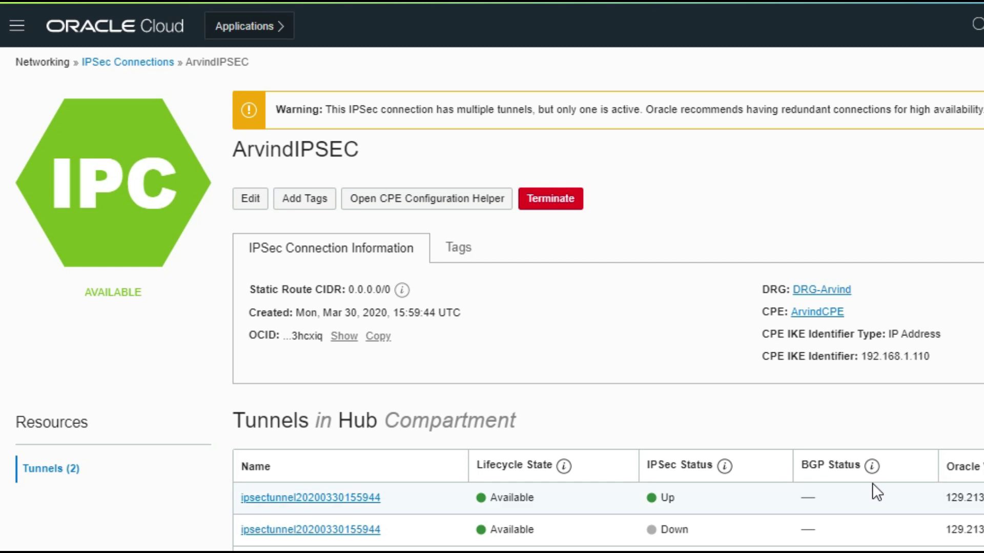
double_click(971, 498)
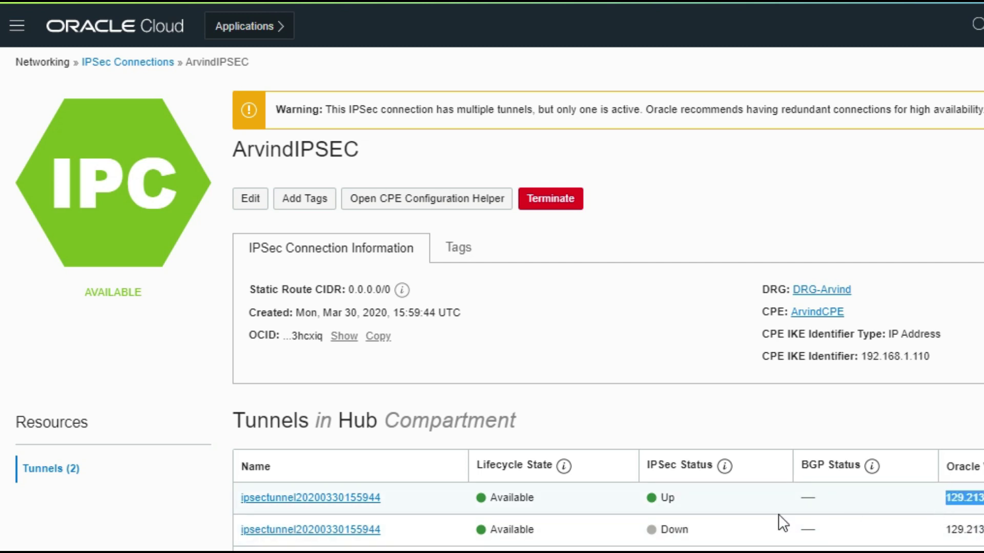
drag(695, 500, 648, 497)
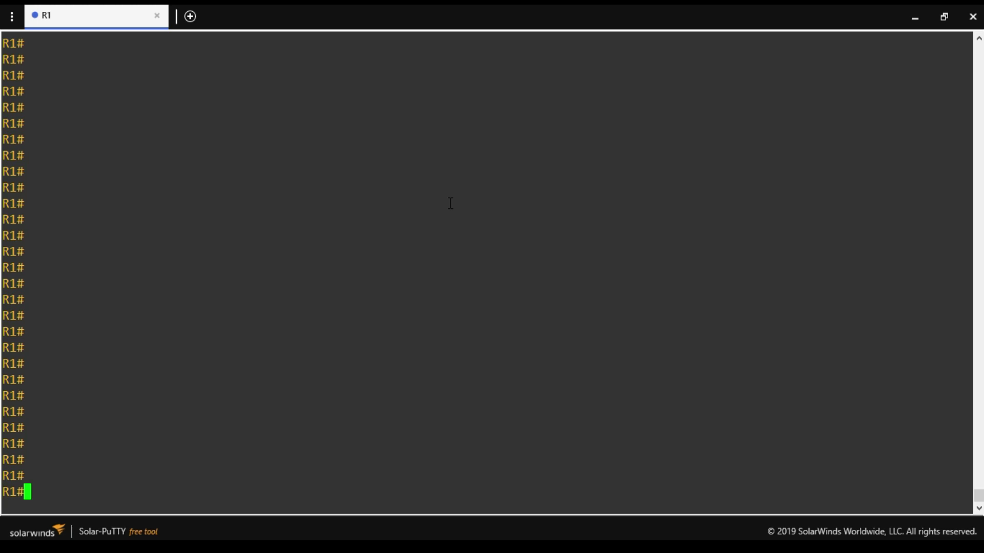
Run 'show crypto isakmp sa' and highlight peer 129.213.6.36's QM_IDLE state.
text(sh r)
text(r)
key(Tab)
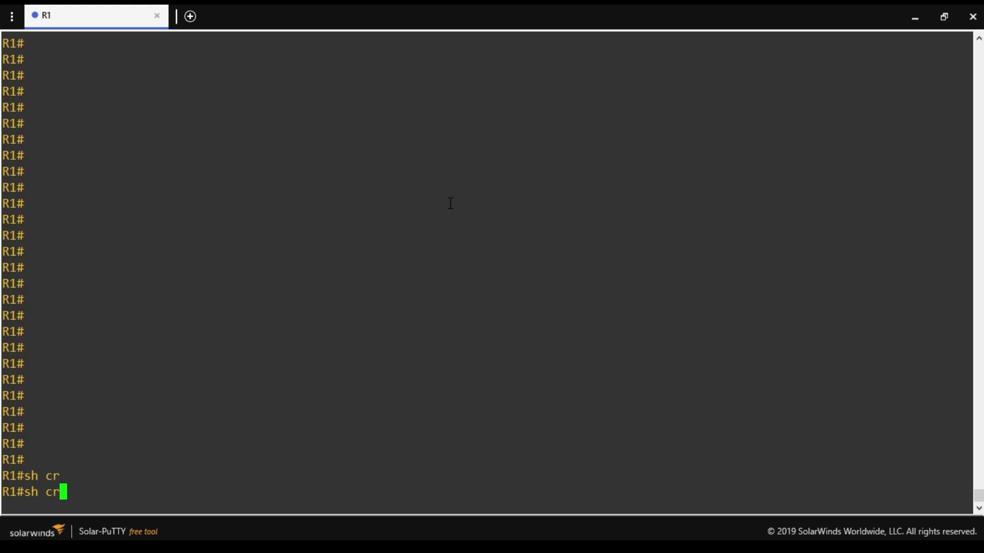
text(y)
key(Tab)
text(is)
key(Tab)
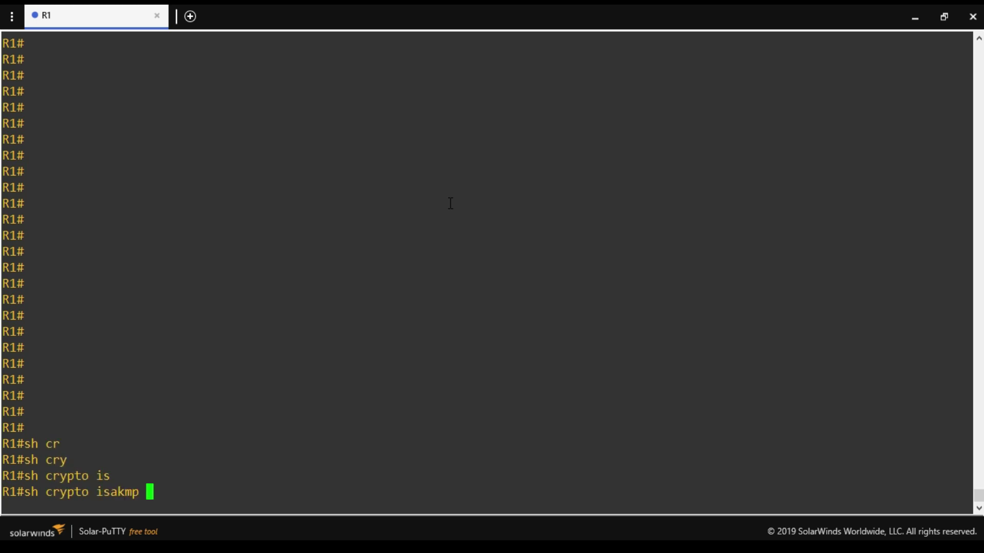
text(sa)
key(Return)
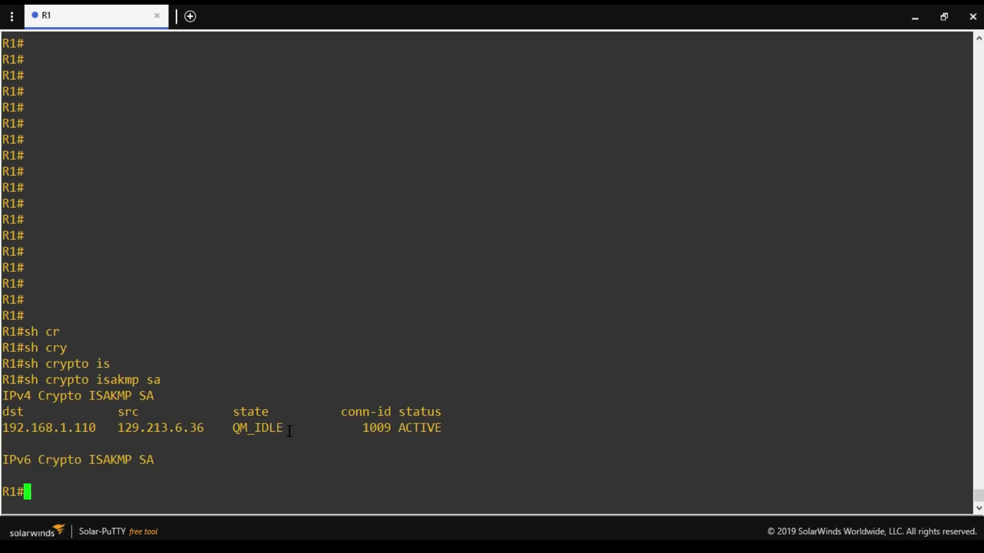
drag(290, 431, 234, 429)
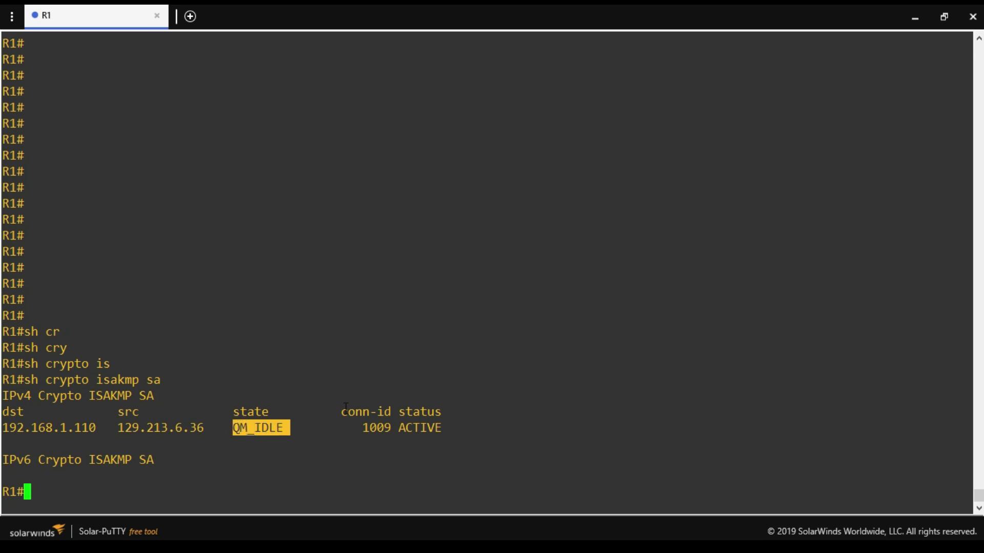
In the Word notes, highlight the QM_IDLE explanation that ISAKMP phase 1 completed successfully.
click(913, 20)
double_click(236, 428)
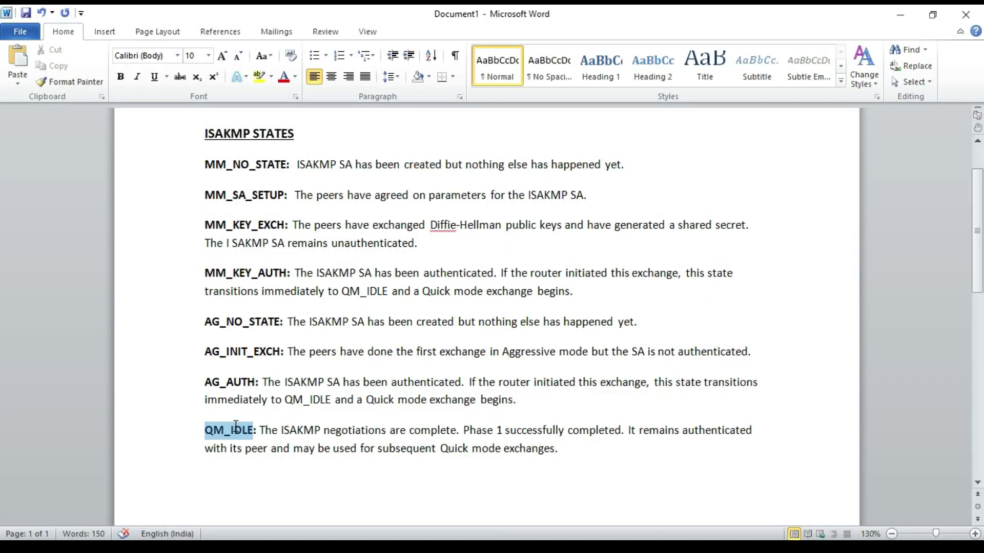
click(281, 431)
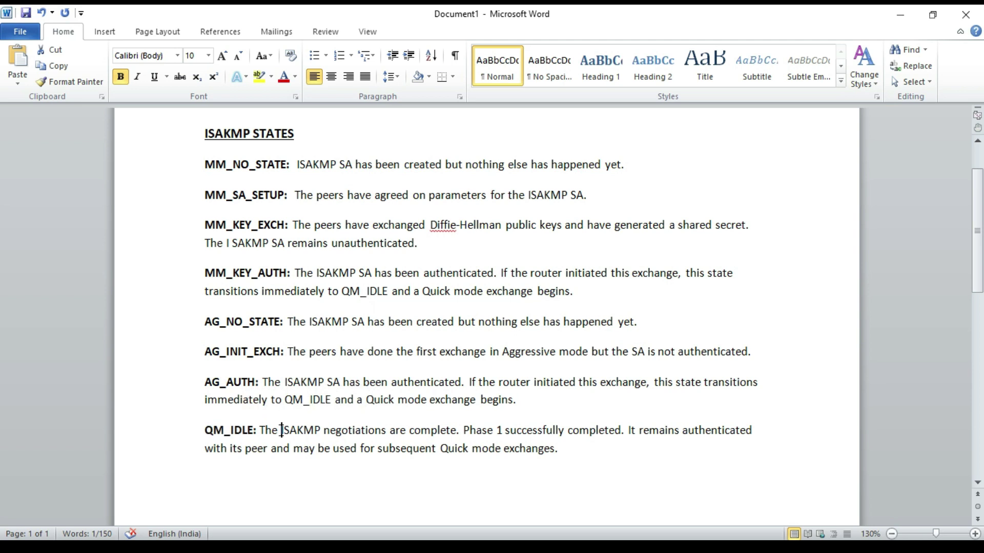
drag(280, 431, 321, 431)
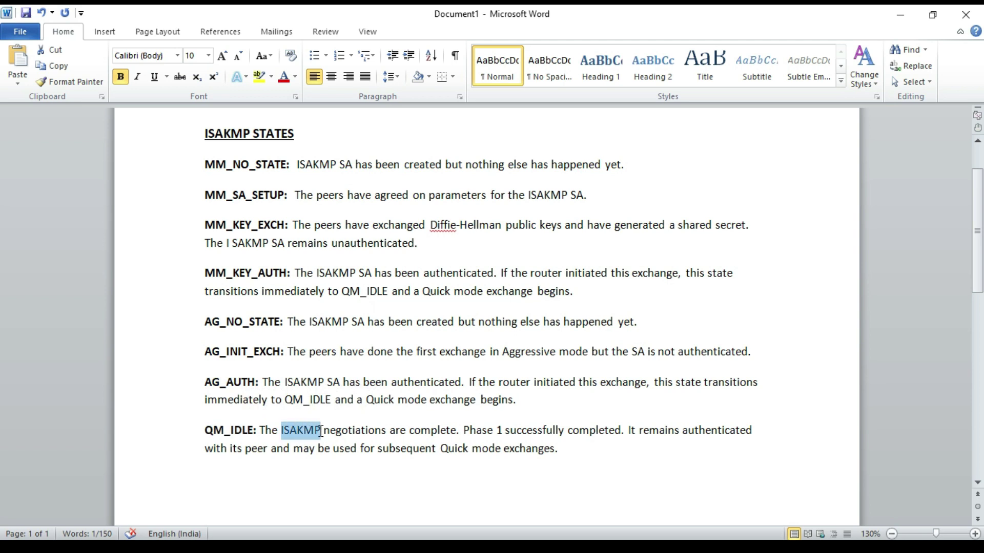
drag(497, 431, 597, 426)
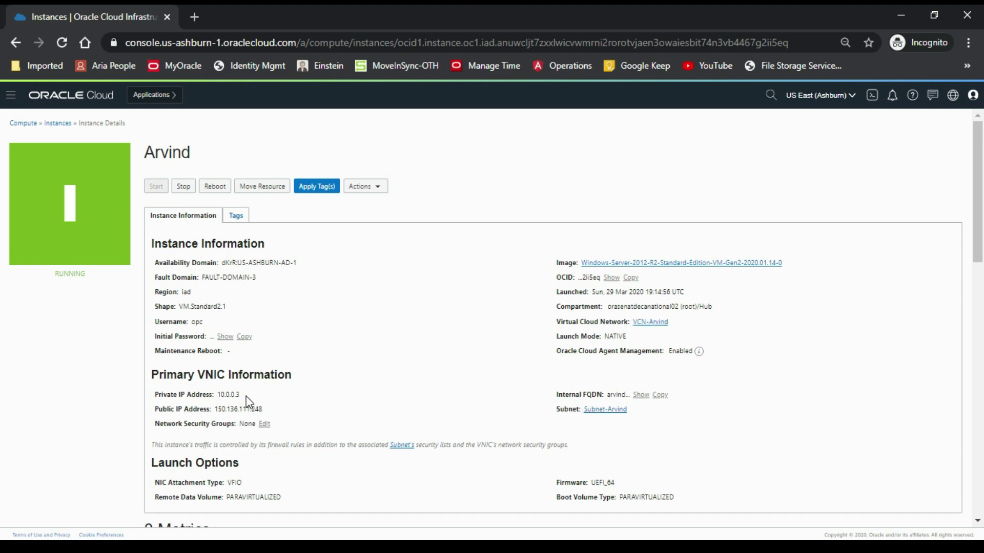
double_click(226, 395)
drag(215, 410, 262, 409)
click(202, 483)
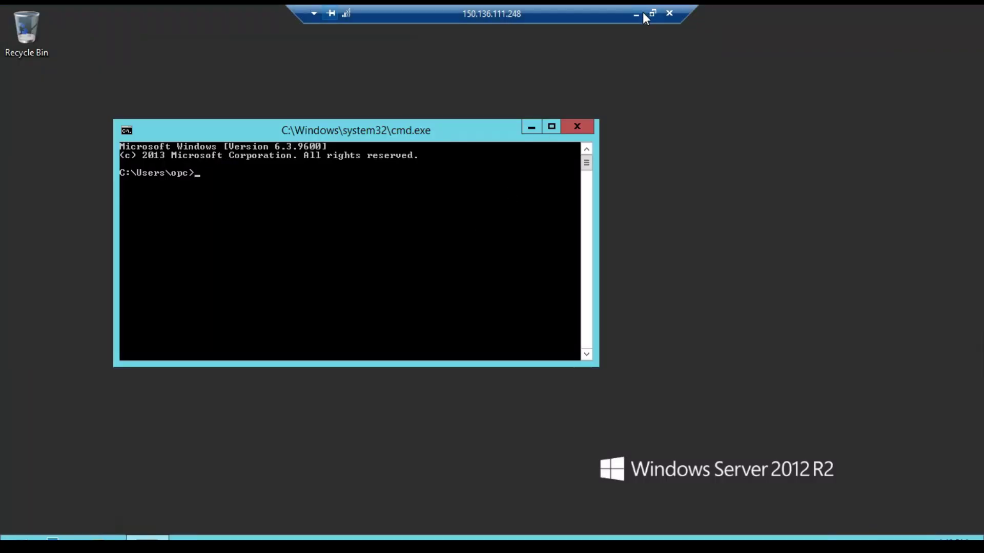
click(636, 14)
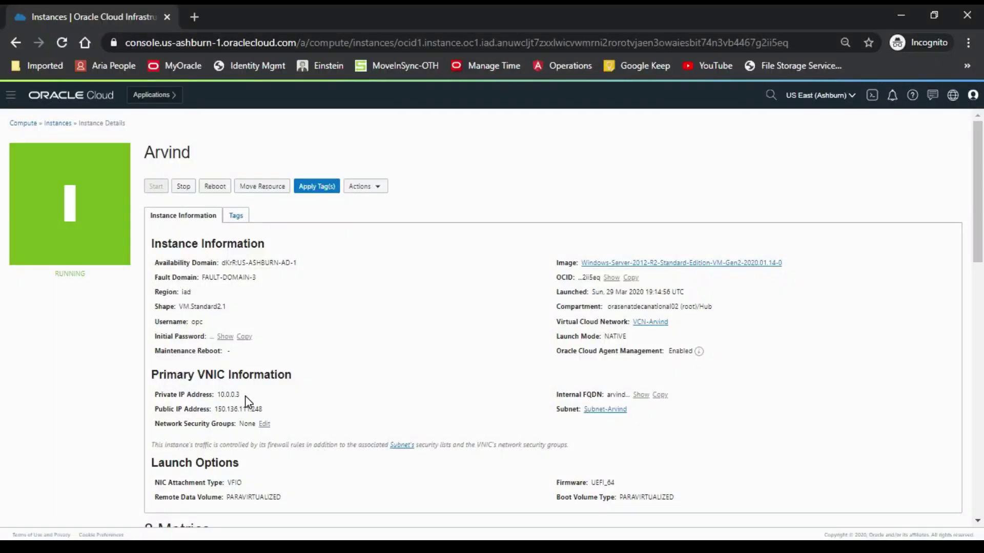
drag(245, 395, 216, 395)
Run 'ping 10.0.0.3 repeat 10' on R1 and highlight the 10/10 success count.
key(alt+Tab)
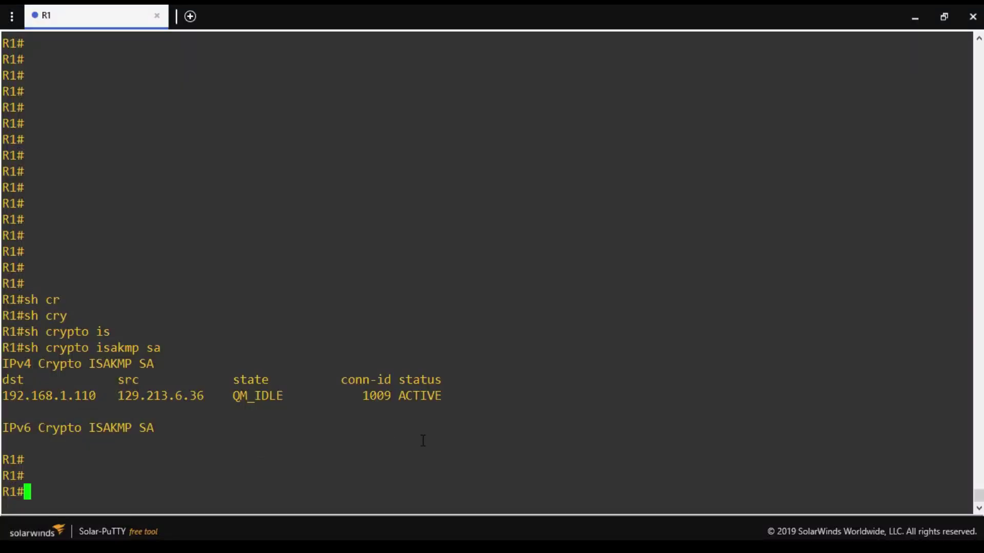
text(ping 10.0.0.0)
key(BackSpace)
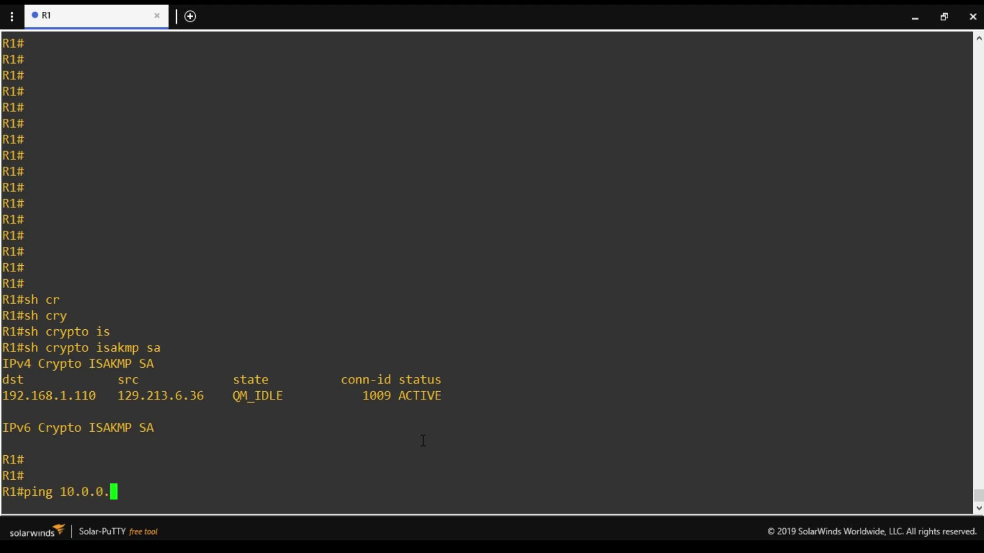
text(3re)
key(Tab)
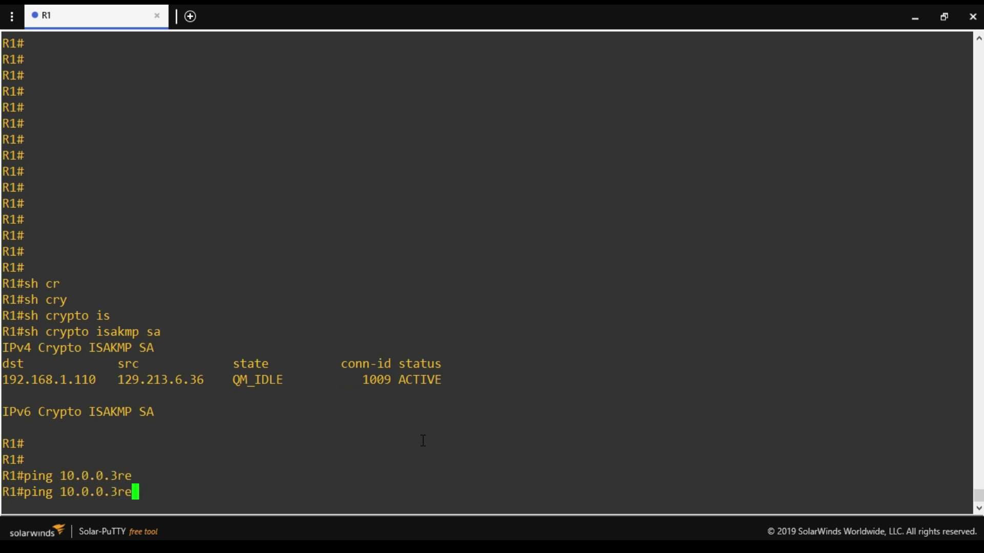
key(BackSpace)
key(BackSpace)
text(re)
key(Tab)
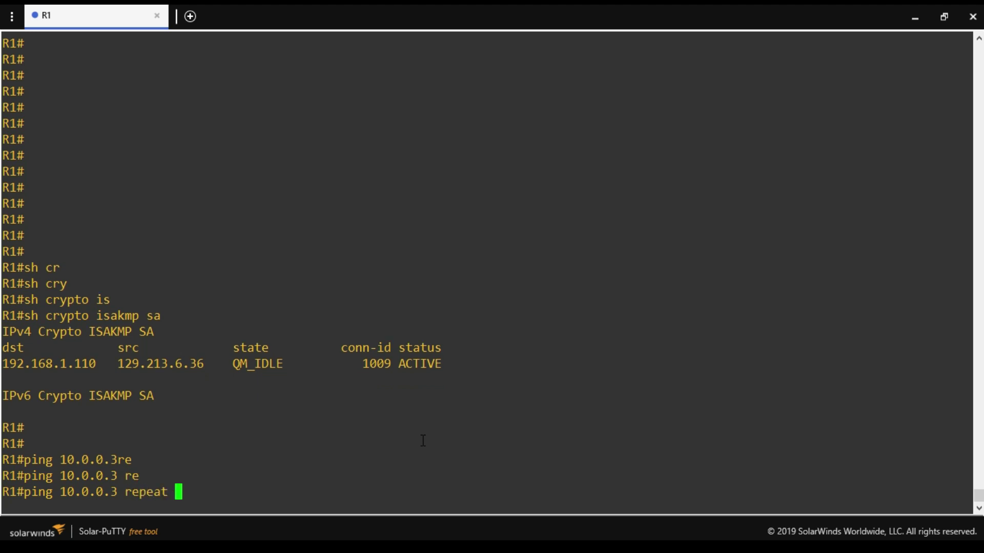
text(10)
key(Return)
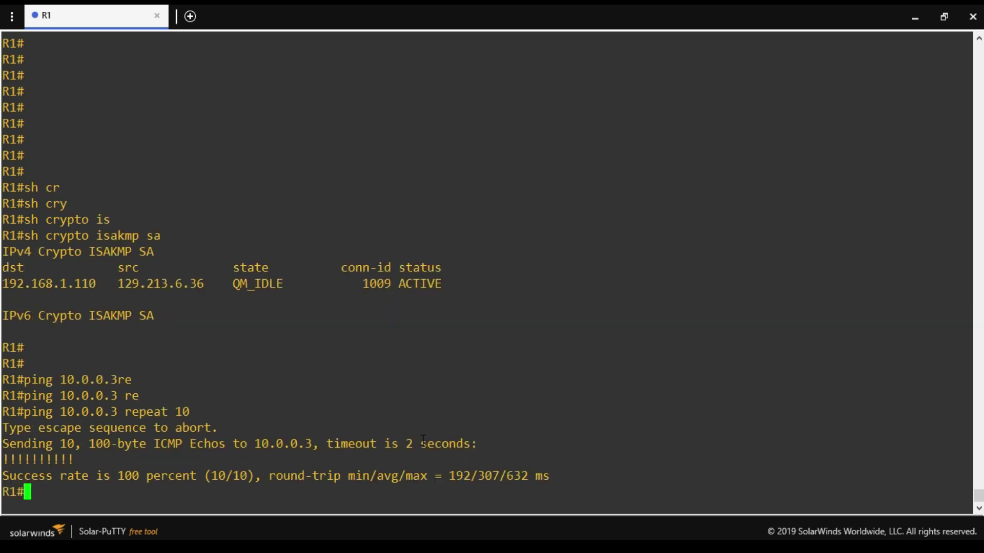
key(Return)
key(Return)
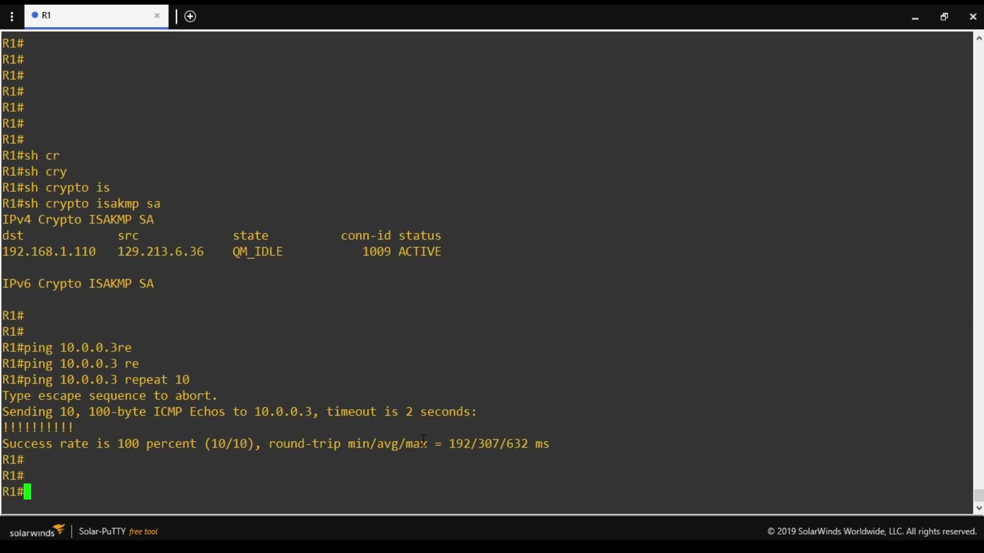
drag(212, 444, 245, 444)
click(224, 472)
Run 'show crypto ipsec sa' and highlight the 25-packet counters, ident ranges and peer port 4500.
text(sh cry)
key(Tab)
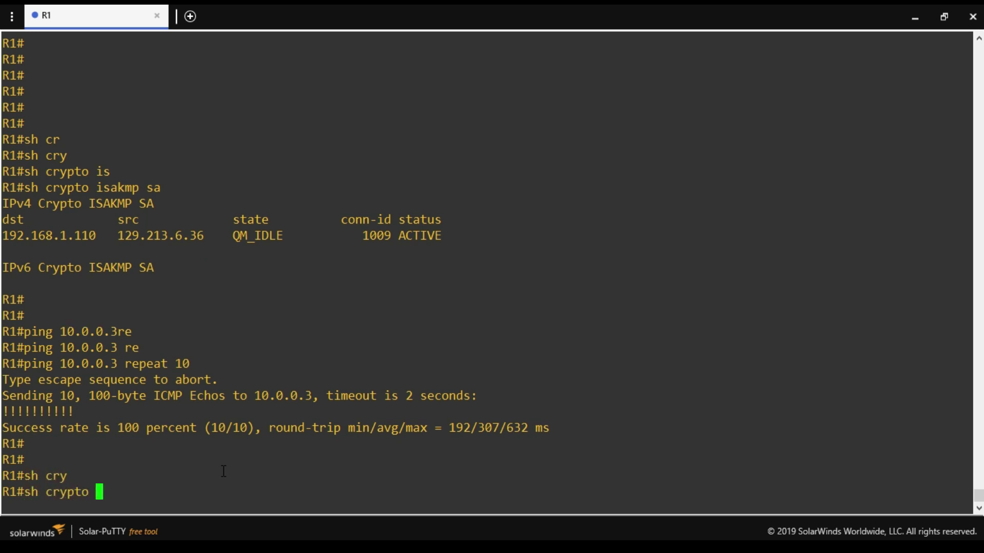
text(ips)
key(Tab)
text(sa)
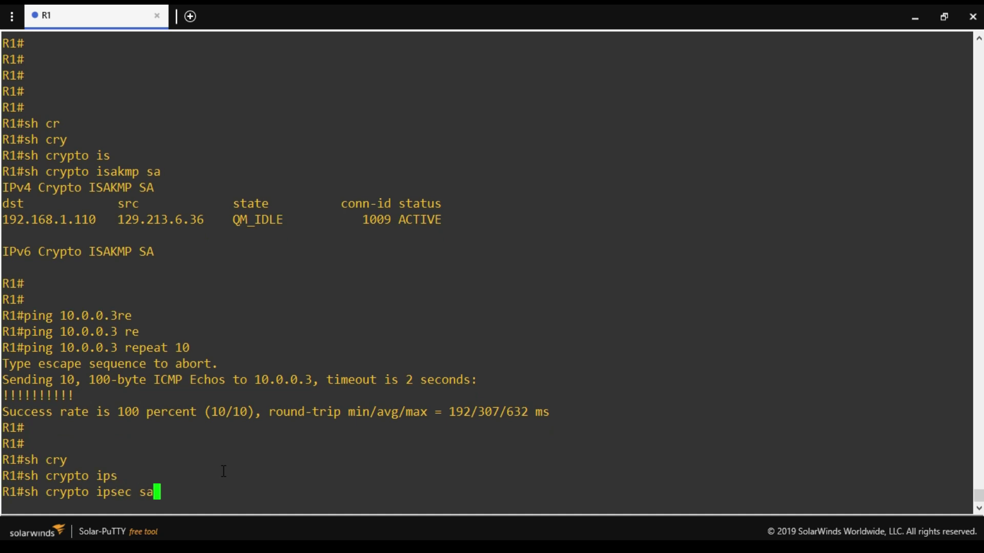
key(Return)
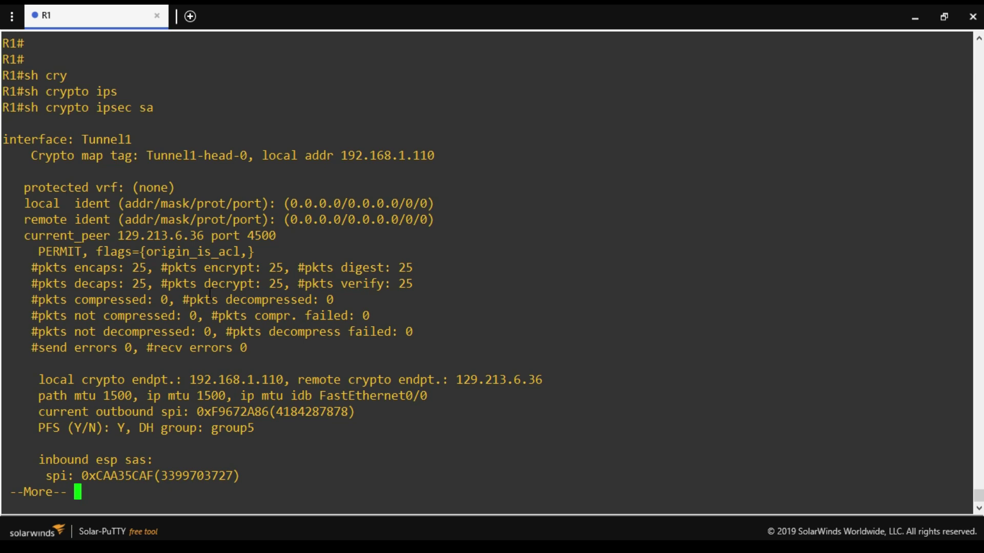
drag(198, 269, 225, 287)
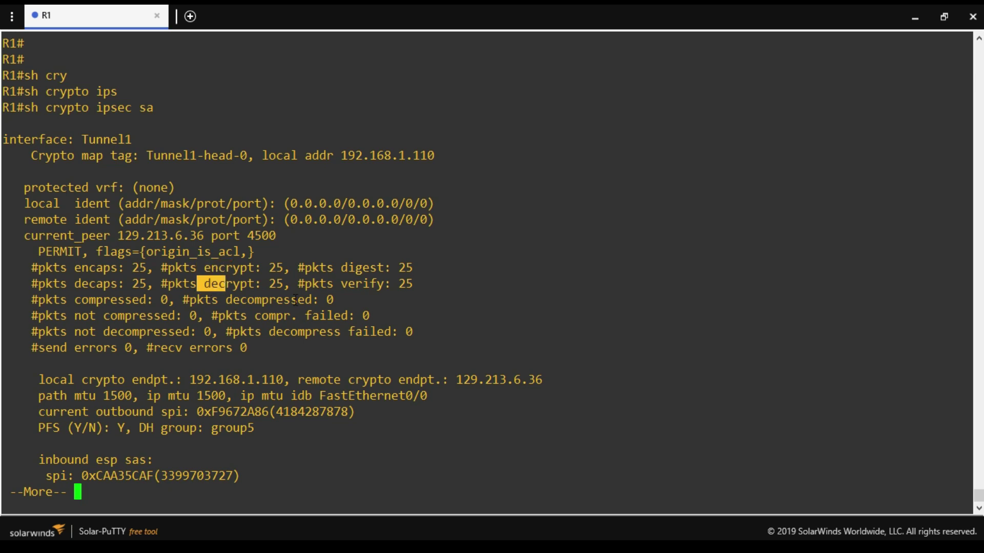
drag(313, 268, 384, 284)
drag(291, 204, 398, 221)
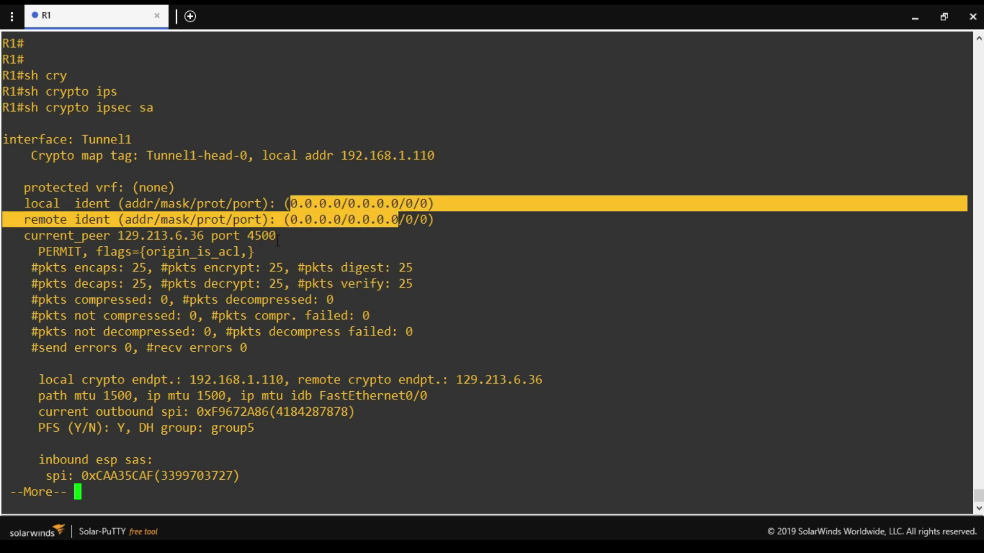
drag(278, 239, 213, 238)
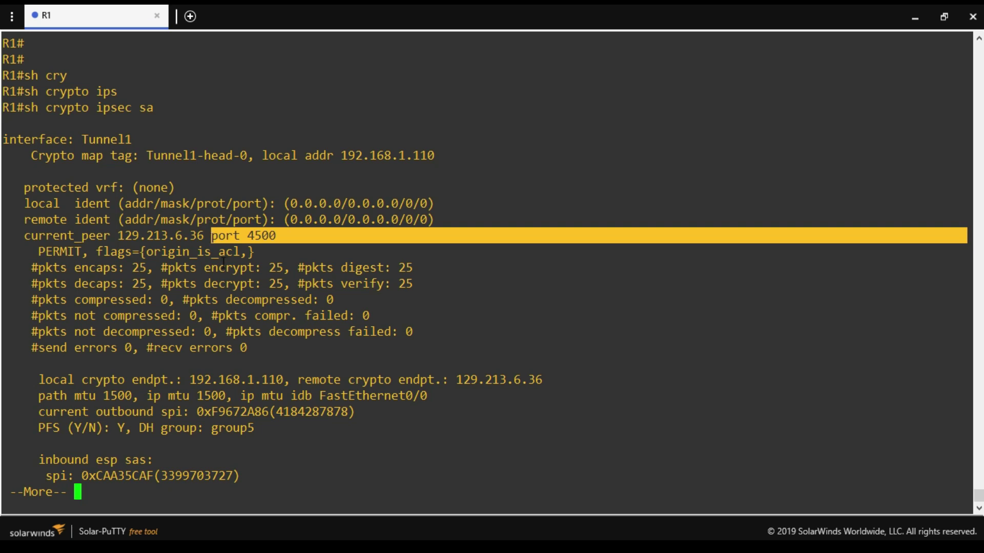
key(q)
key(Return)
key(Return)
key(Return)
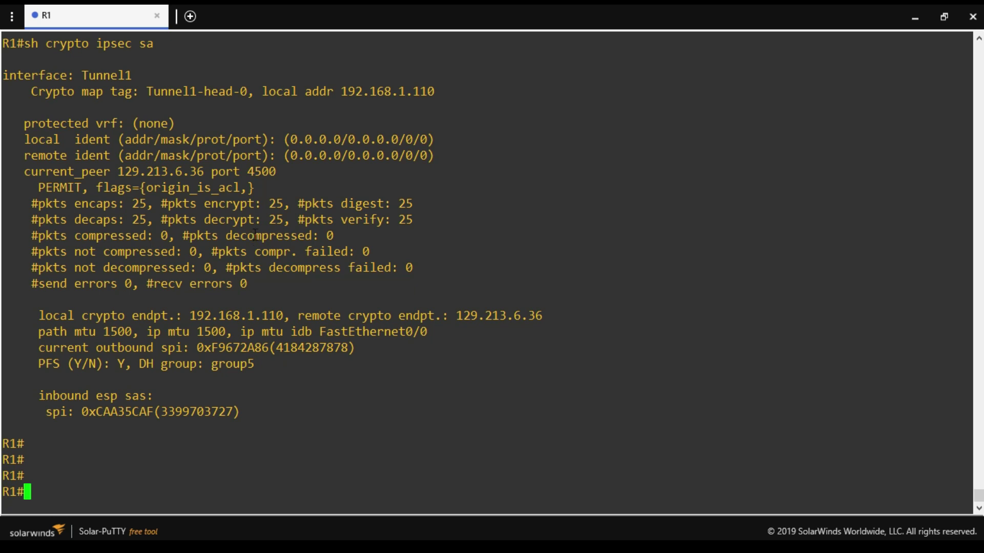
Ping 8.8.8.8 from R1, getting 80 percent (4/5) success.
drag(263, 203, 226, 193)
click(220, 419)
text(ping 8.8.8.)
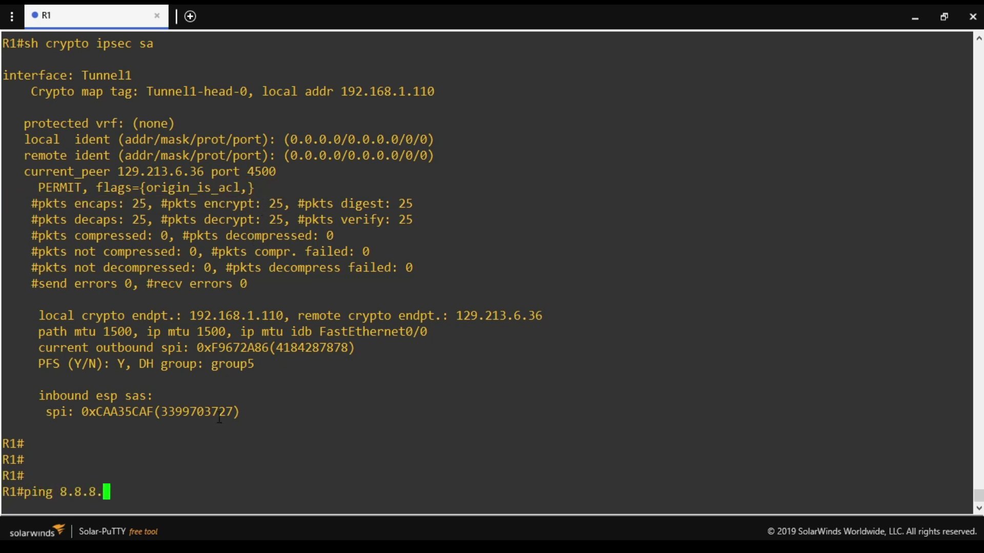
text(8)
drag(963, 493, 33, 491)
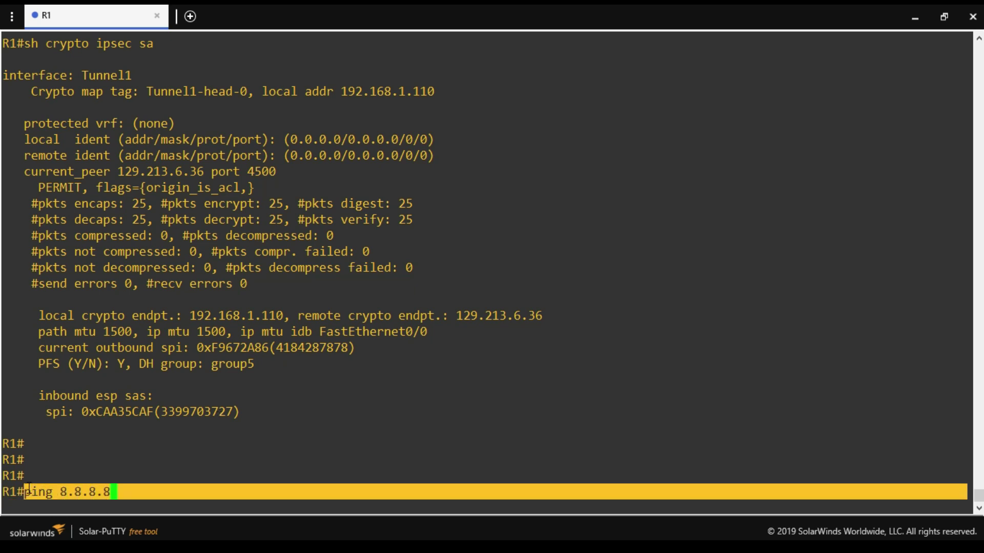
drag(283, 203, 235, 201)
click(251, 471)
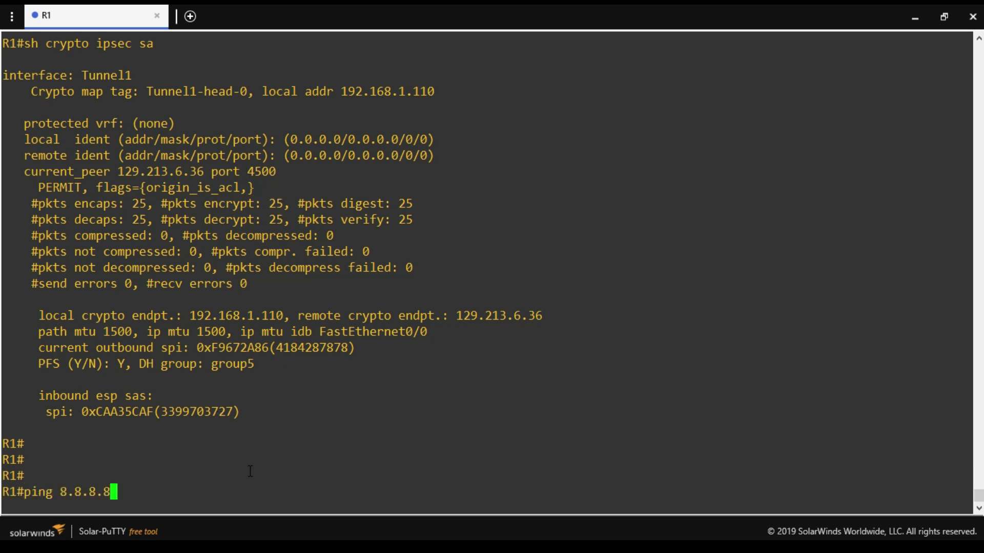
key(Return)
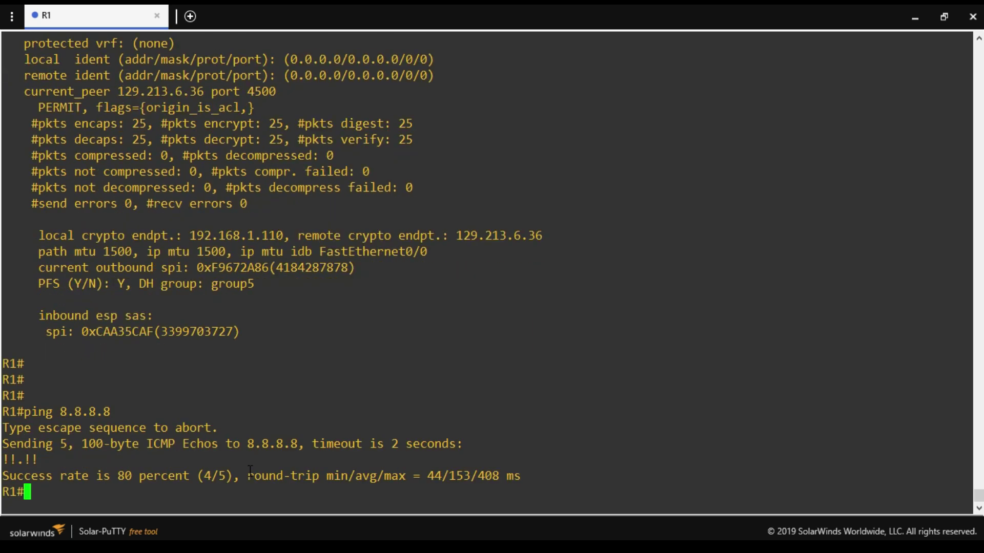
key(Return)
key(Return)
Rerun 'sh crypto ipsec sa' and confirm the encrypt count is still 25.
key(Up)
key(Up)
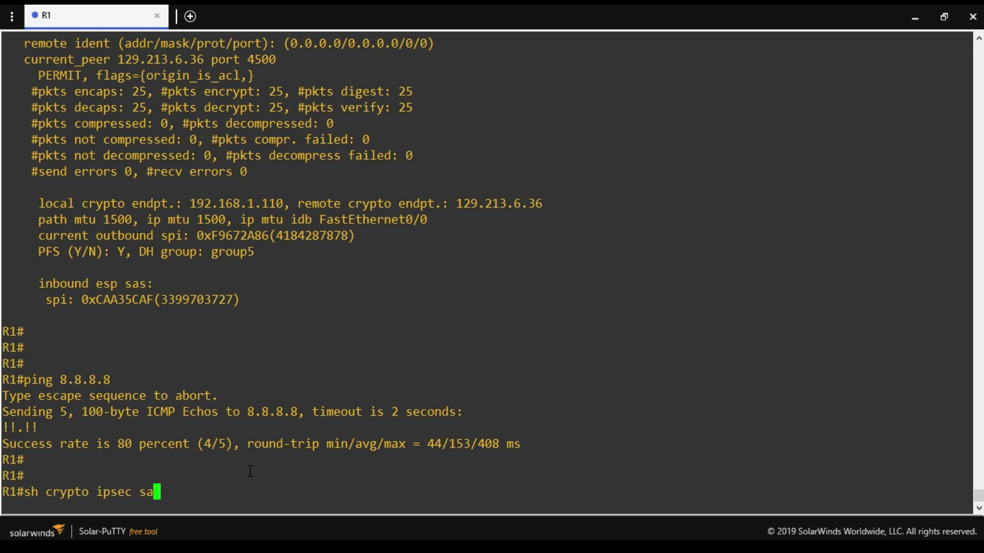
key(Return)
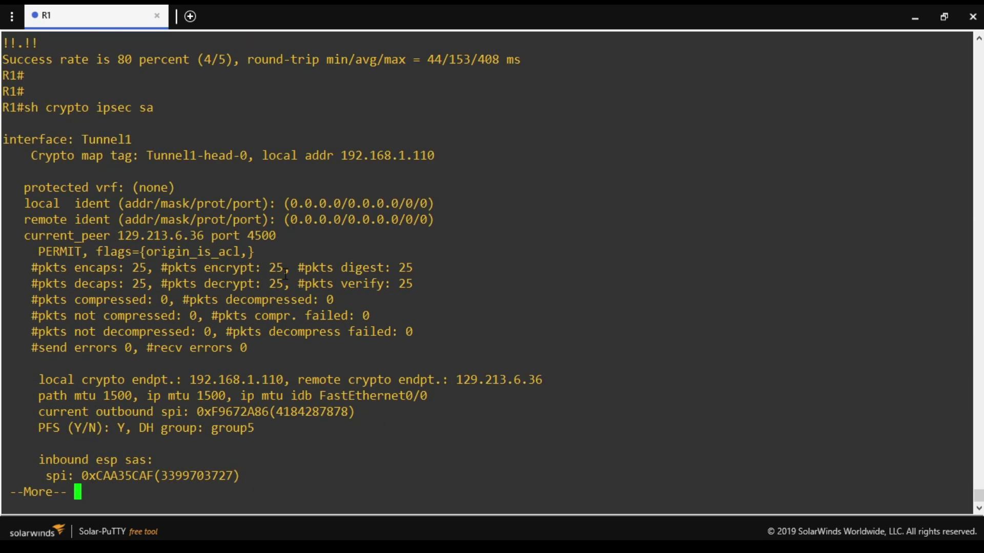
drag(293, 268, 226, 268)
click(294, 398)
Exit the pager and ping 10.0.0.3 from R1 with 5/5 success.
key(q)
key(Return)
key(Return)
text(ping )
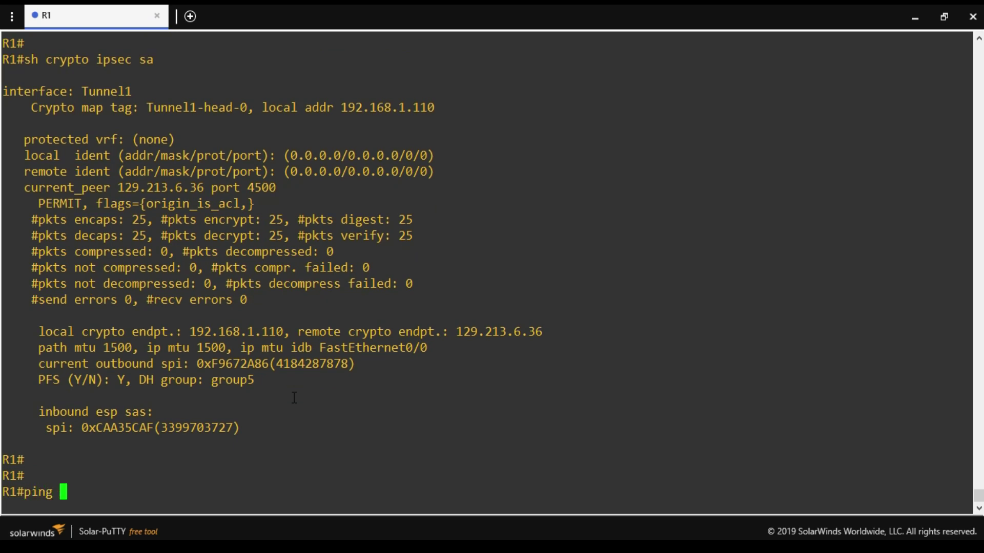
text(10.0.0.3)
key(Return)
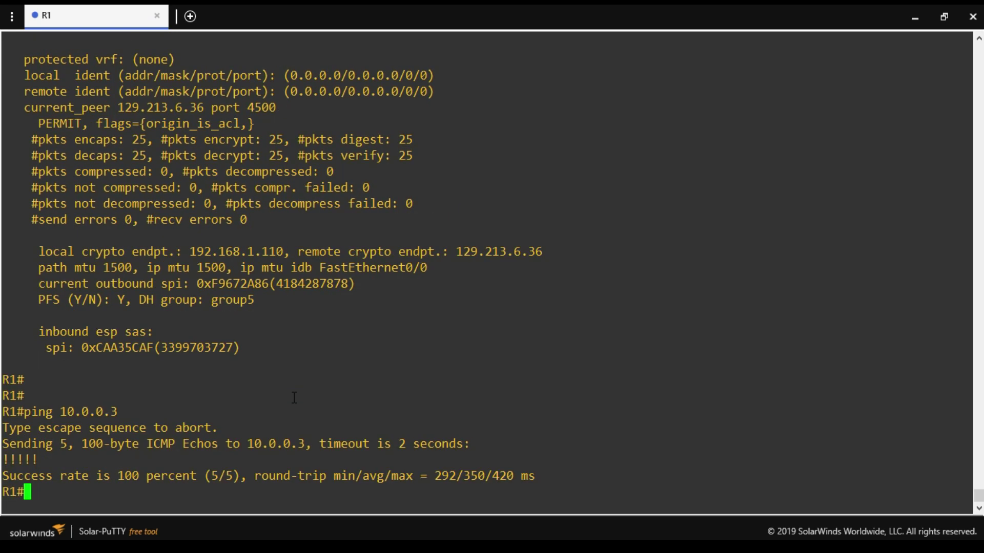
key(Return)
key(Return)
scroll(333, 354, up, 5)
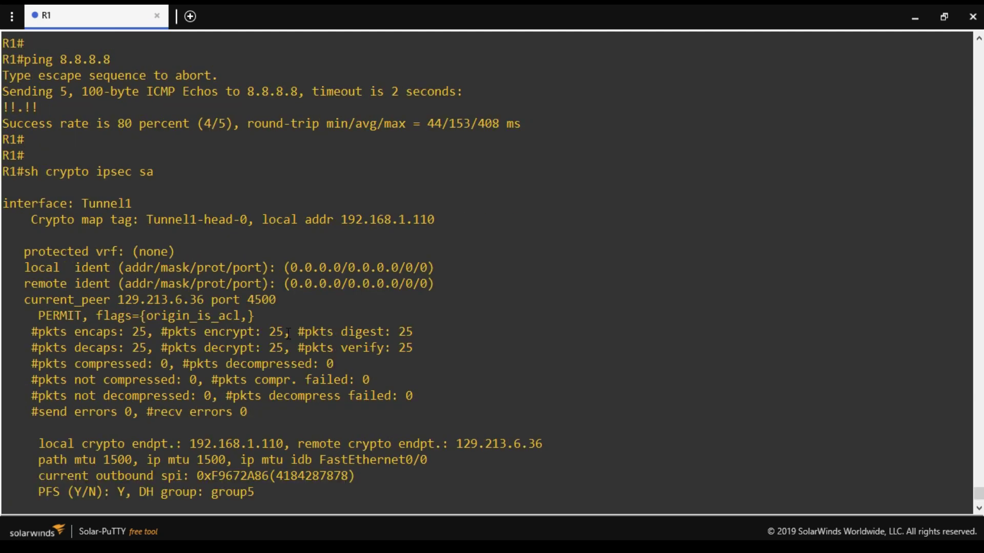
drag(290, 333, 225, 333)
scroll(332, 311, down, 5)
Run 'sh crypto ipsec sa': encrypt/decrypt counters now read 30 and the peer uses port 4500.
text(sh crypto ipsec sa)
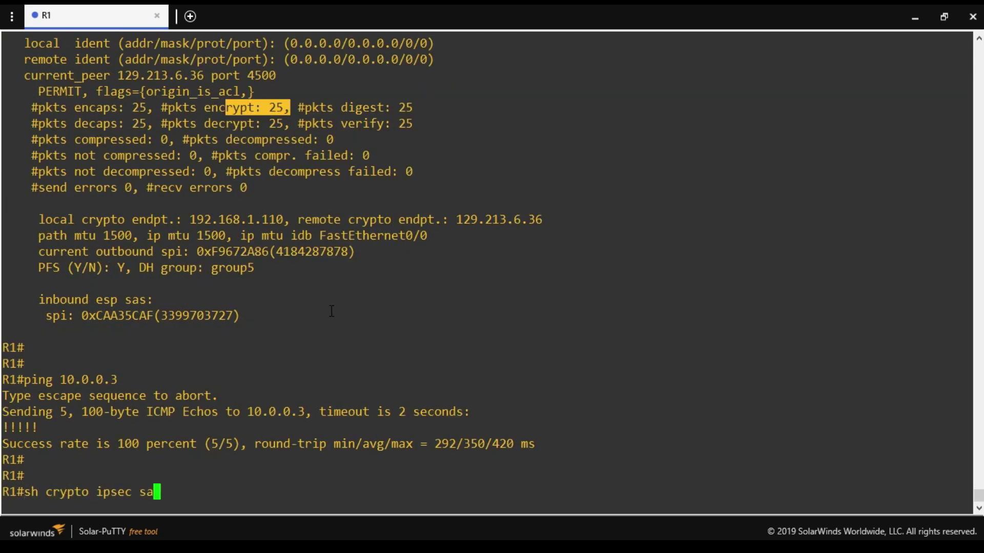
key(Return)
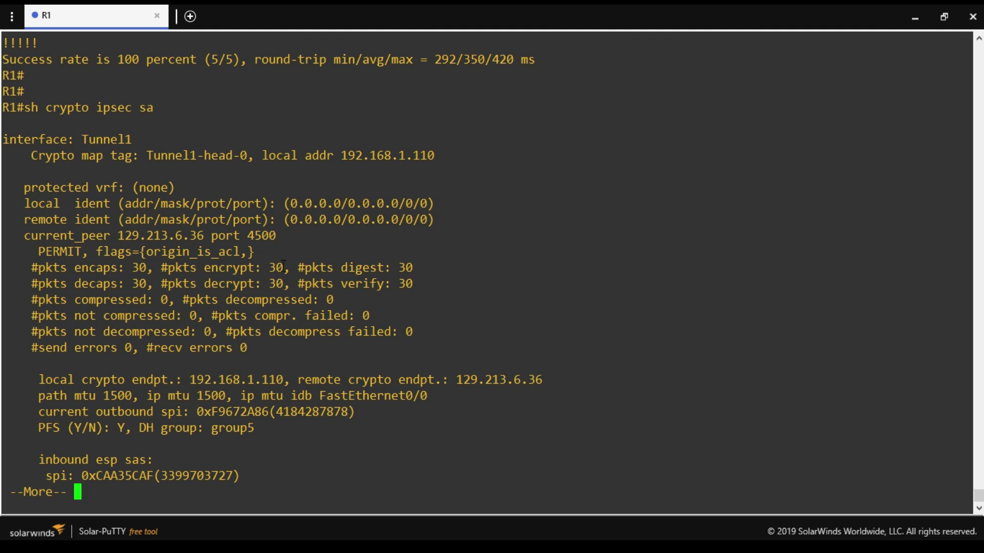
drag(283, 267, 241, 265)
key(Return)
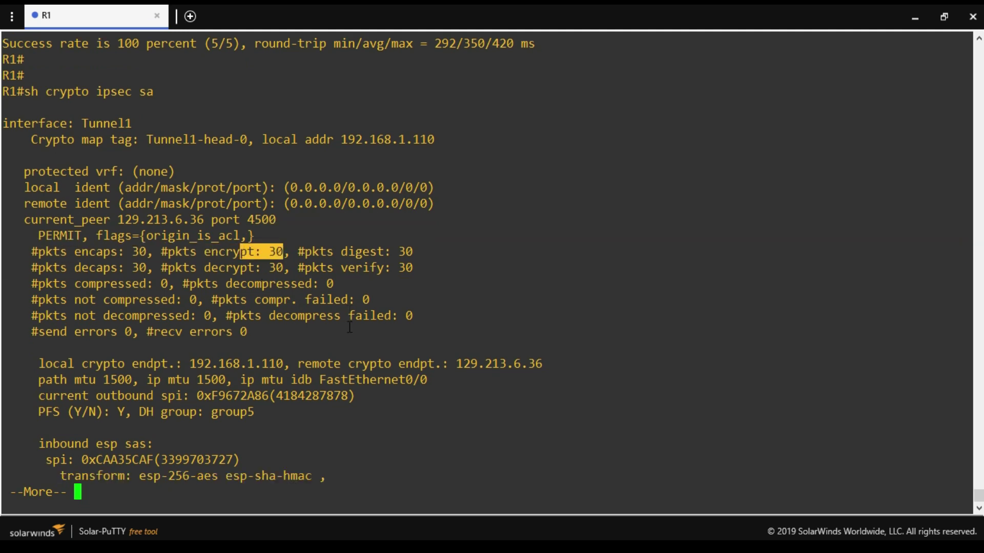
click(243, 275)
drag(284, 252, 223, 249)
drag(285, 220, 219, 219)
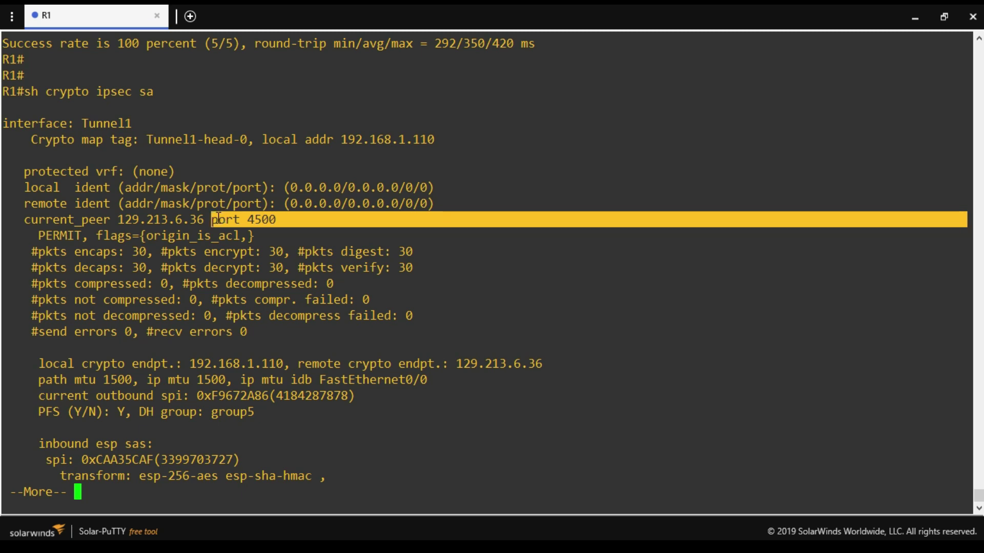
key(q)
key(Return)
key(Return)
key(Return)
Enable 'debug crypto isakmp' on R1 using Tab completion.
click(341, 423)
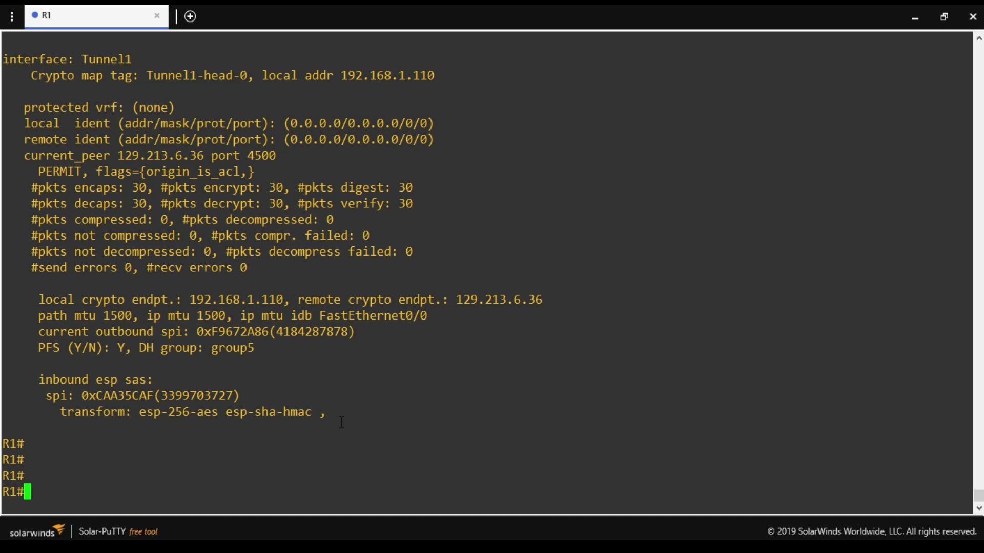
text(de)
key(Tab)
text(b)
key(Tab)
text(is)
key(ctrl+c)
text(deb)
key(Tab)
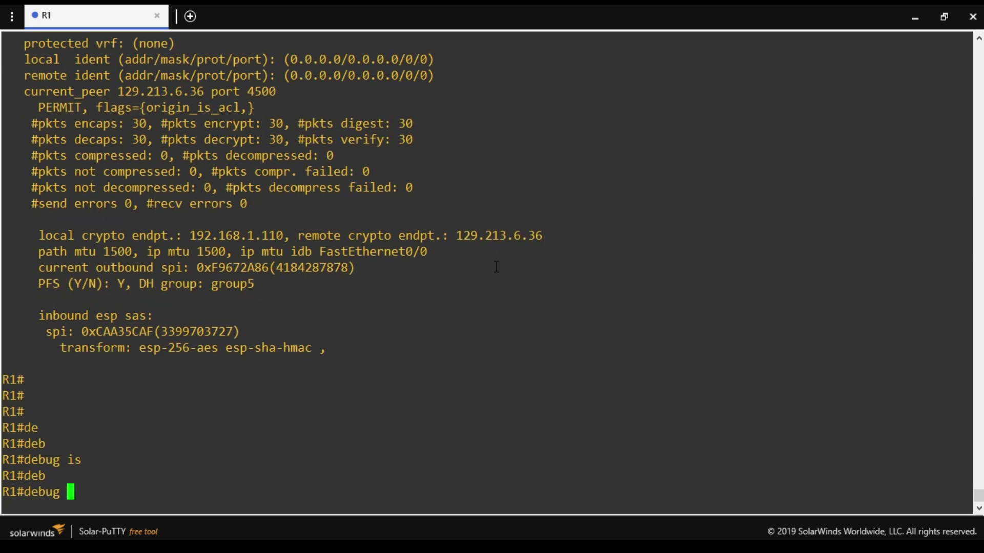
text(cr)
key(Tab)
text(y)
key(Tab)
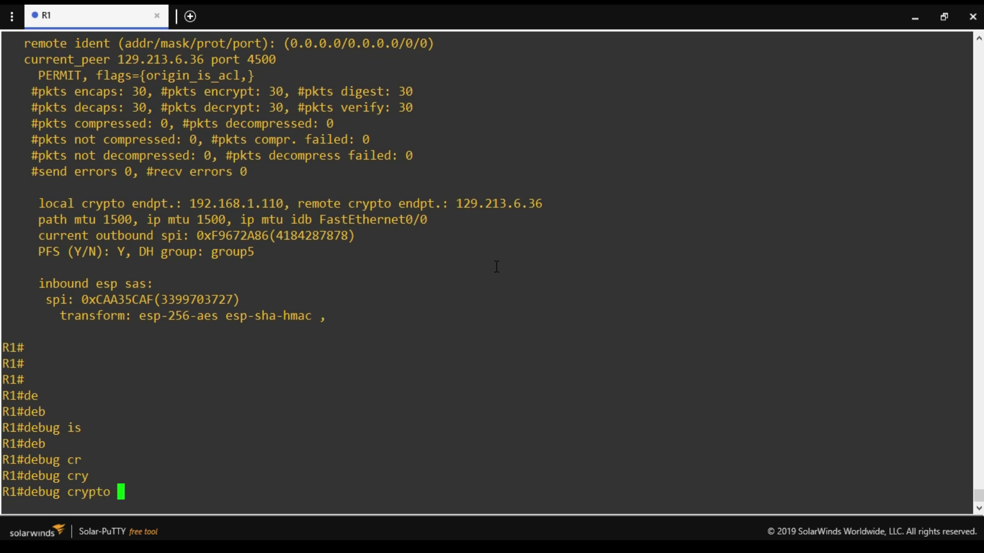
text(isa)
key(Tab)
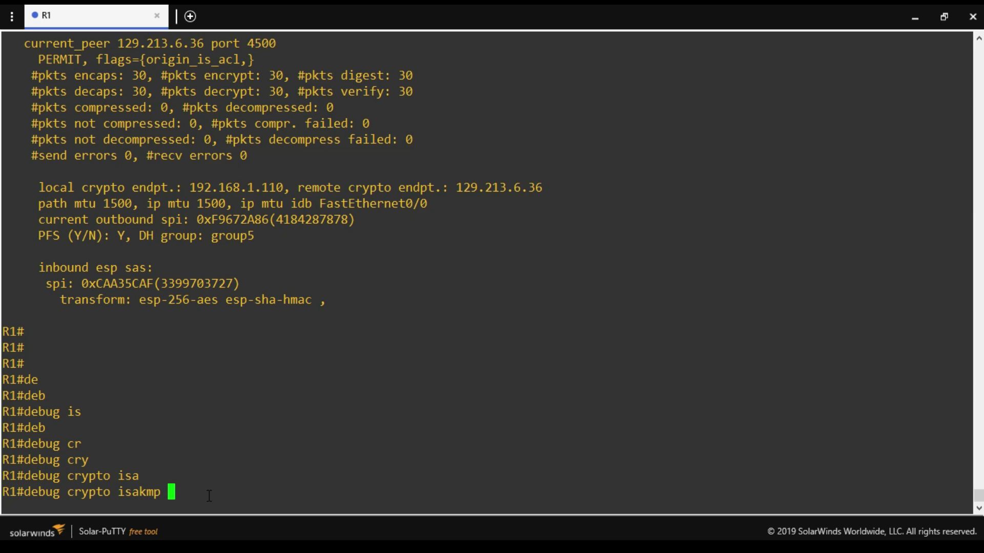
key(Return)
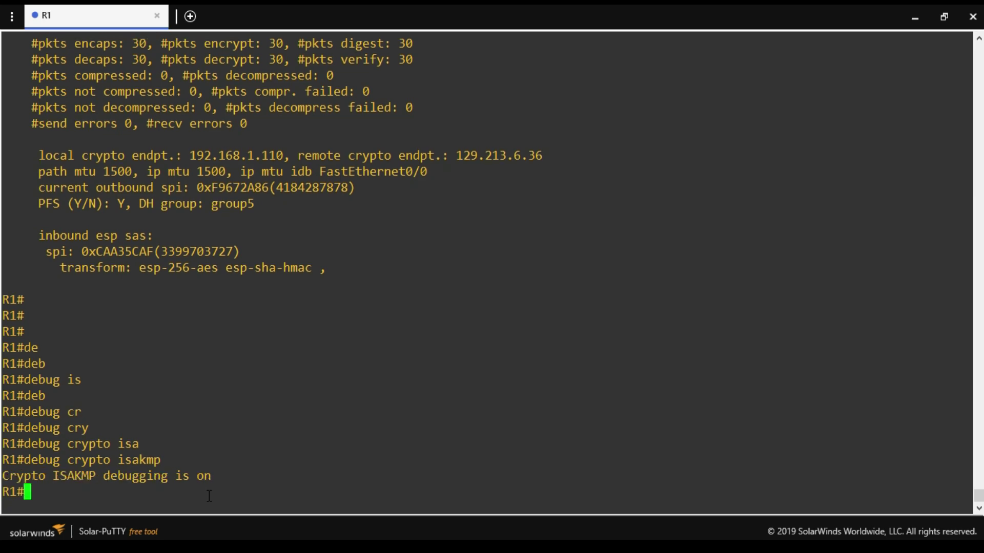
Ping 10.0.0.3 again (5/5) and mark the resulting ISAKMP debug messages.
text(ping 10)
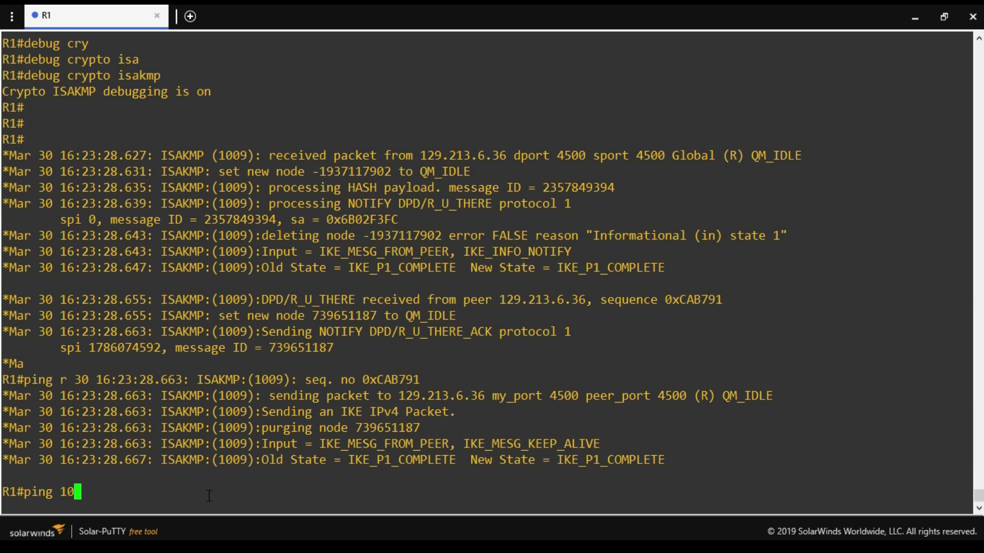
text(.0.0.3)
key(Return)
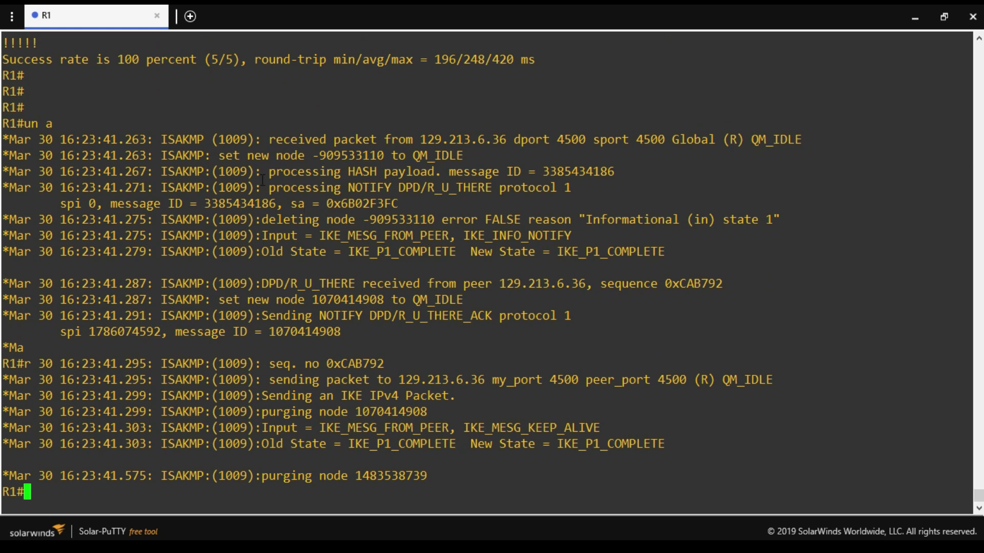
drag(254, 187, 509, 475)
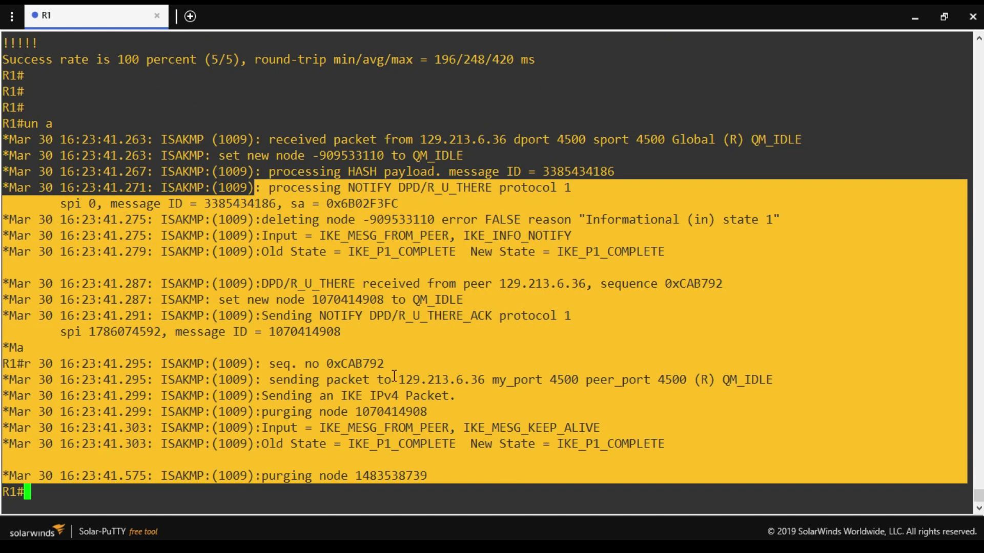
Turn off all debugging on R1 with 'un all'.
click(131, 503)
key(Return)
key(Return)
key(Return)
text(un all)
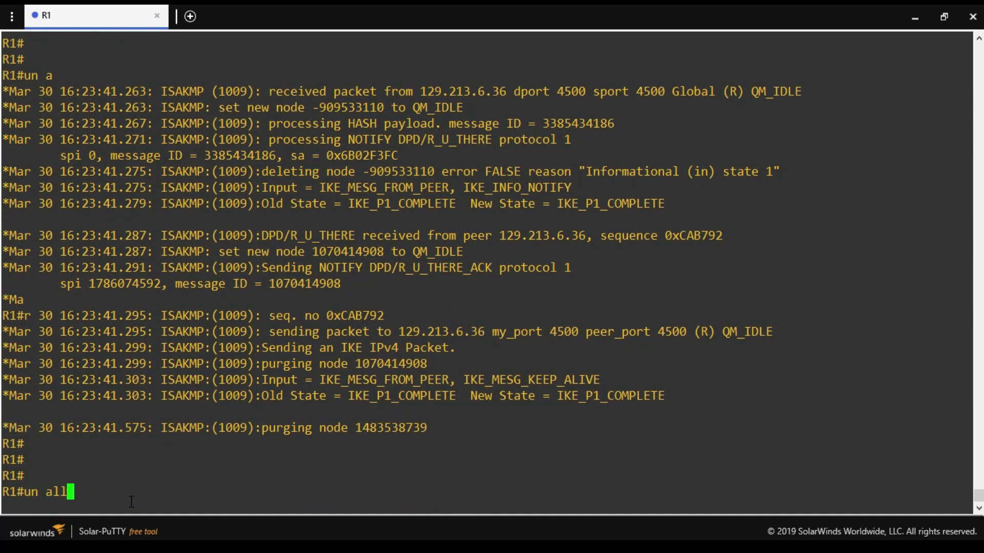
key(Return)
Review the ISAKMP debug lines: packet from 129.213.6.36, port 4500, and IKE message types.
scroll(271, 283, up, 5)
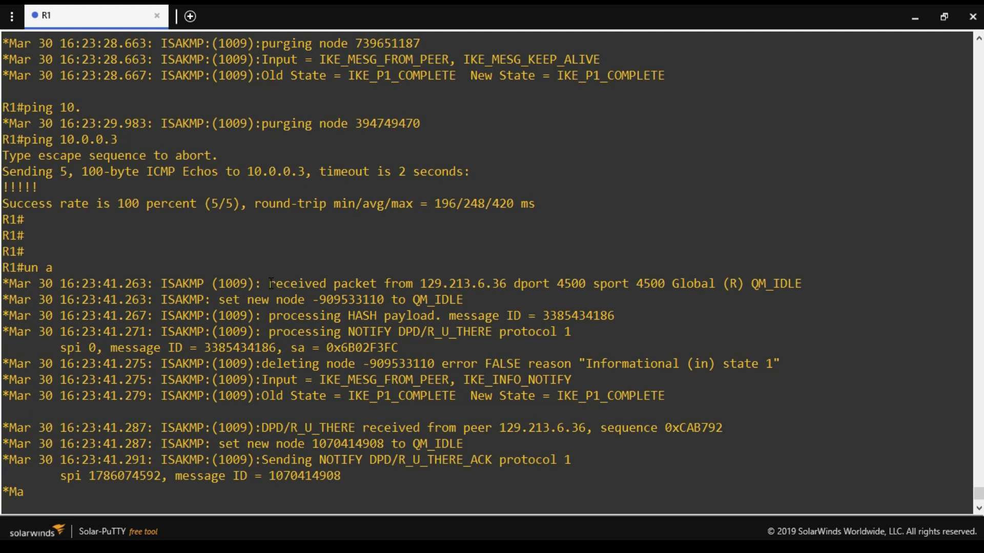
drag(271, 283, 504, 284)
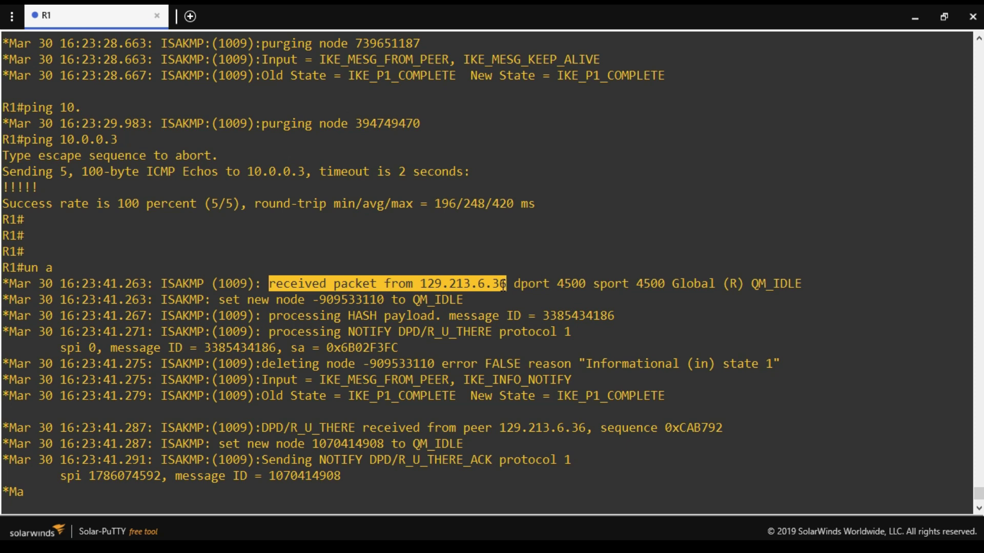
drag(528, 283, 794, 284)
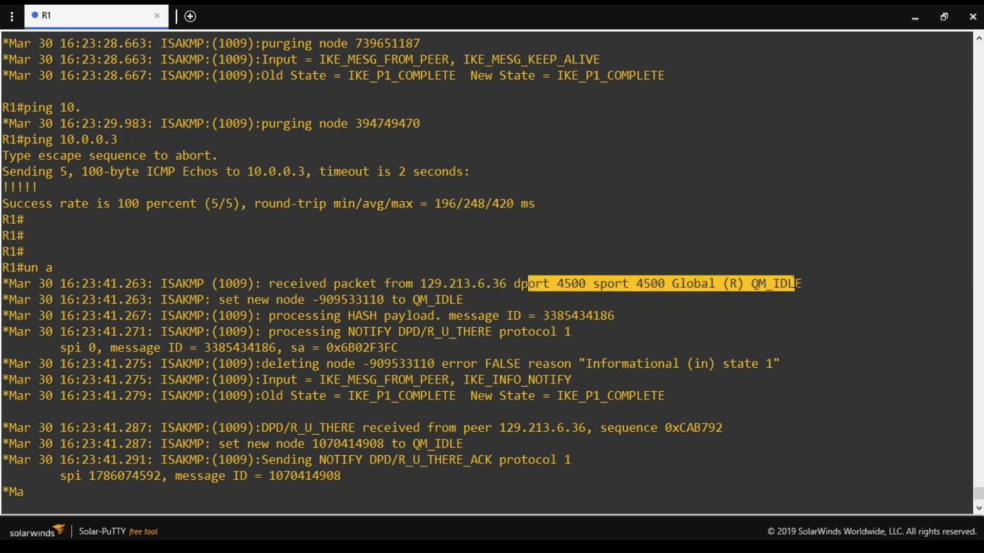
drag(319, 380, 539, 388)
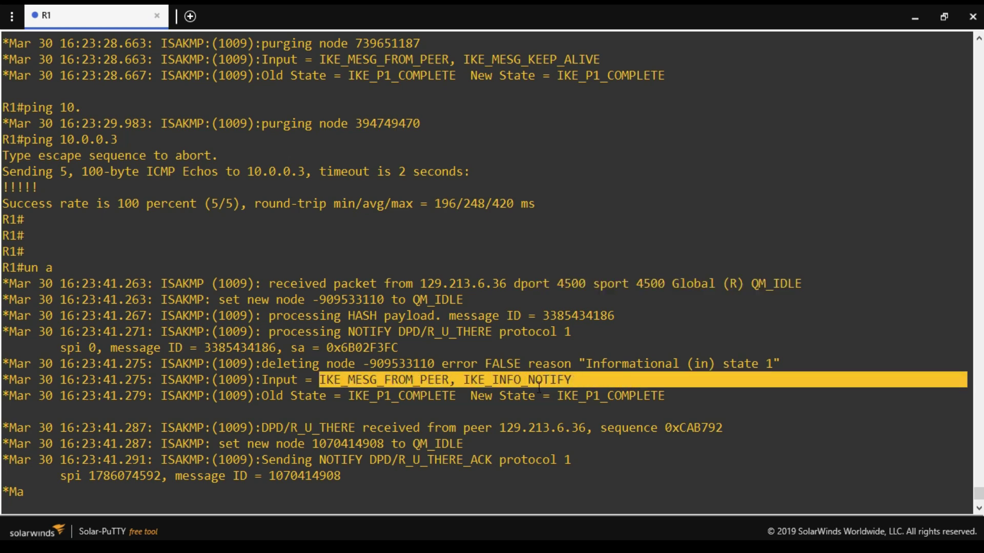
scroll(539, 388, up, 9)
drag(247, 236, 313, 380)
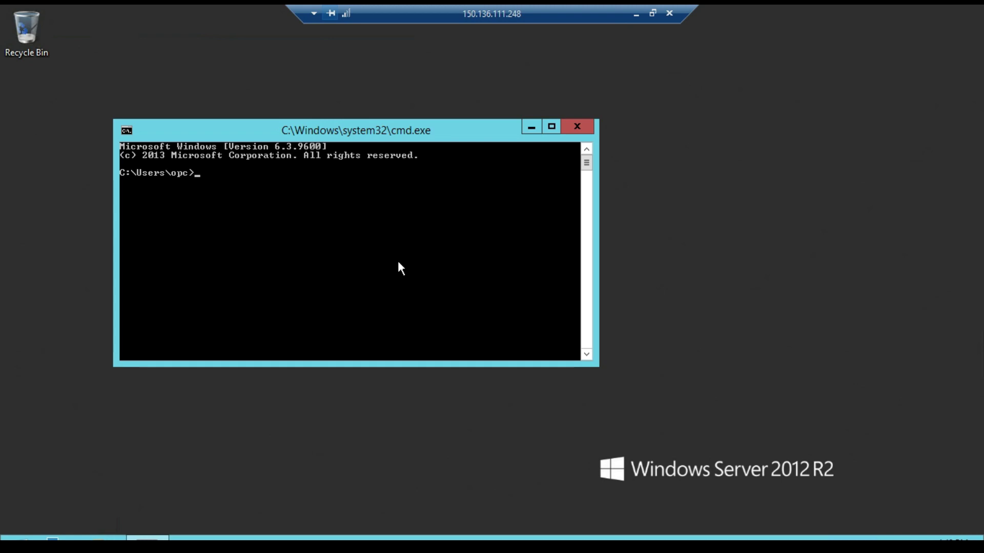
From the Windows server's cmd, run 'ping 192.168.1.110 -n 10' with all replies received.
text(ping 192.168.1.110 -n 1)
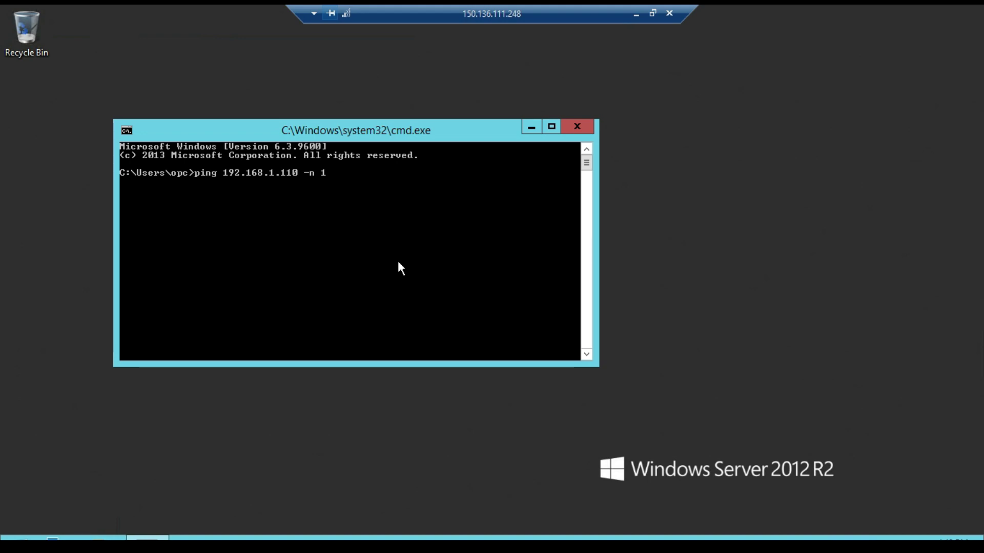
text(0)
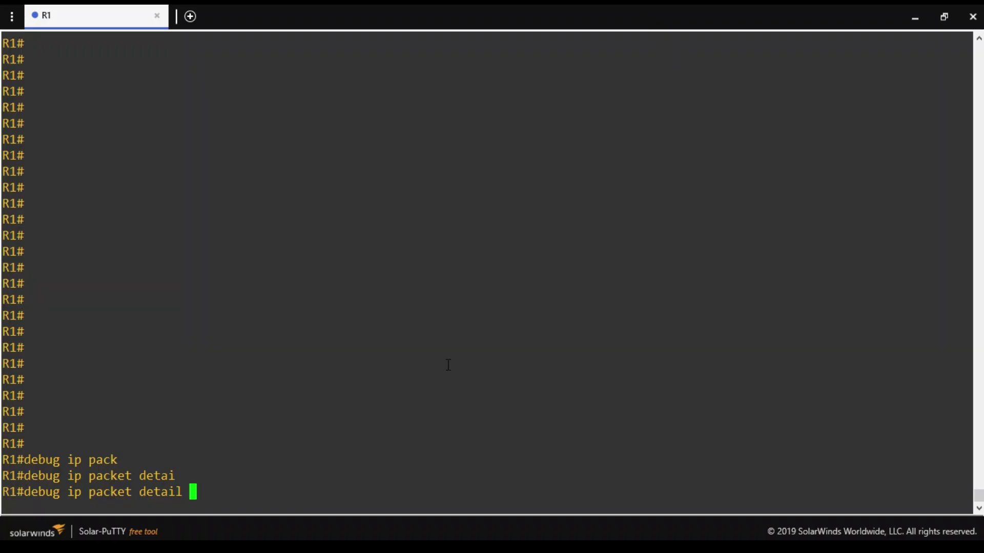
key(Return)
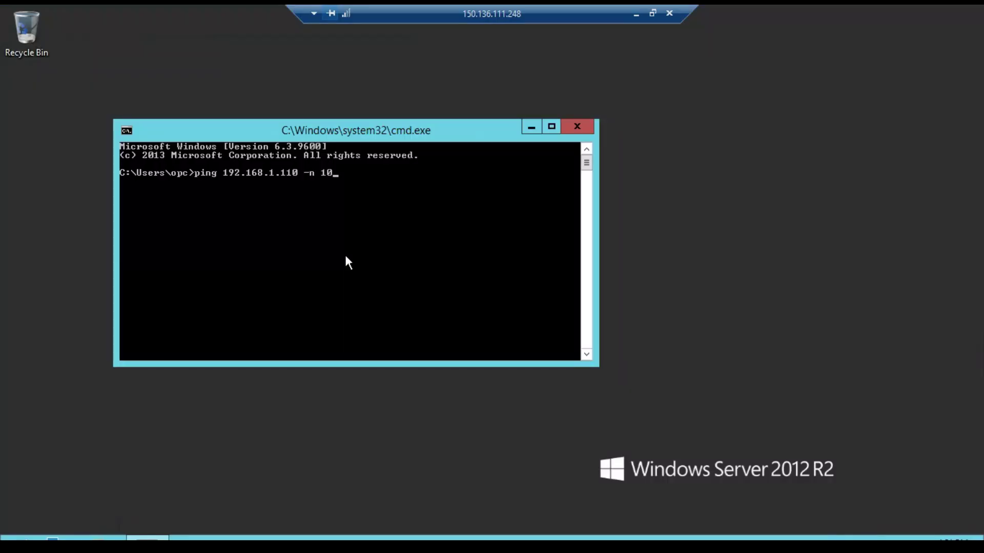
key(Return)
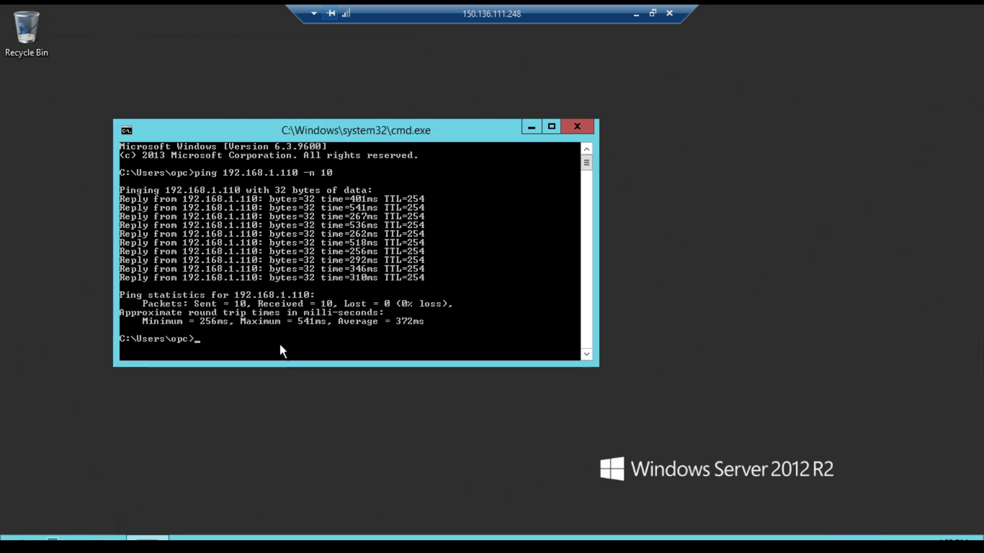
Return to R1's console and mark d=10.0.0.3, source 192.168.1.110 and Tunnel1 in the packet debug.
click(636, 14)
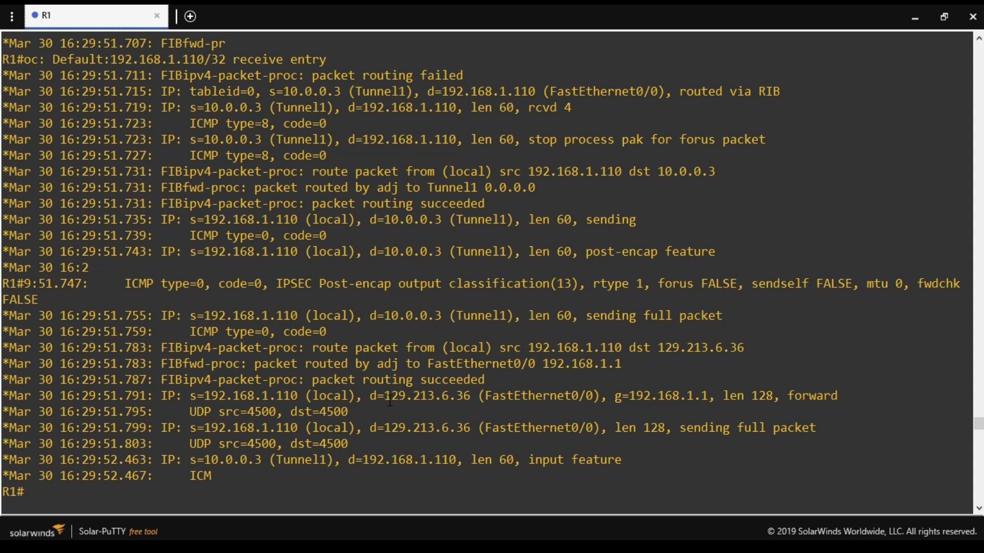
drag(373, 313, 444, 315)
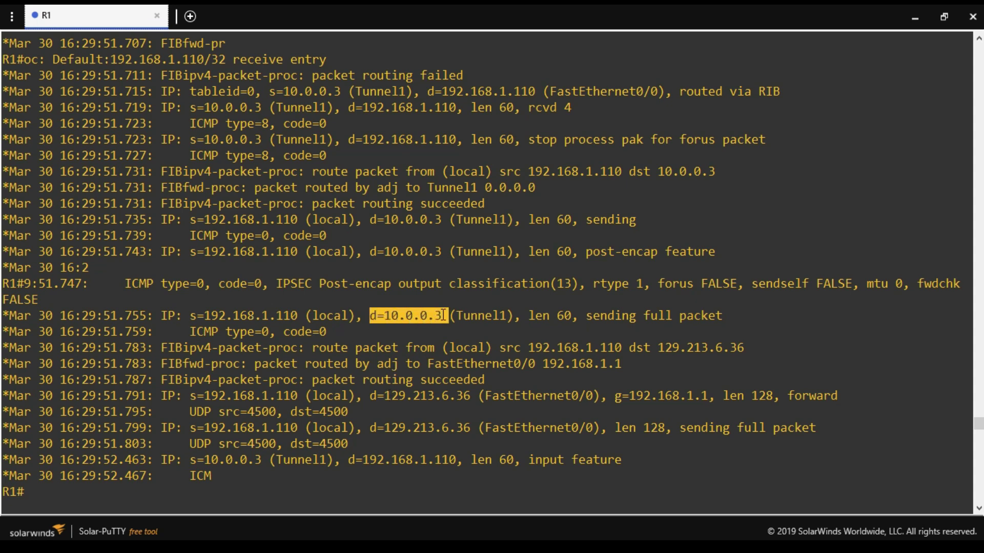
double_click(296, 315)
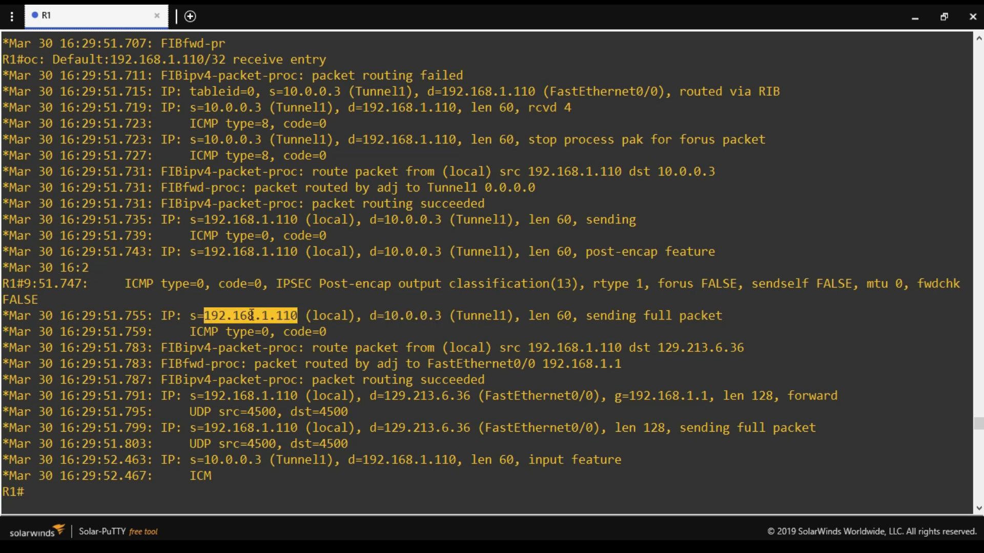
drag(450, 315, 506, 315)
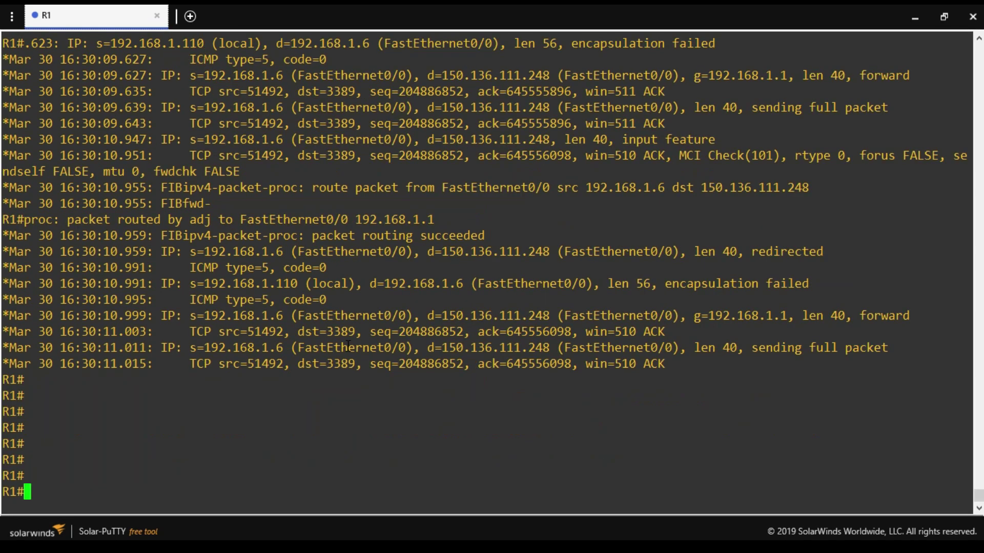